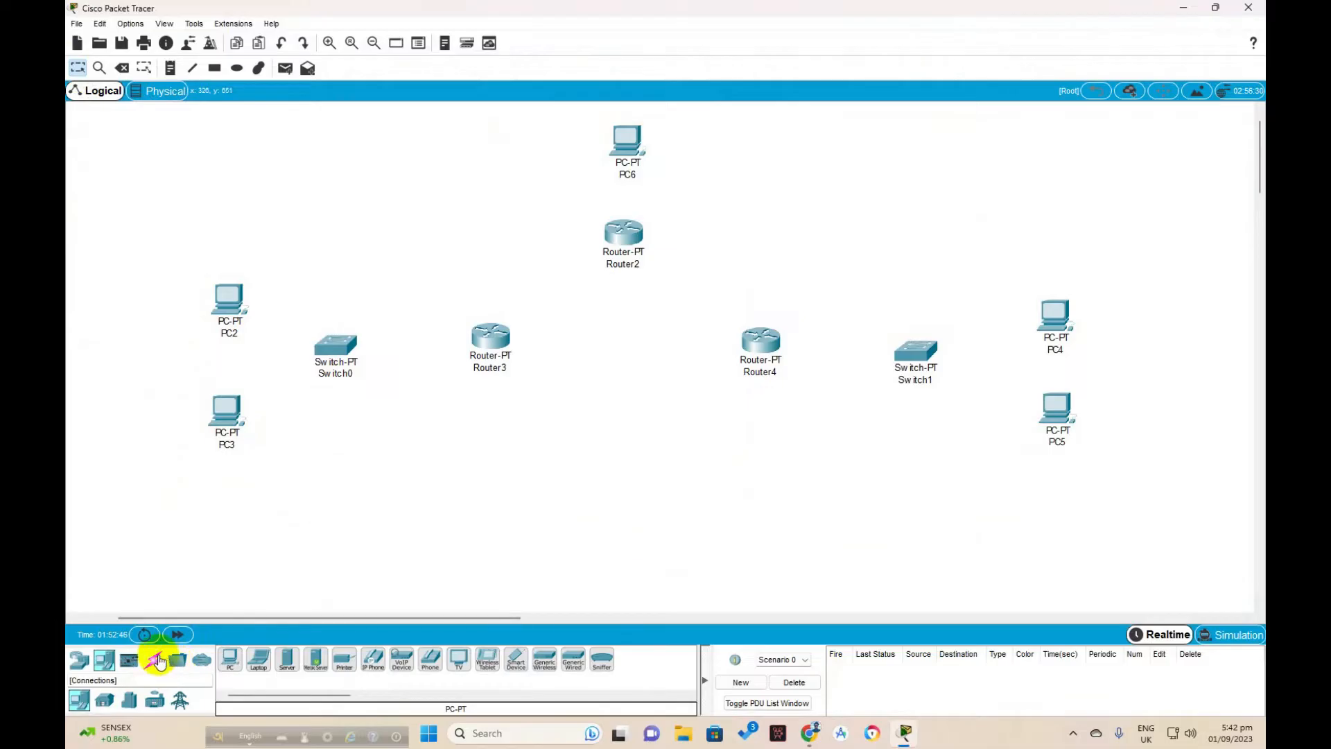
Connect PC2 and PC3 to Switch0 with automatically chosen cables.
click(155, 664)
click(230, 659)
click(228, 297)
click(335, 347)
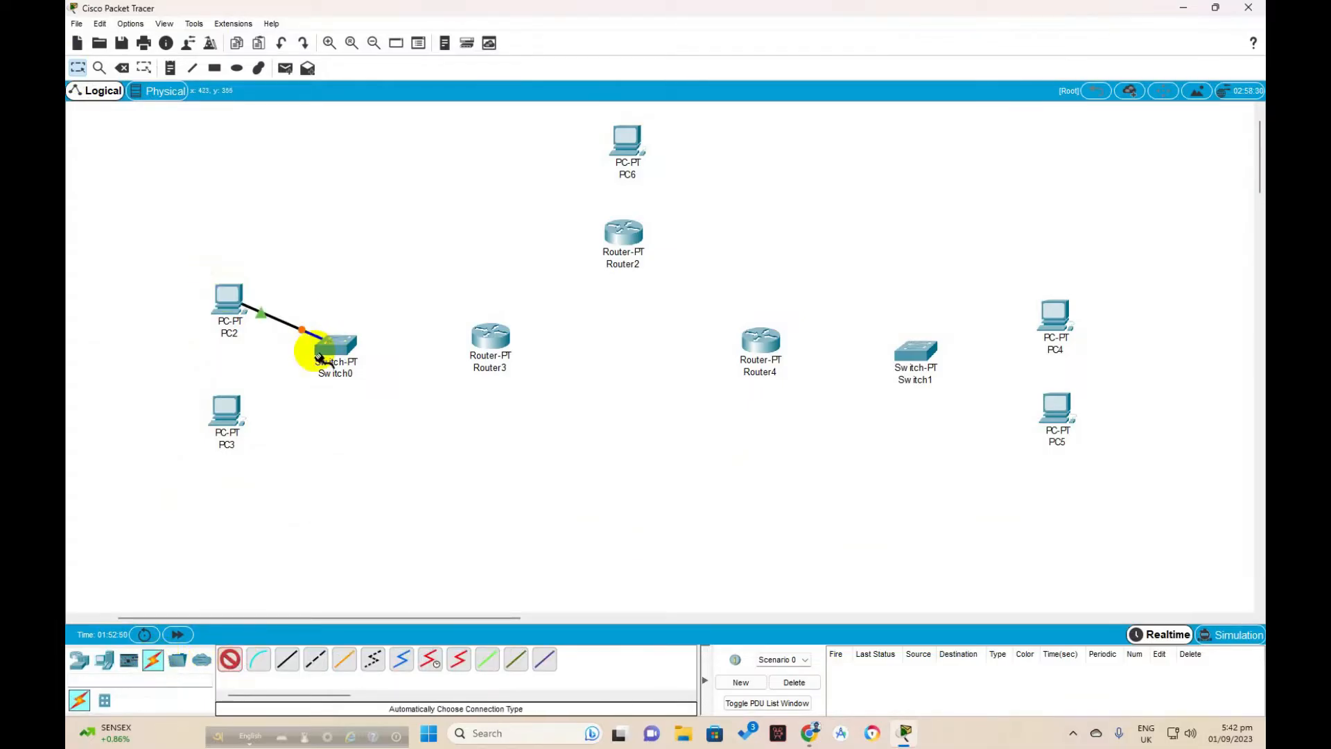
click(226, 413)
click(333, 355)
Connect PC4 and PC5 to Switch1 using the automatic connection type.
click(1055, 313)
click(918, 350)
click(1025, 431)
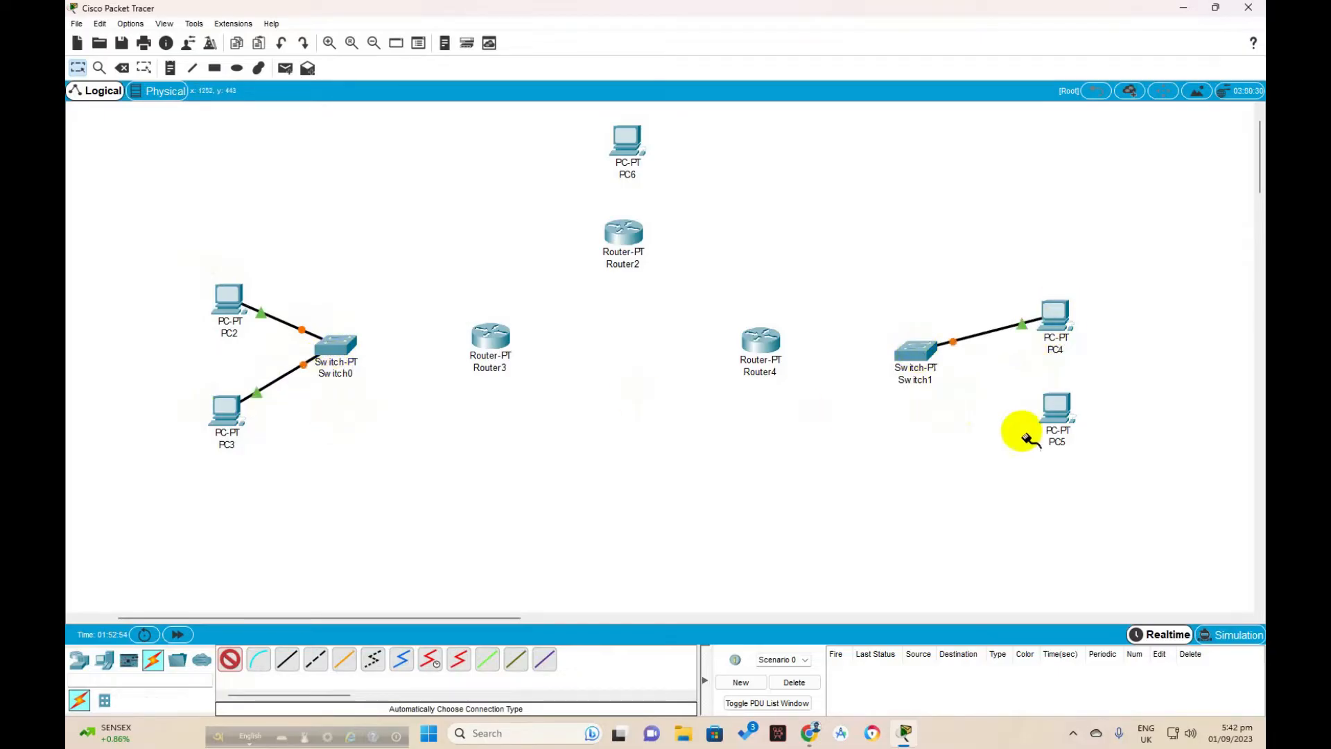
click(913, 351)
Link PC6 to Router2 with an automatically chosen cable.
click(635, 186)
click(618, 137)
click(624, 234)
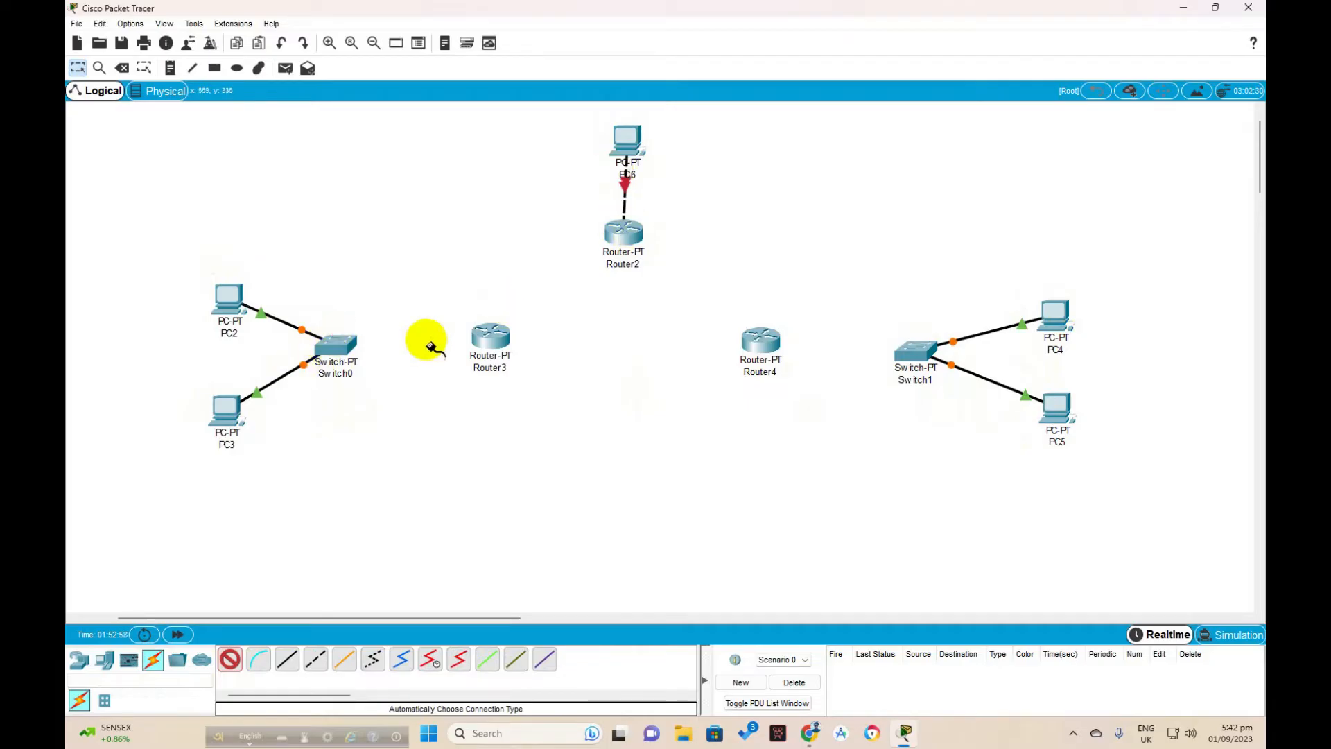
Connect Switch0 to Router3 and Switch1 to Router4 with automatically chosen cables.
click(337, 347)
click(493, 338)
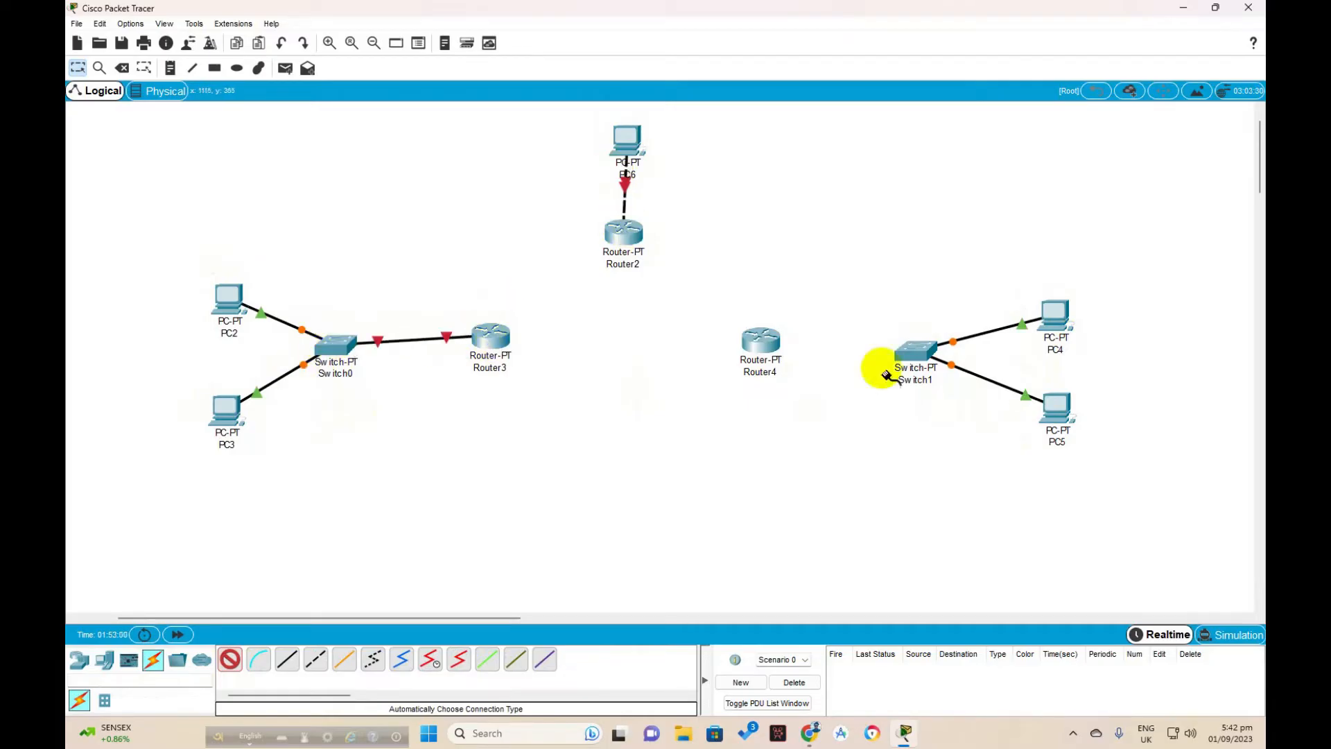
click(909, 347)
click(771, 342)
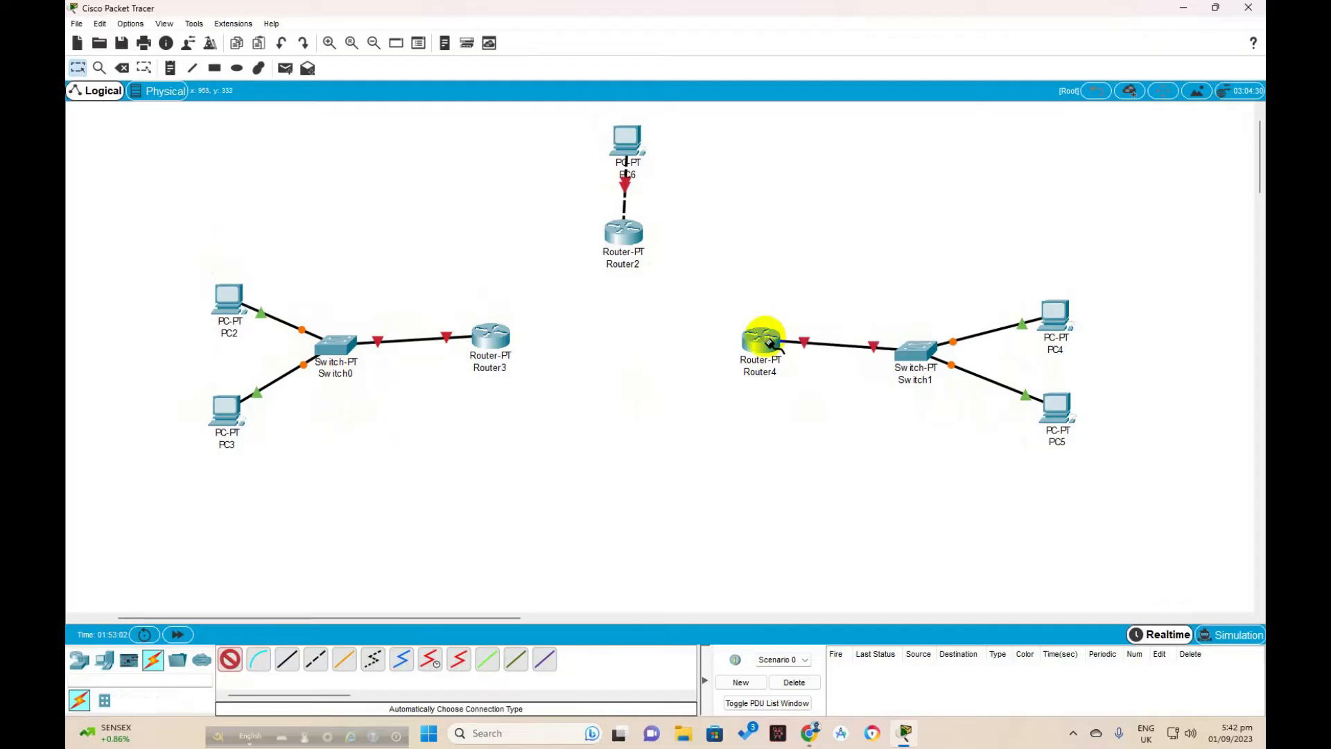
Run a Serial DTE cable from a serial port on Router3 to Serial2/0 on Router2.
click(459, 660)
click(498, 335)
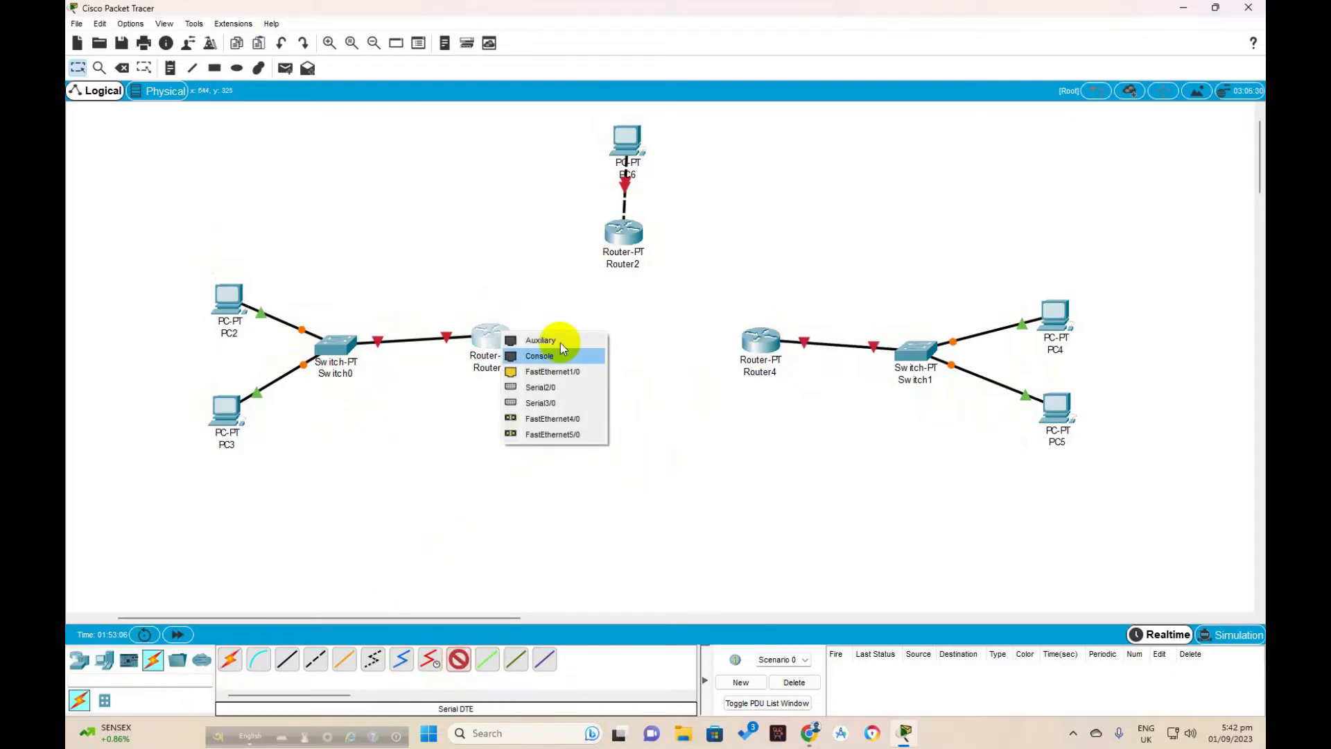
click(555, 394)
click(624, 232)
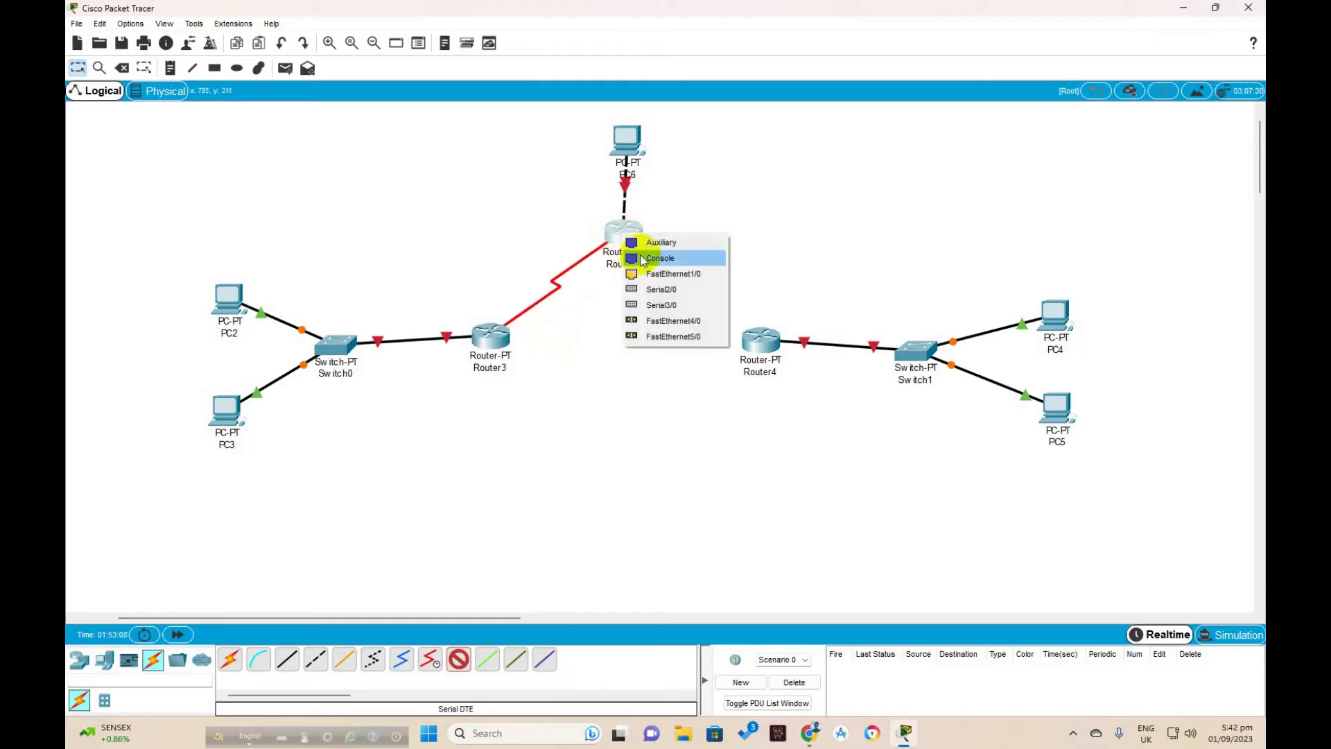
click(670, 299)
Run a Serial DTE cable from Serial3/0 on Router2 to a serial port on Router4.
click(630, 231)
click(652, 286)
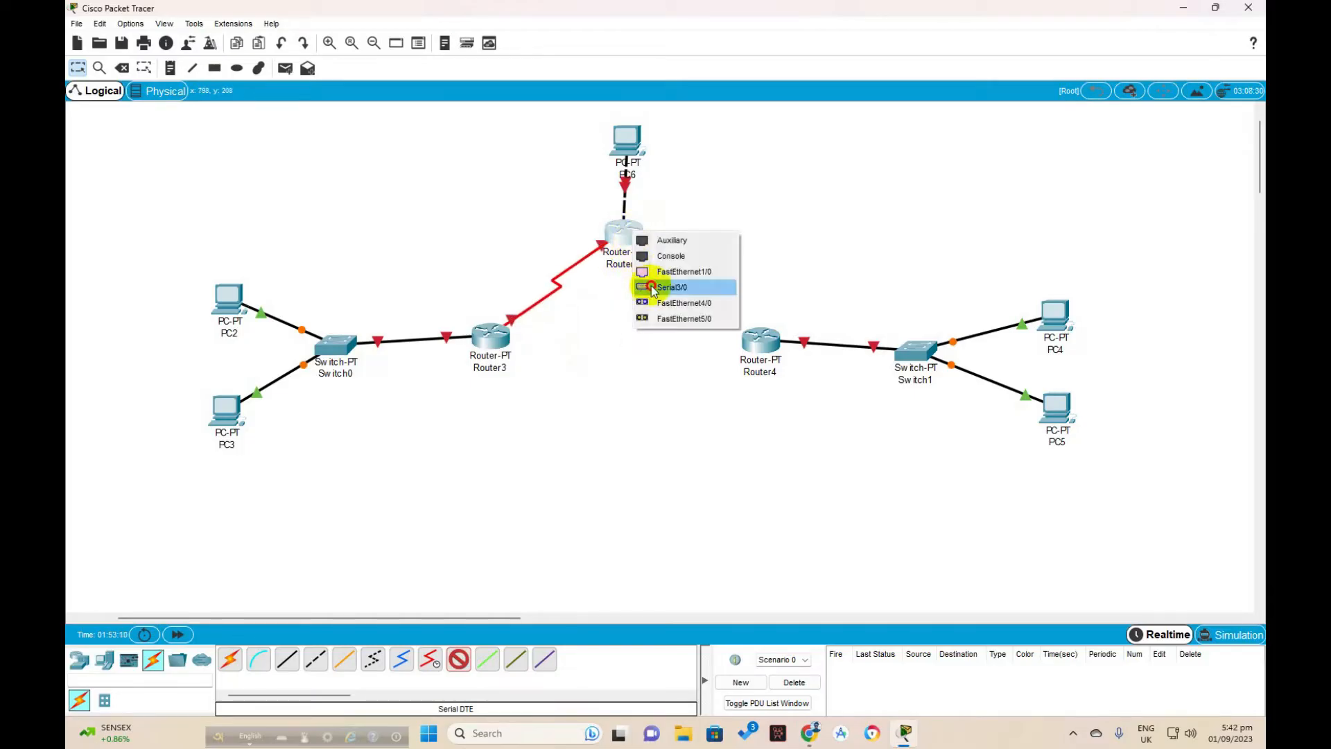
click(765, 344)
click(764, 344)
click(771, 389)
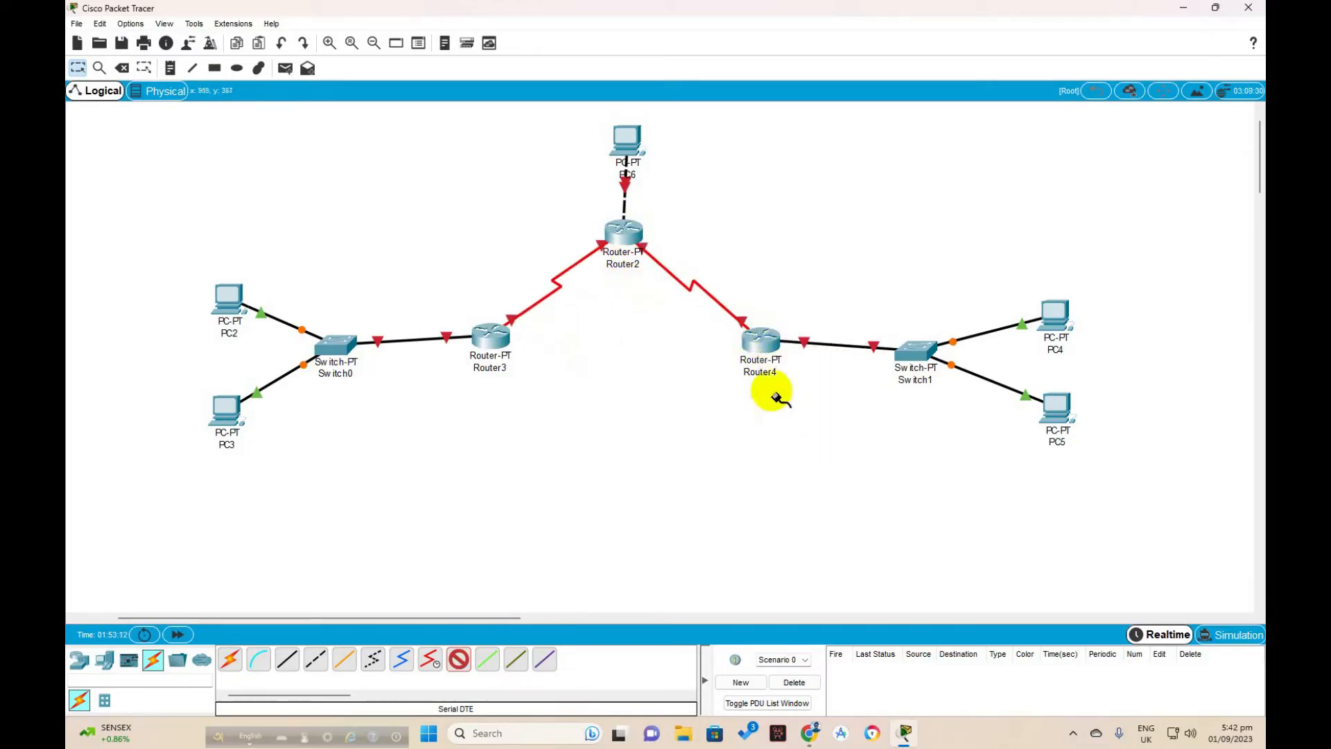
Connect Router4 to Router3 through their remaining serial ports with a Serial DTE cable, and shift Router3 slightly downward.
click(759, 342)
click(779, 392)
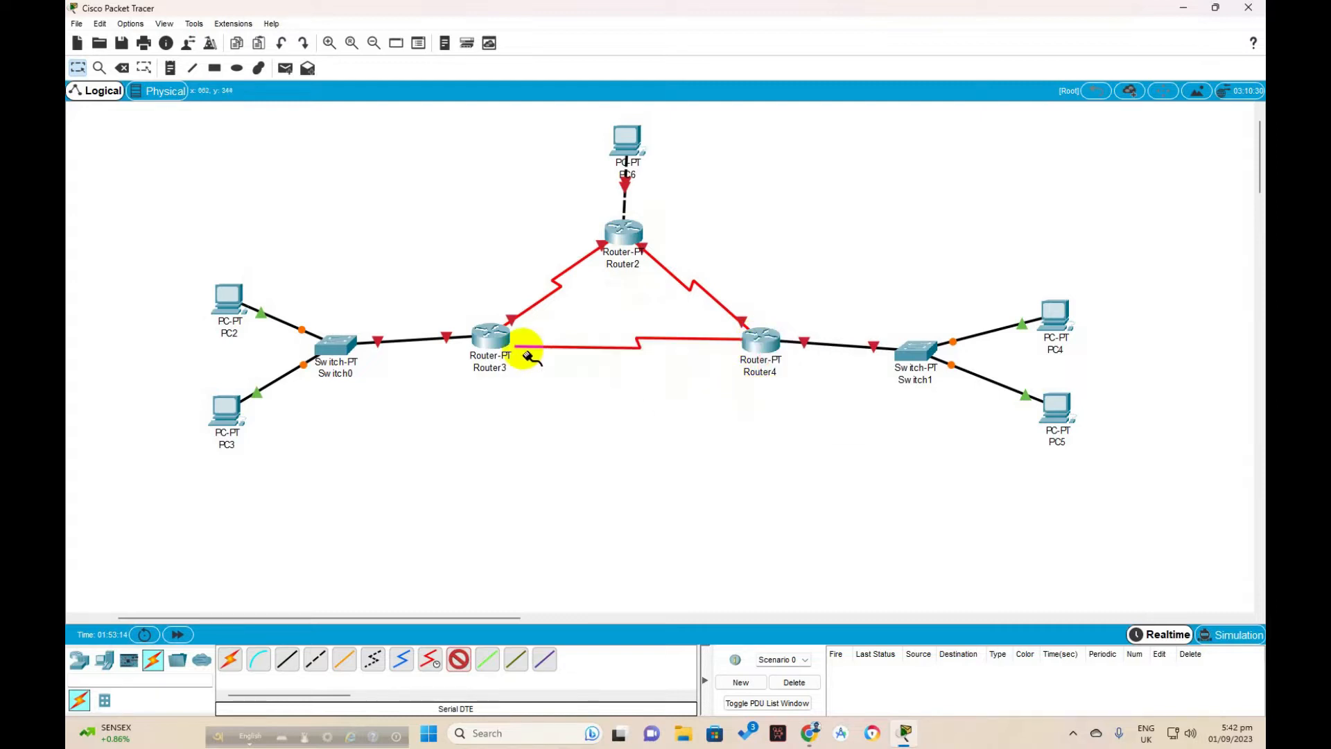
click(499, 343)
click(530, 392)
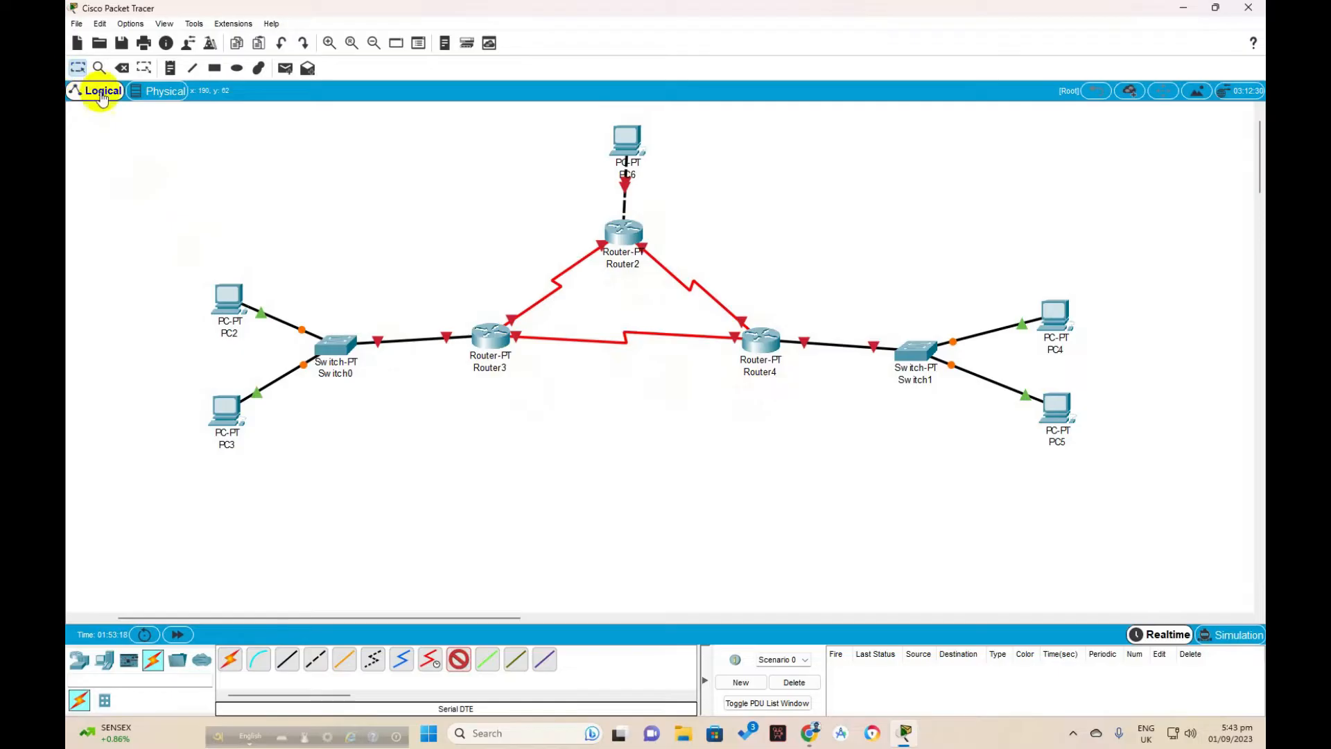
click(78, 70)
drag(496, 336, 500, 343)
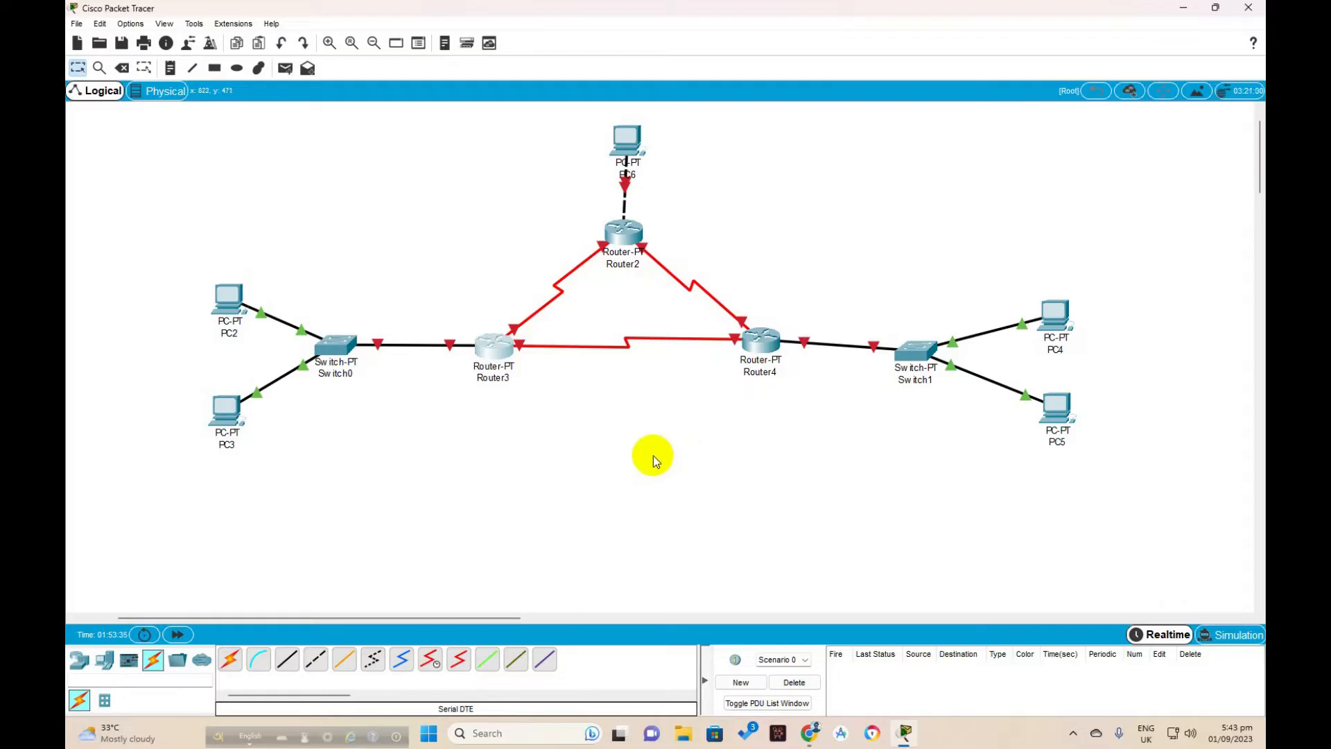
Add network notes: 10.0.0.0 beside PC2 and PC3, 20.0.0.0 beside PC4 and PC5, and 30.0.0.0 beside PC6.
click(170, 67)
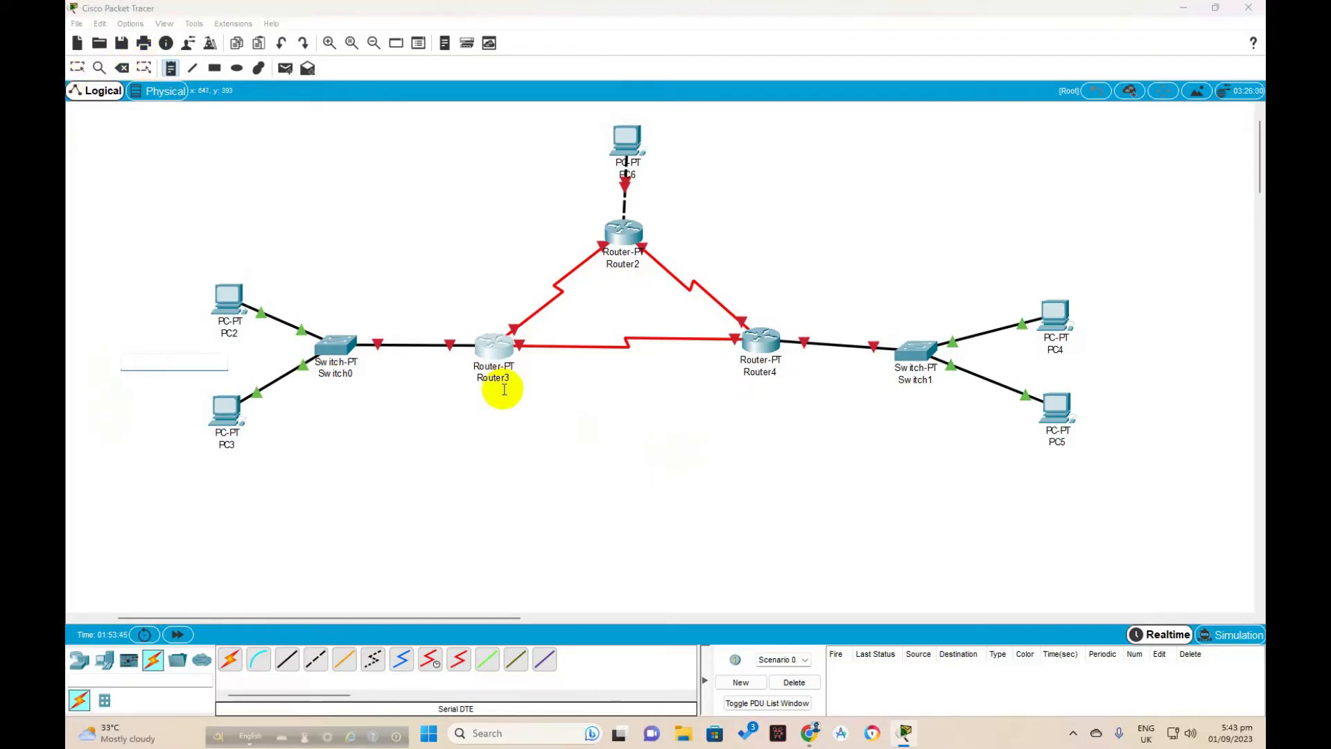
text(10.0.0.0)
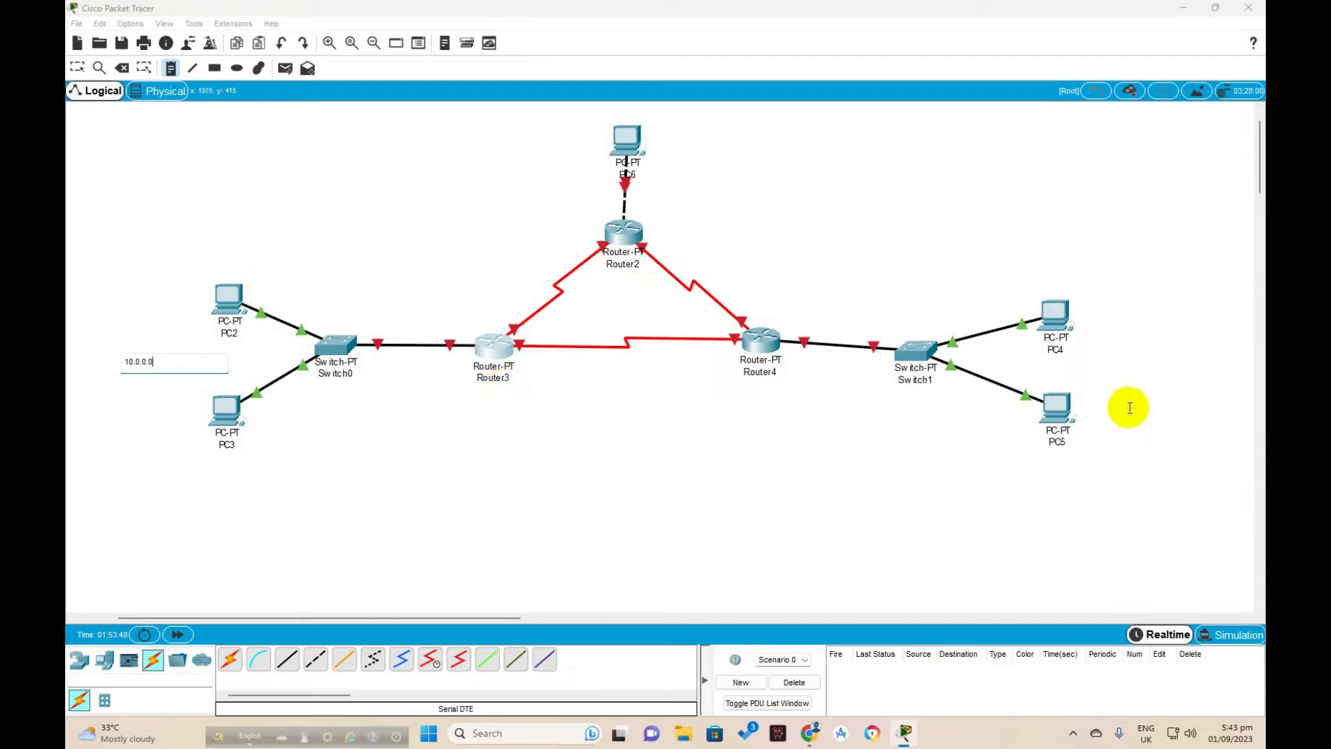
click(1093, 360)
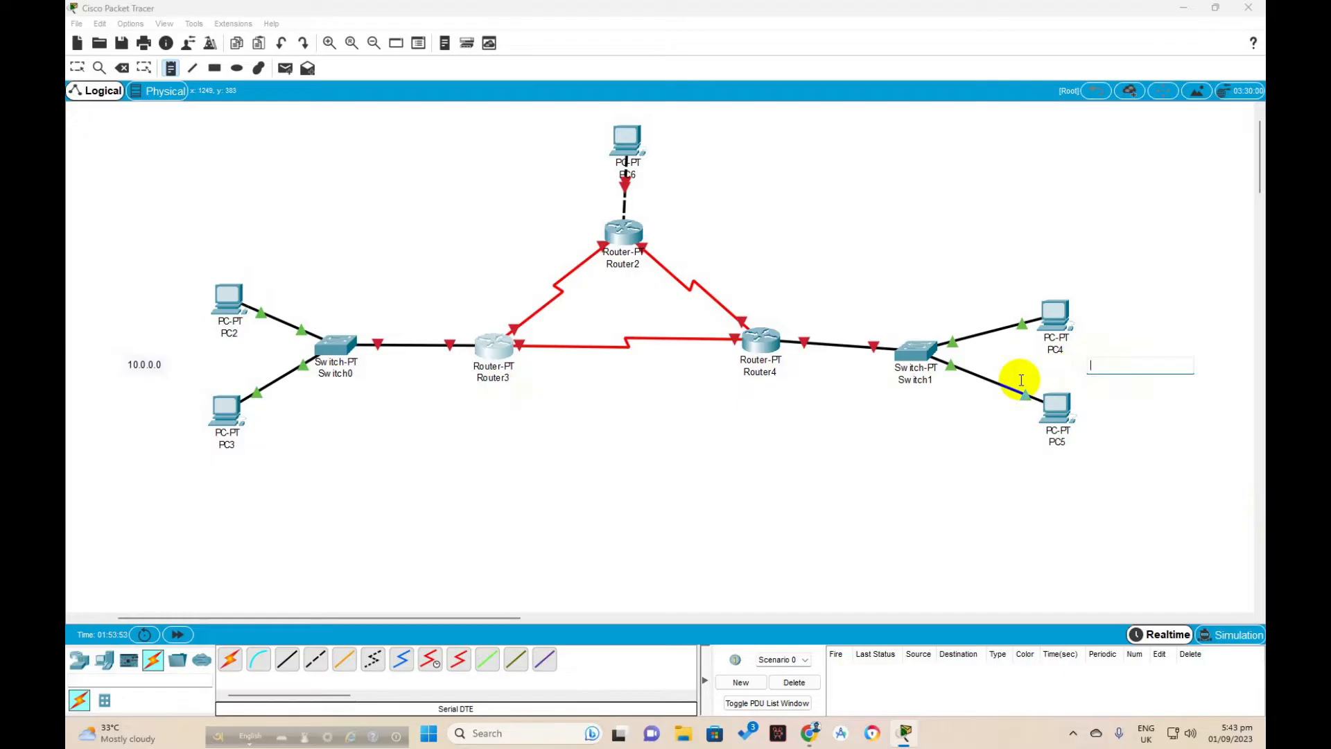
text(20.0.0.0)
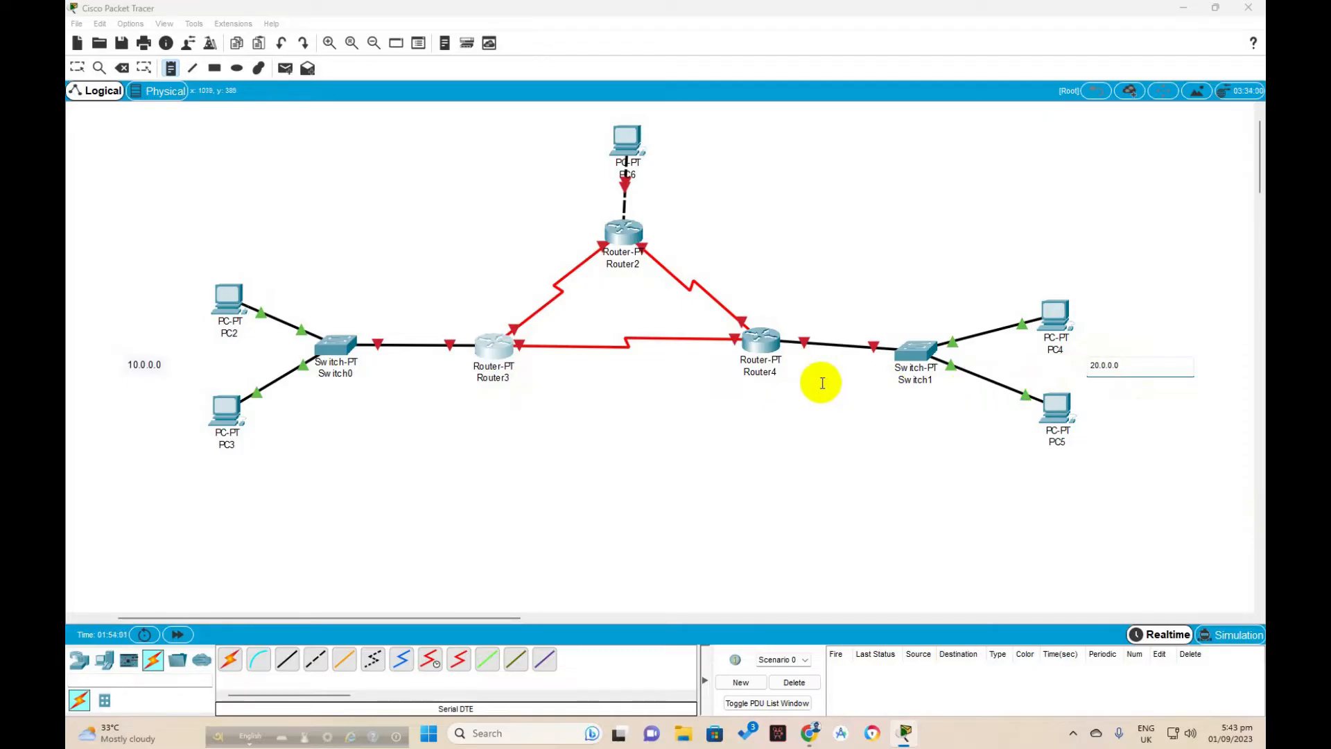
click(662, 139)
text(30.0.0.0)
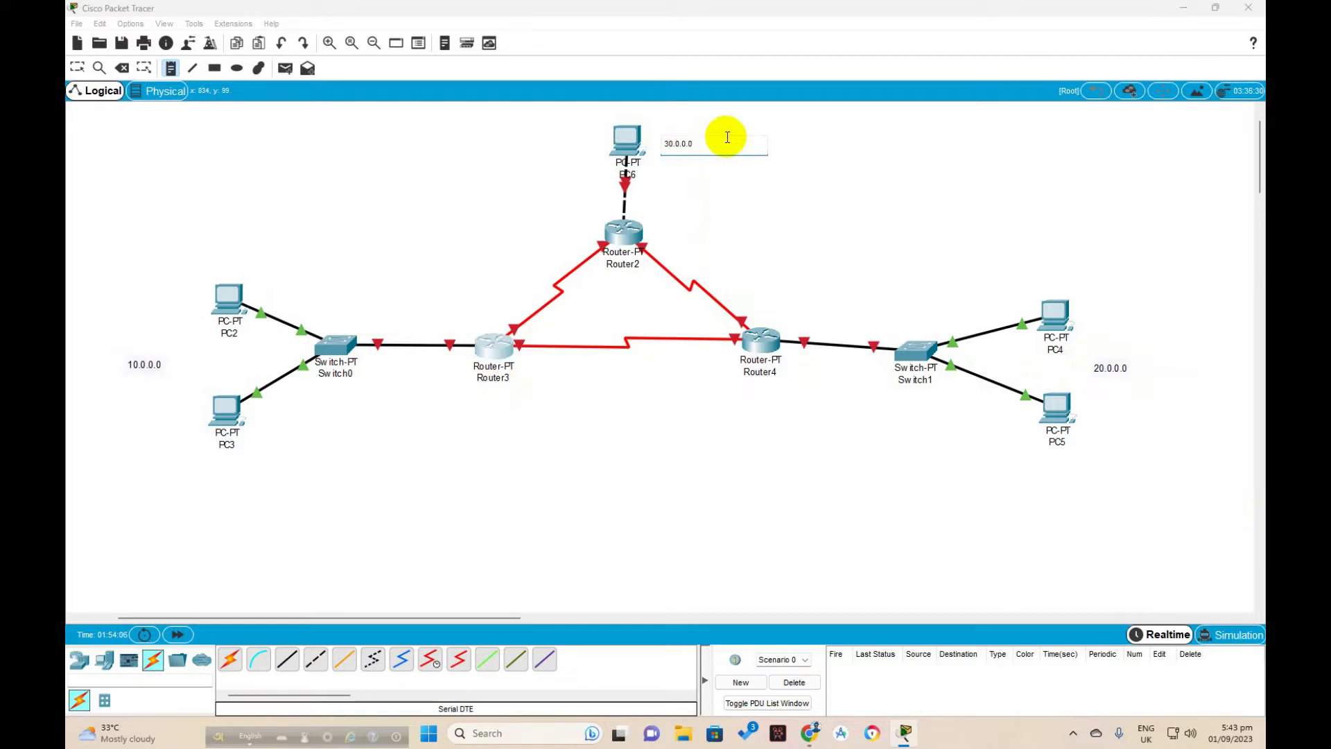
Label the serial links: 192.168.10.0 for Router3–Router2, 192.168.20.0 for Router2–Router4, and 192.168.30.0 for Router3–Router4.
click(511, 275)
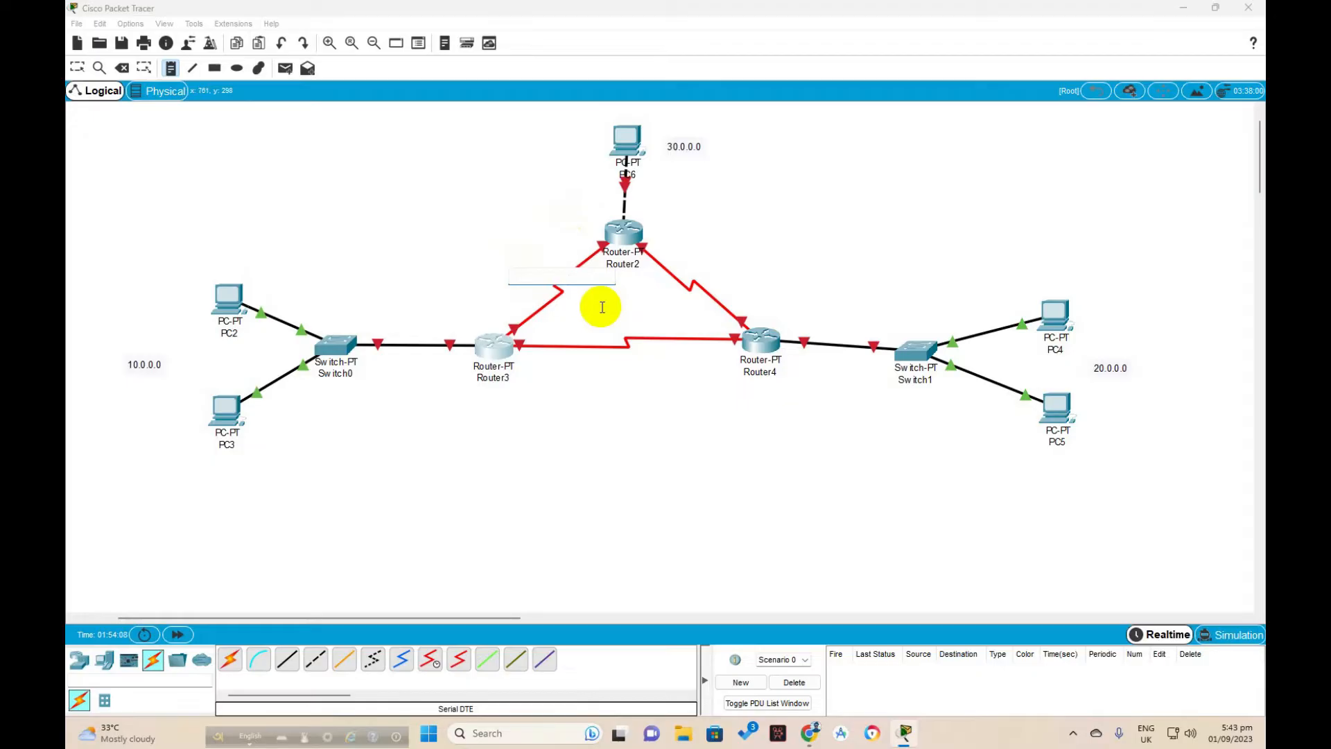
text(19)
click(700, 265)
text(193.)
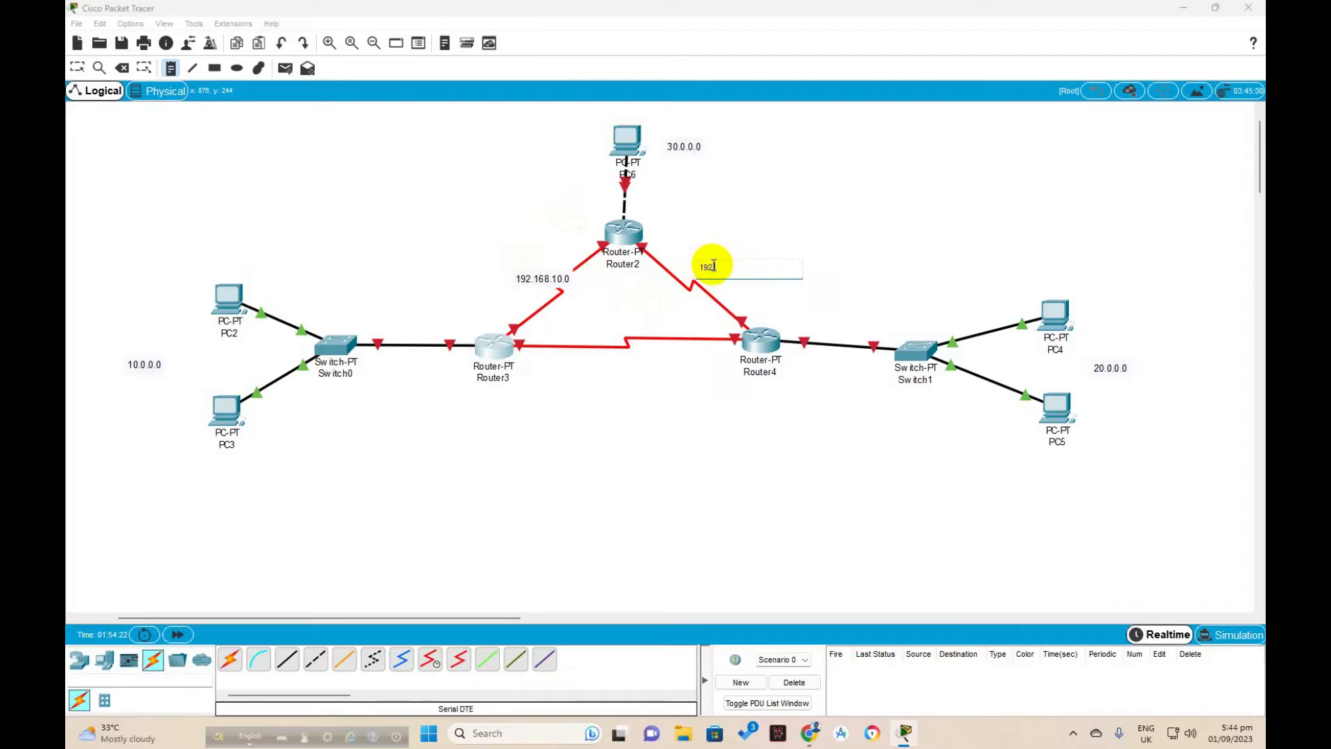
text(.)
click(615, 371)
text(192.168.30)
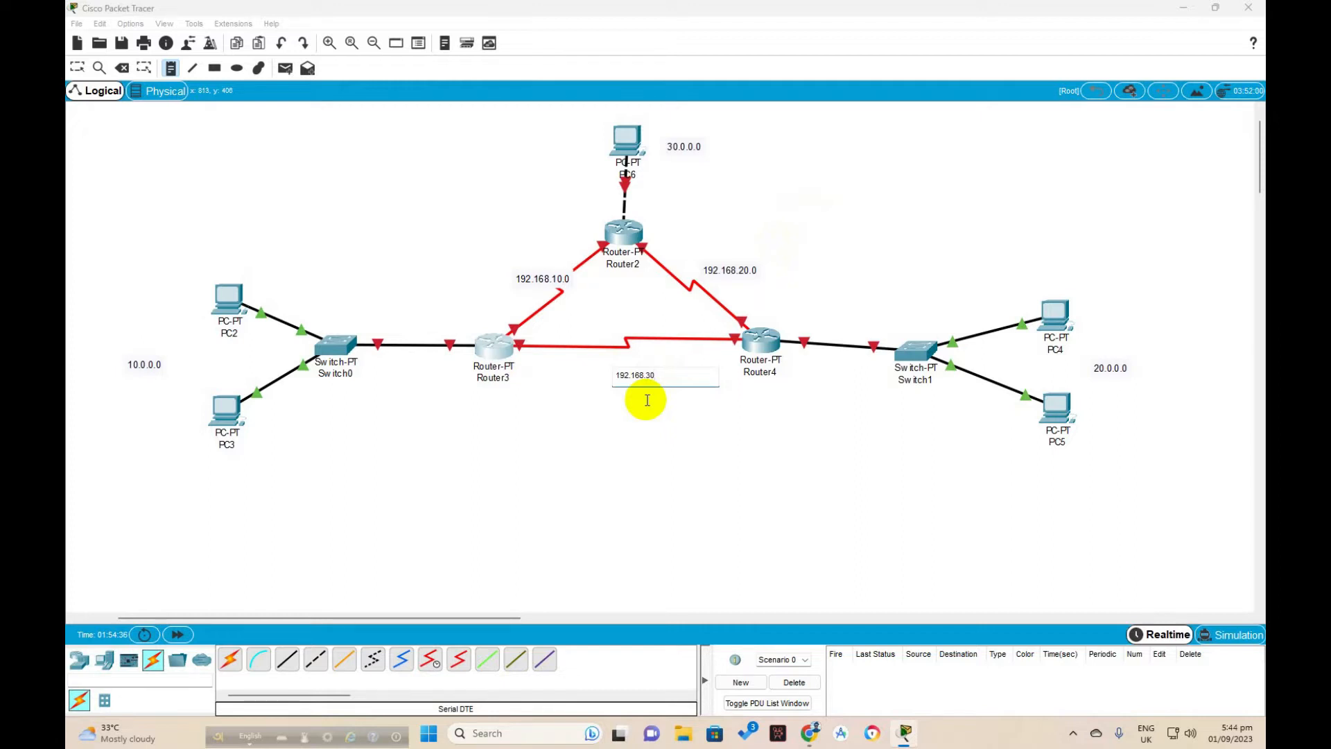
text(.0)
click(534, 515)
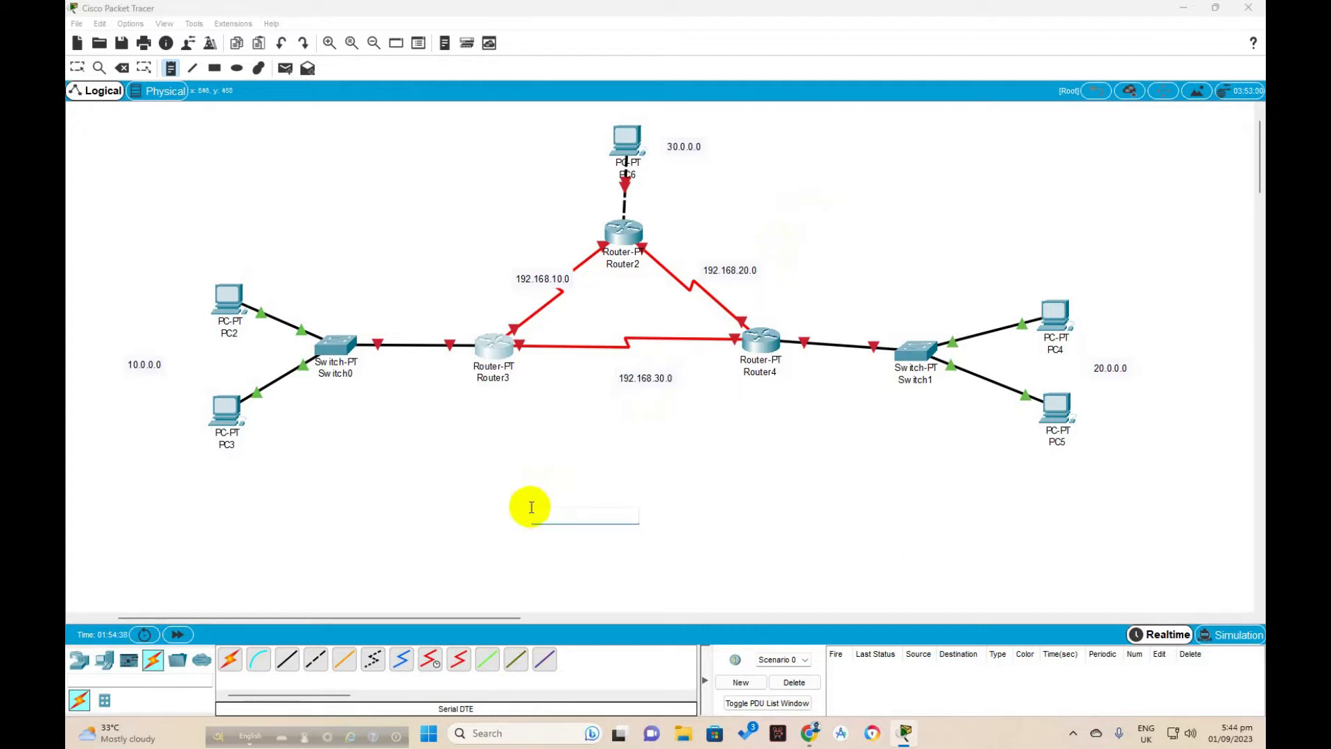
click(77, 68)
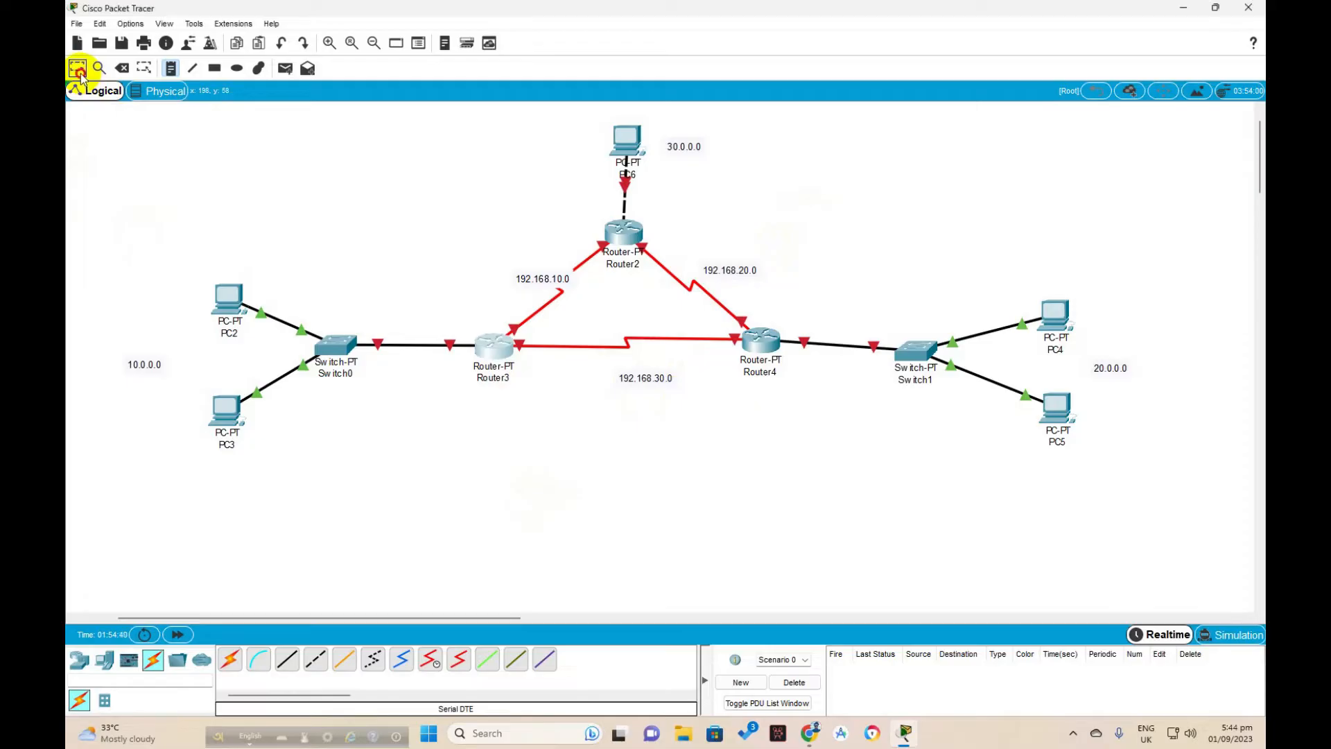
Give PC2 the static IP address 10.0.0.2 with subnet mask 255.0.0.0.
click(229, 298)
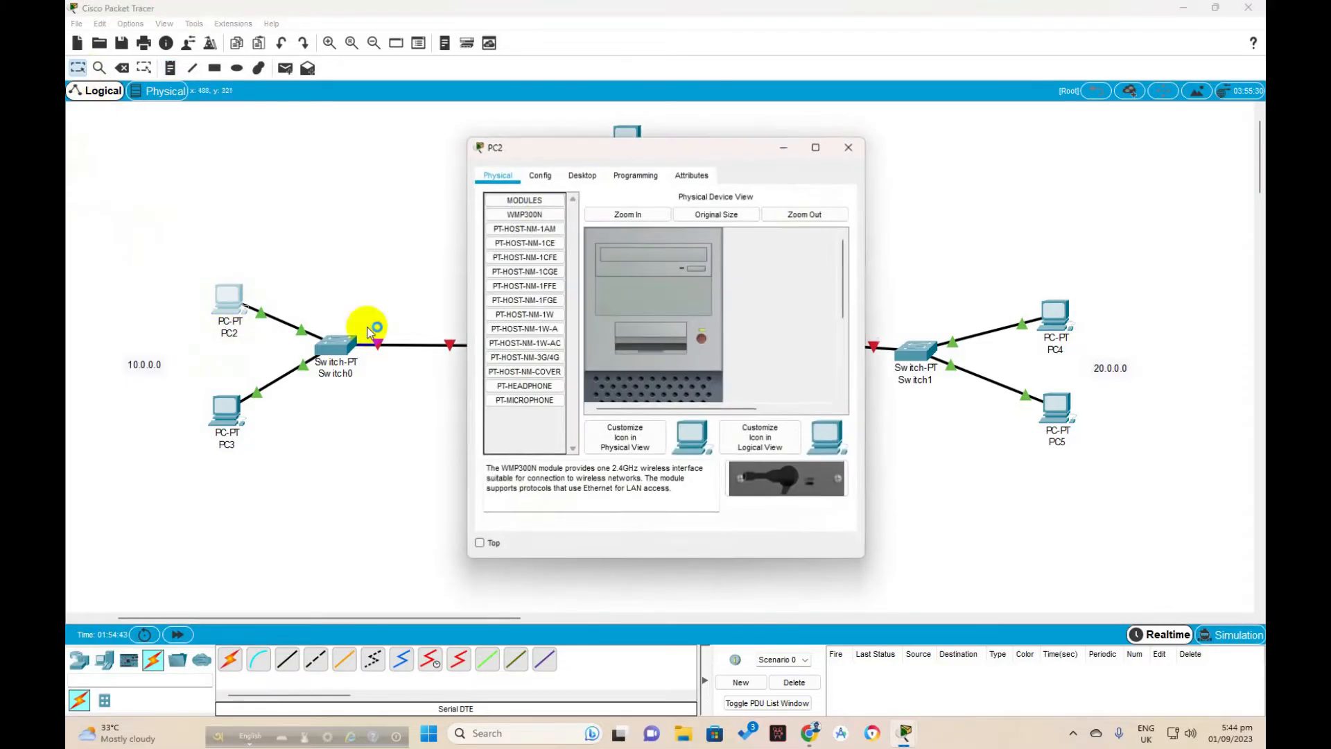
click(581, 176)
click(529, 230)
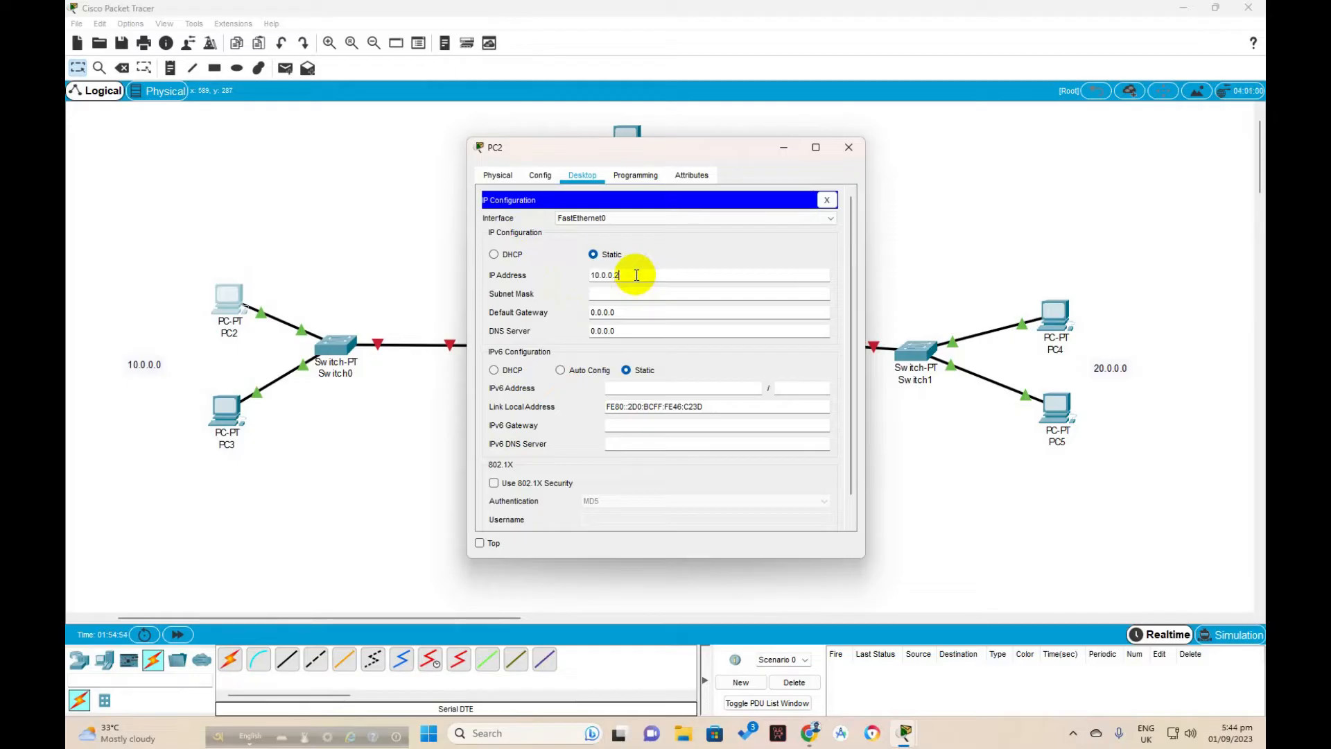
click(630, 293)
Try to set PC2's default gateway to 10.0.01.
drag(627, 312, 589, 312)
text(10)
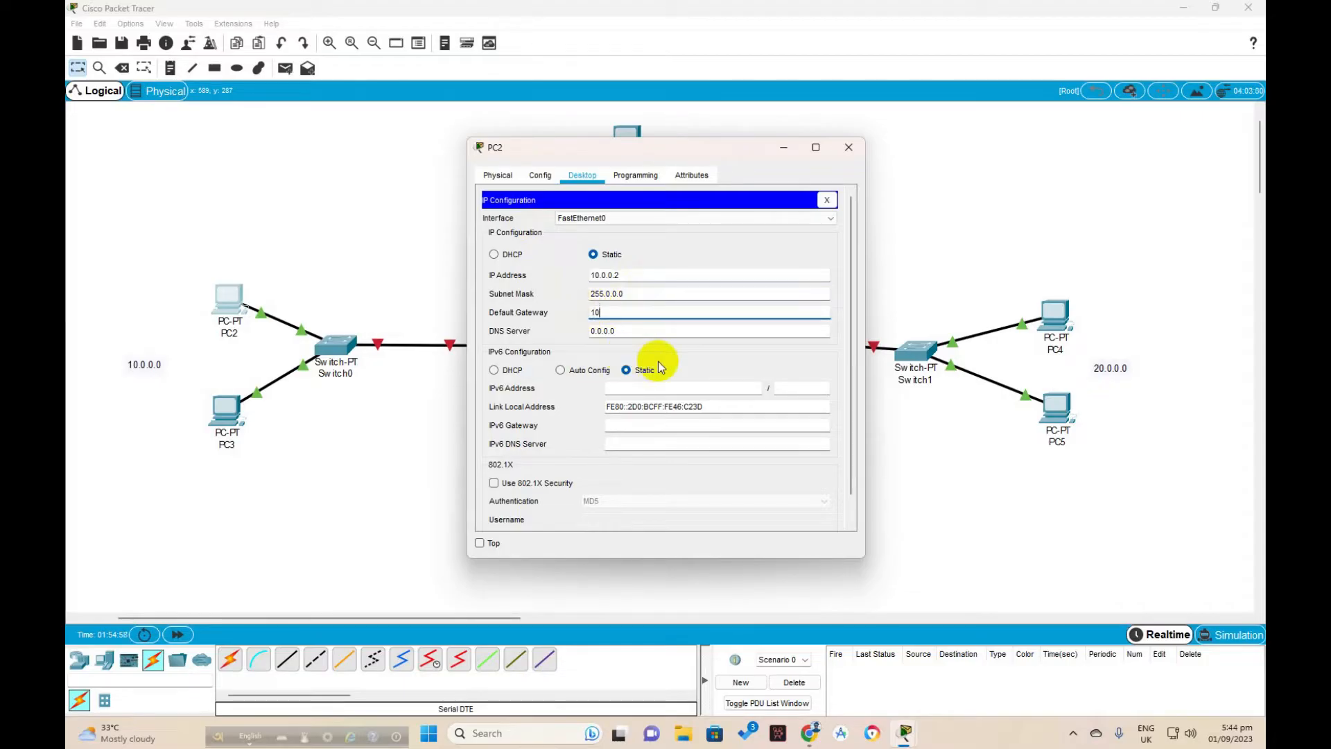
text(.0.01)
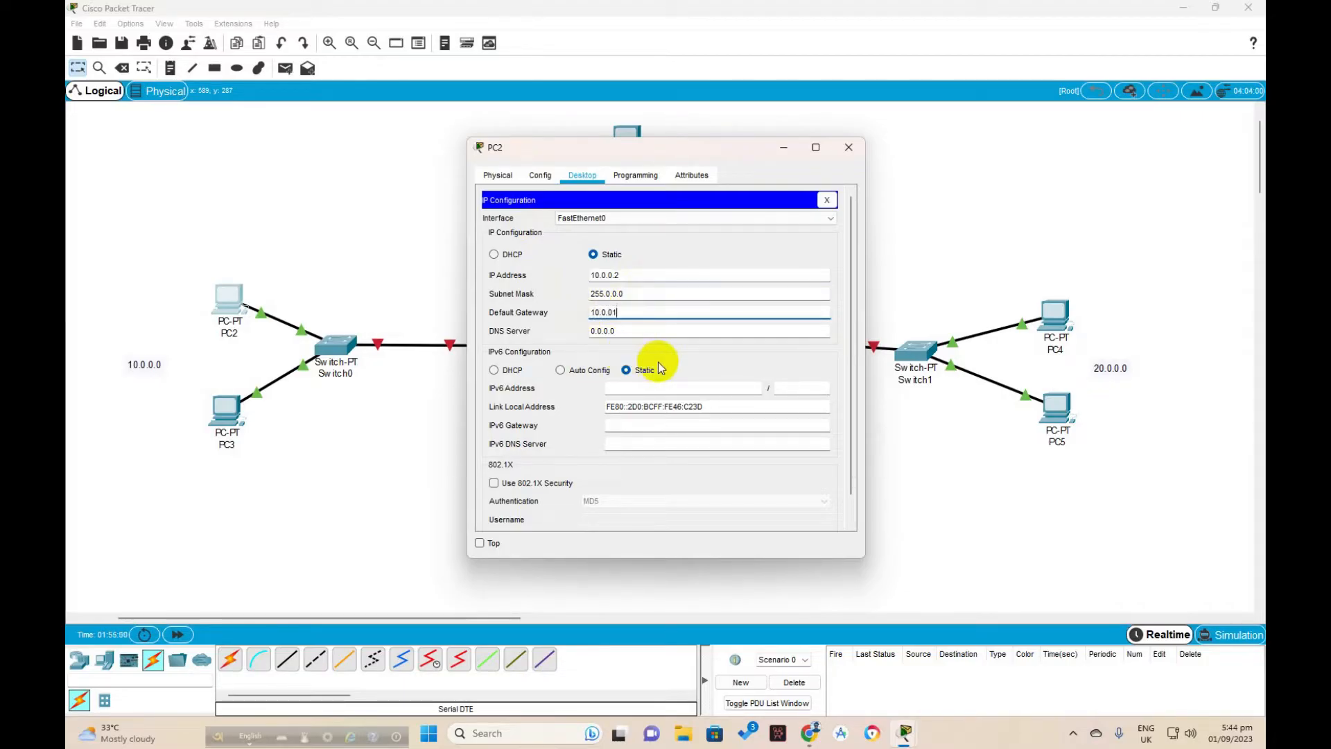
click(843, 156)
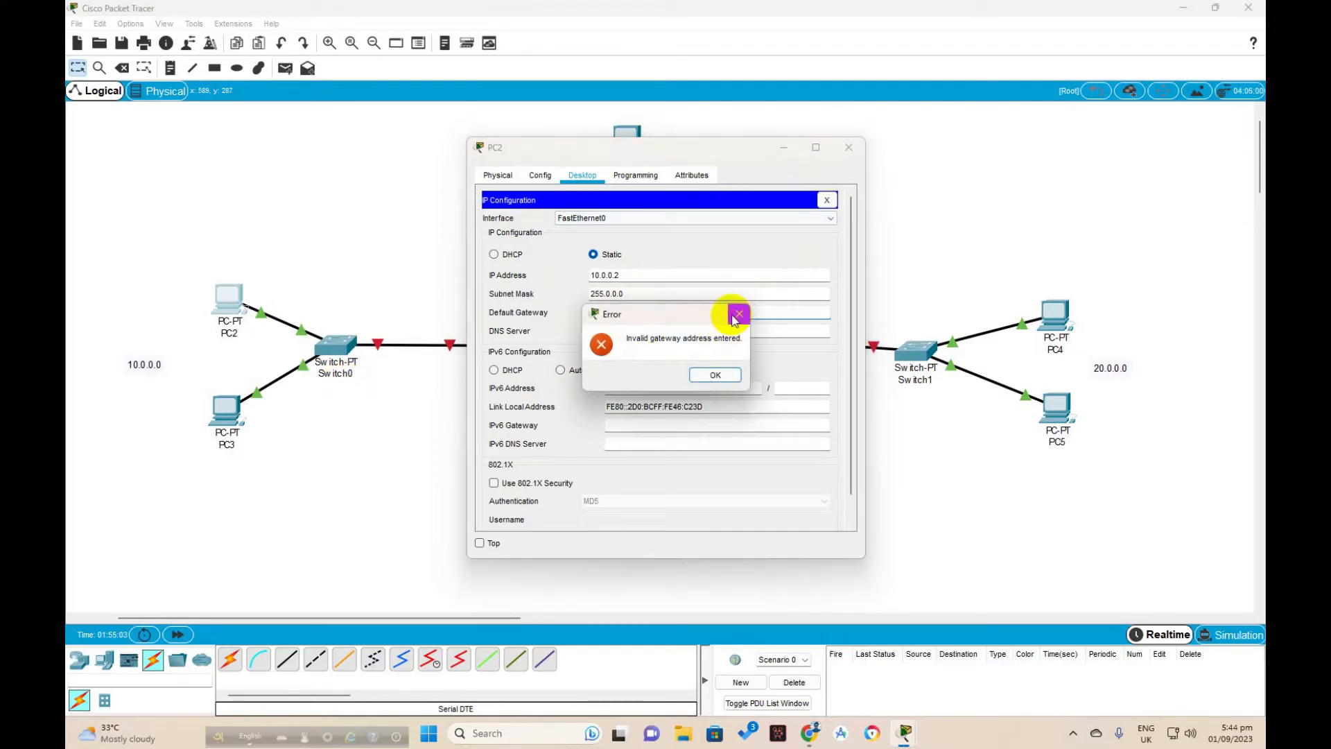
click(739, 313)
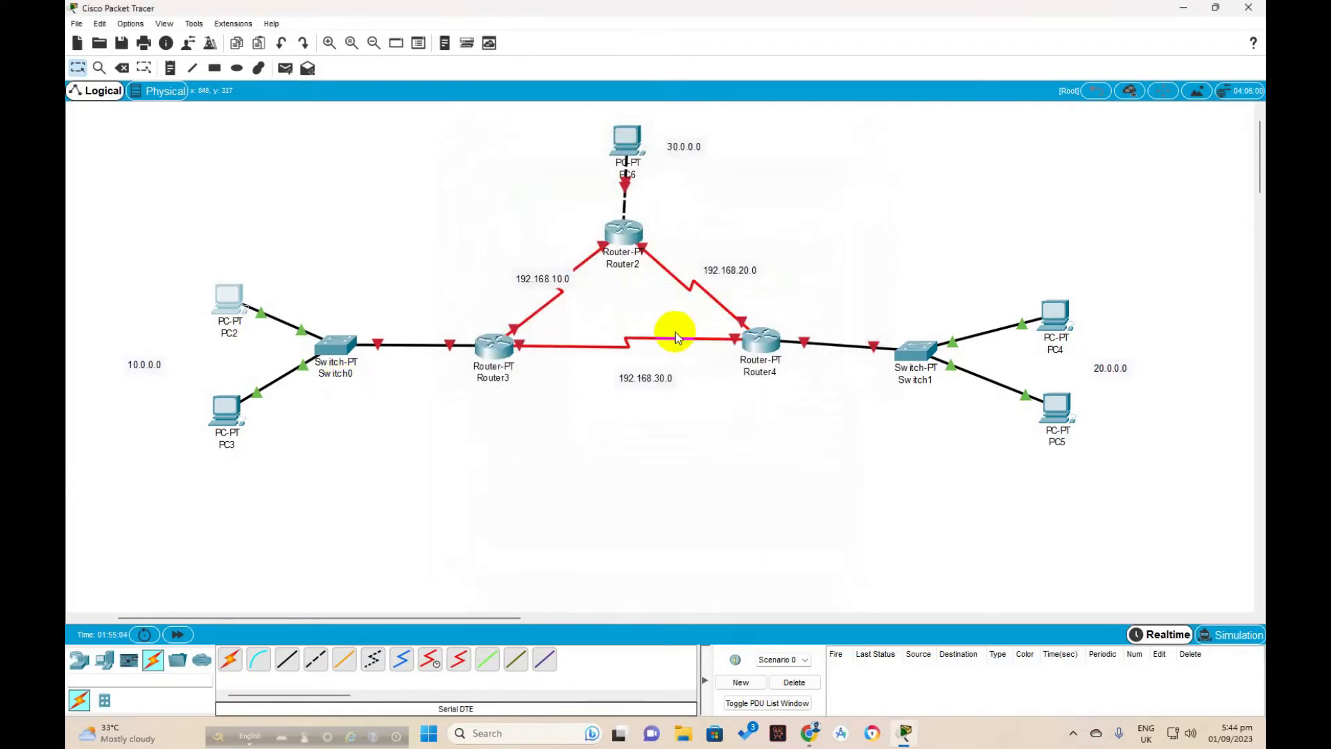
Set PC2's default gateway to 10.0.0.1 and close its configuration.
click(222, 303)
click(513, 221)
drag(616, 312, 583, 314)
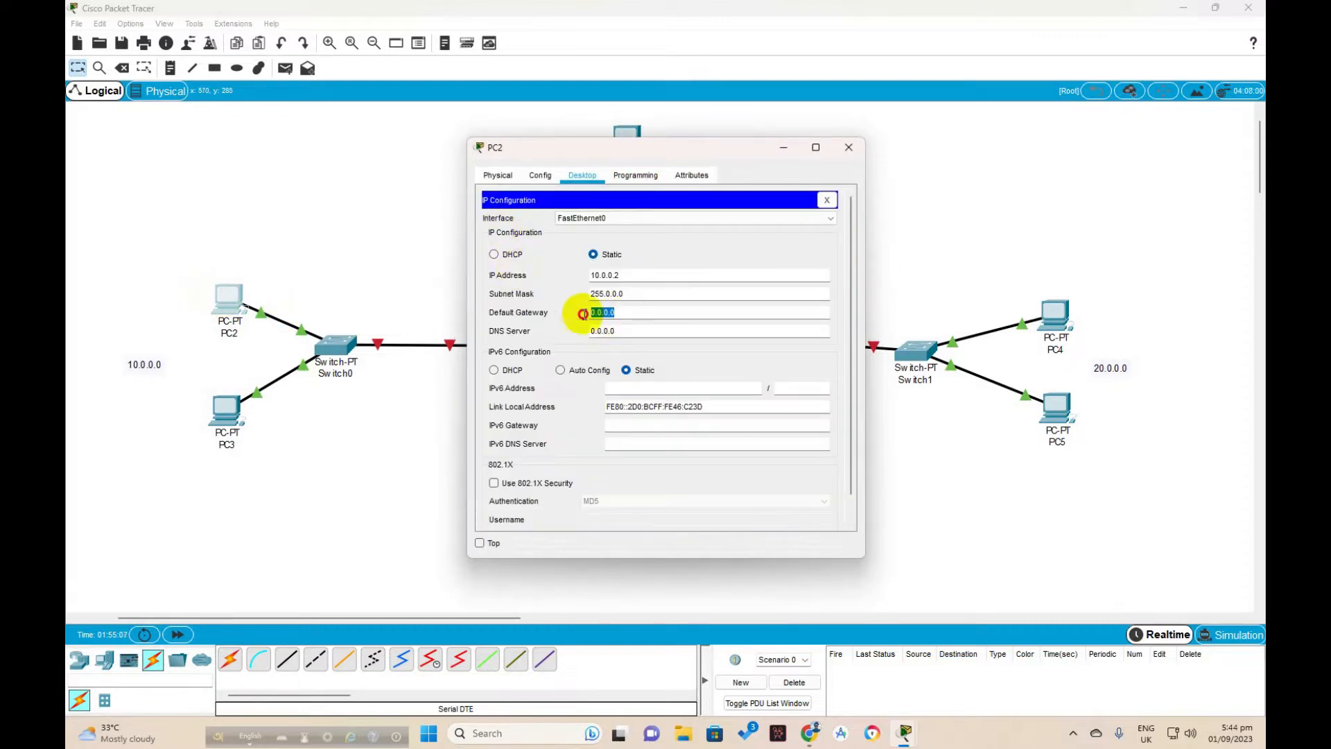
text(10.0)
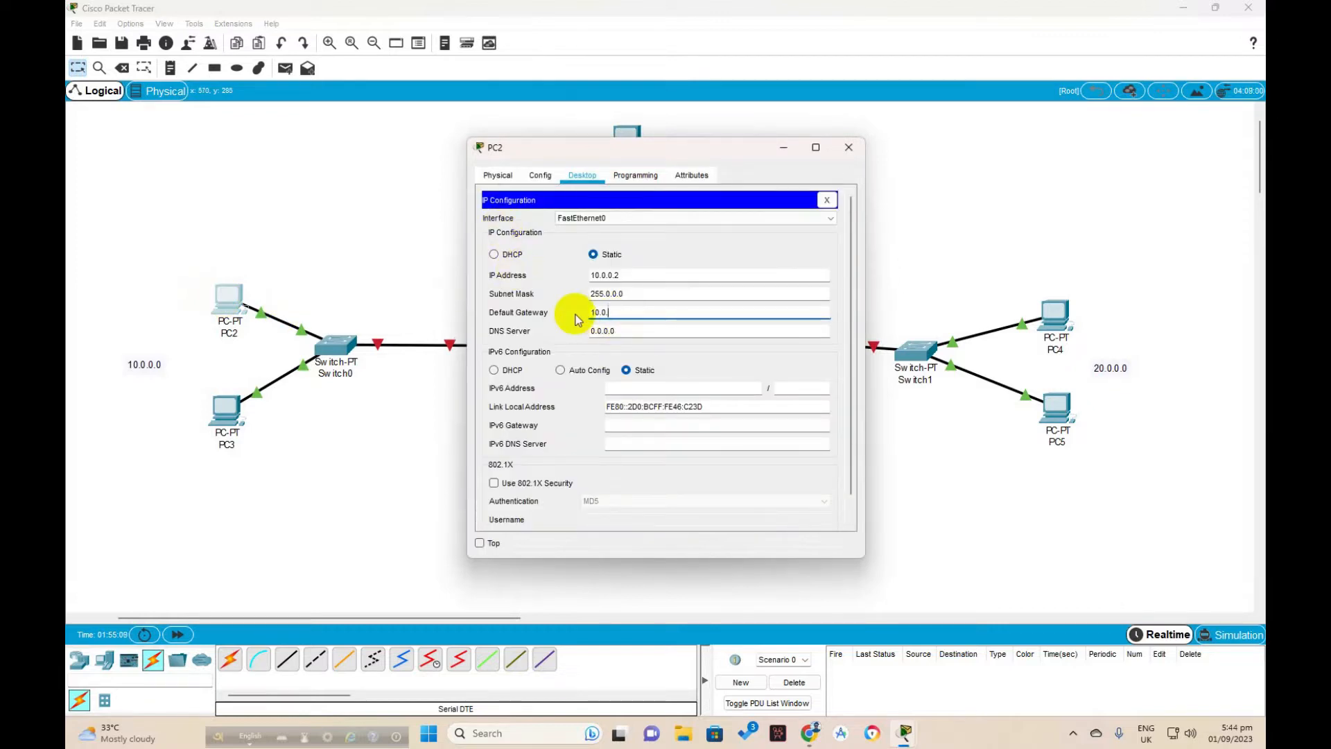
click(847, 148)
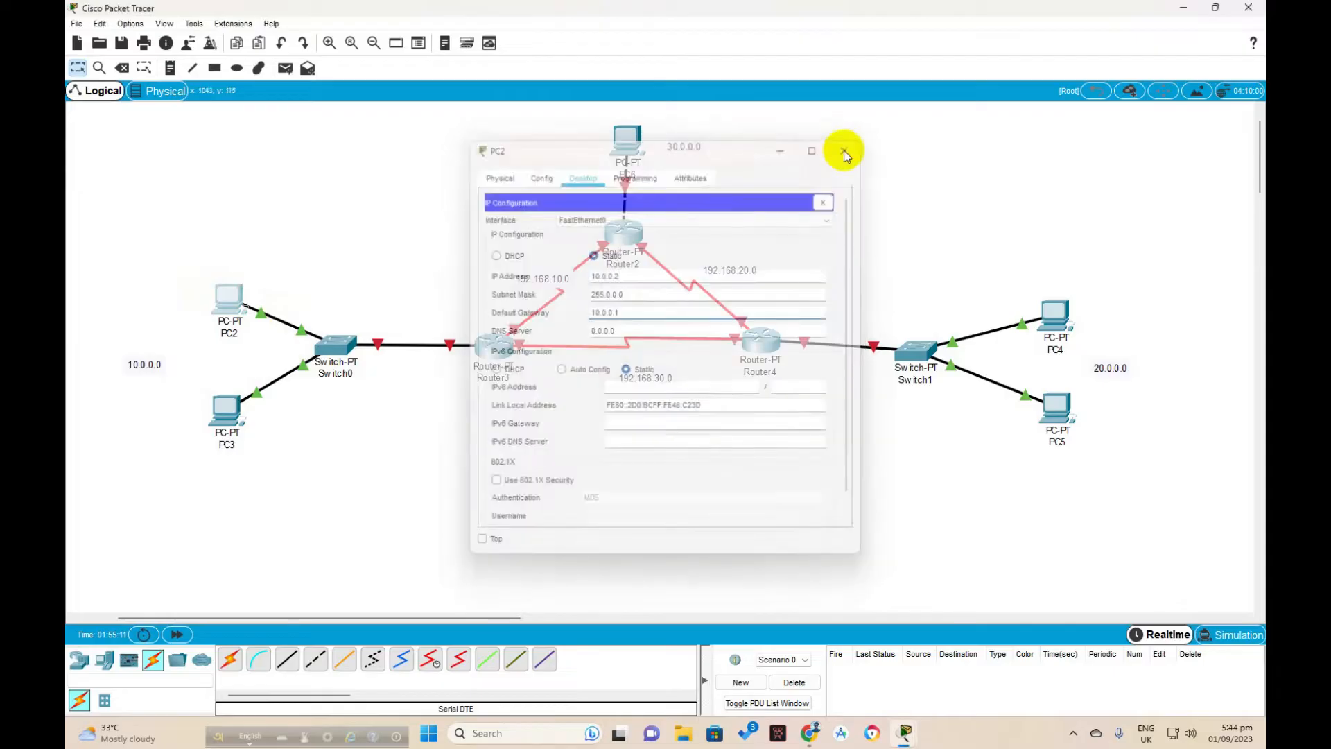
Give PC3 the static IP address 10.0.0.3 with subnet mask 255.0.0.0.
click(218, 416)
click(540, 176)
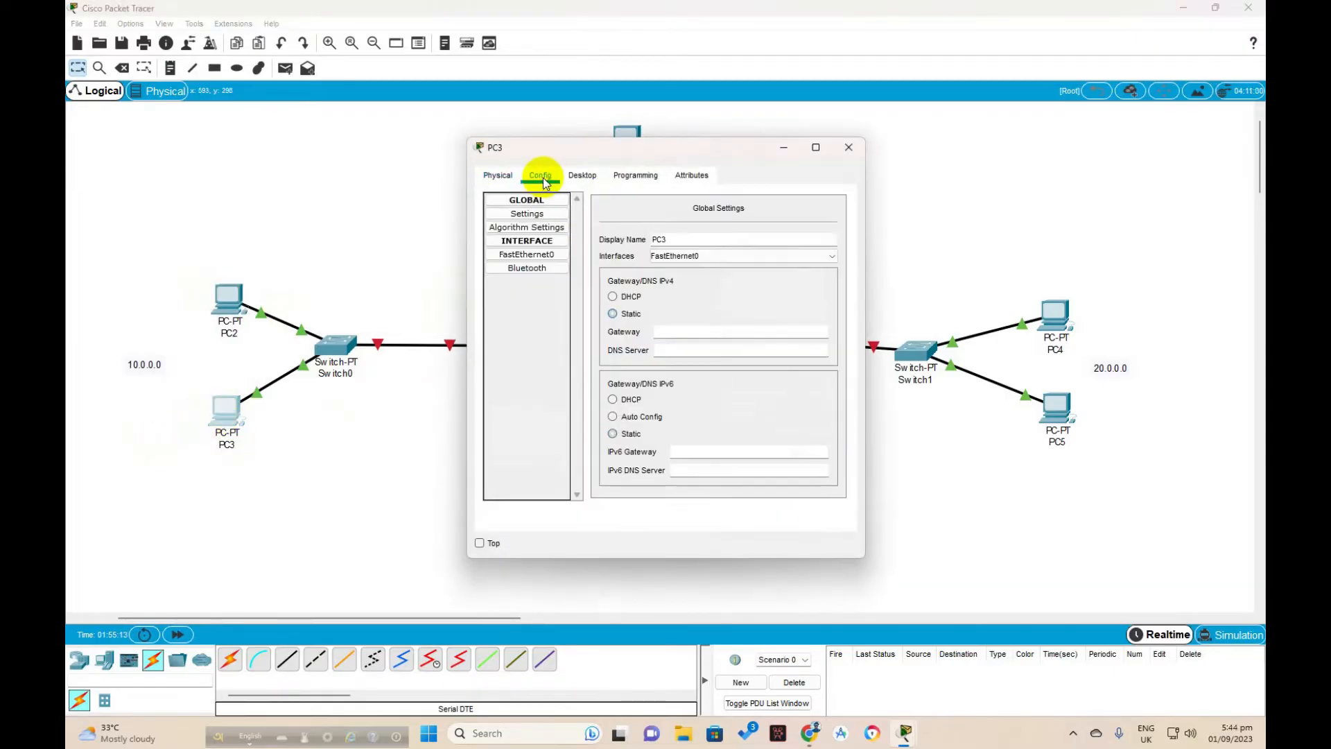
click(583, 176)
click(527, 222)
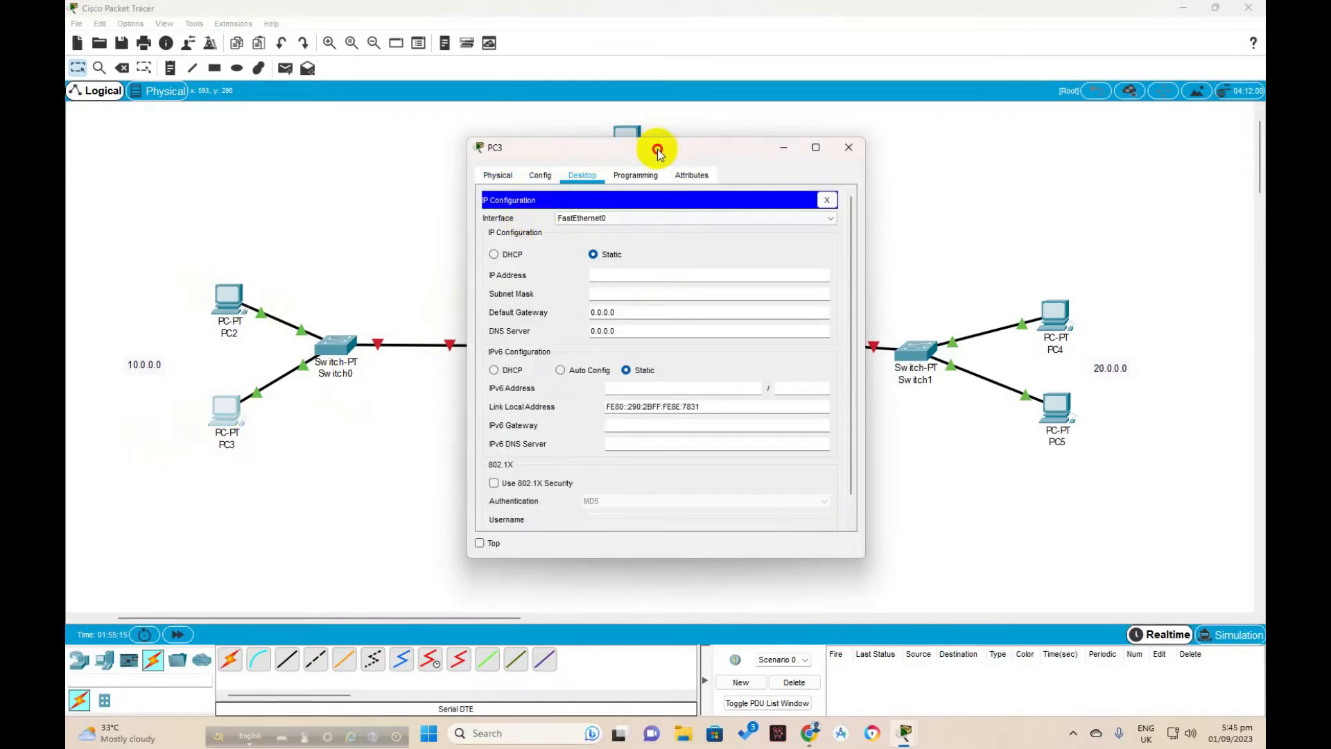
click(635, 277)
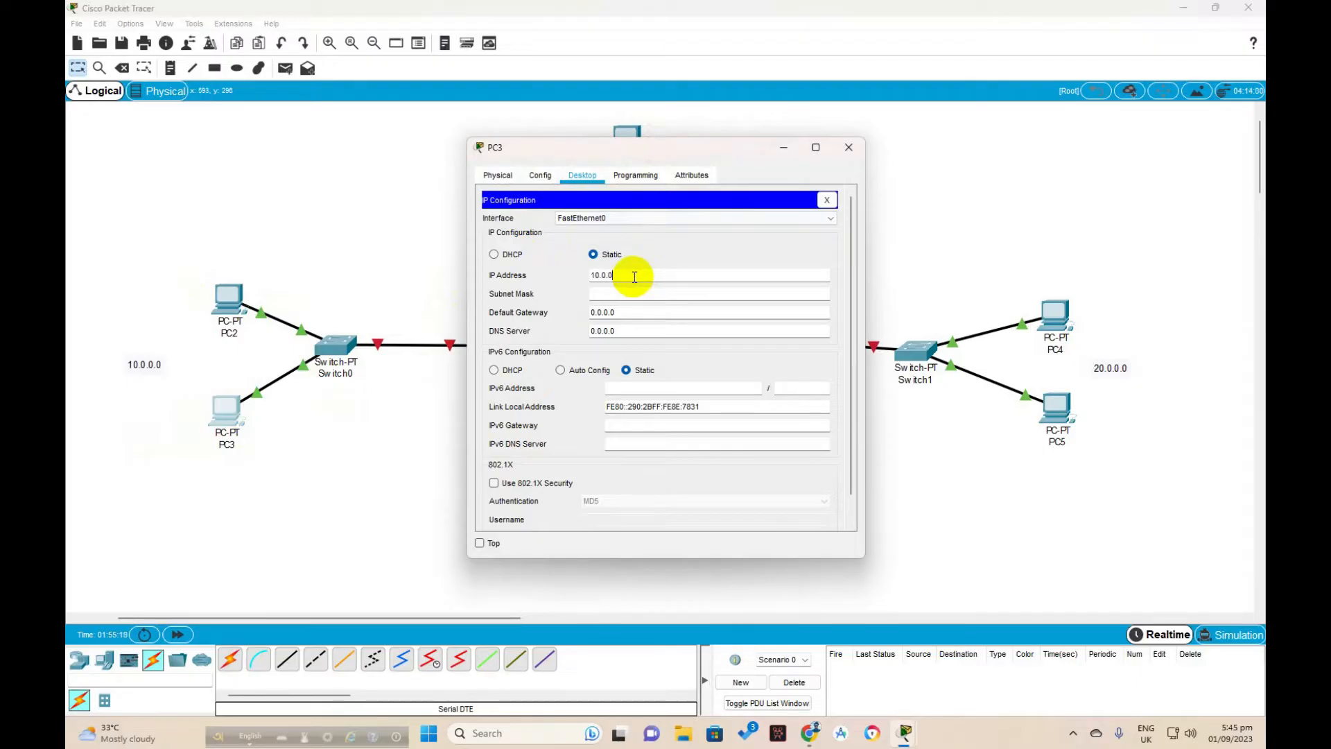
text(10.0.0.3)
key(Tab)
Set PC3's default gateway to 10.0.0.1 and close its configuration.
key(Tab)
text(1)
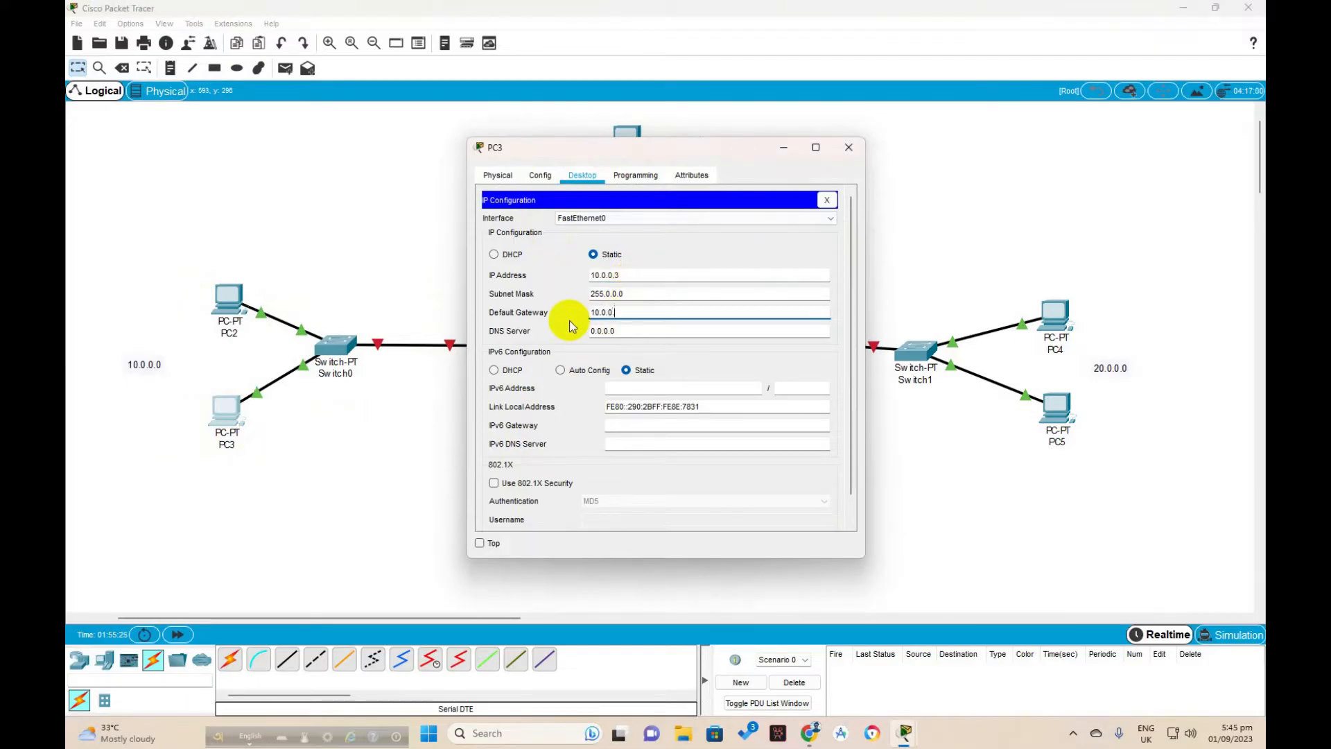
click(855, 148)
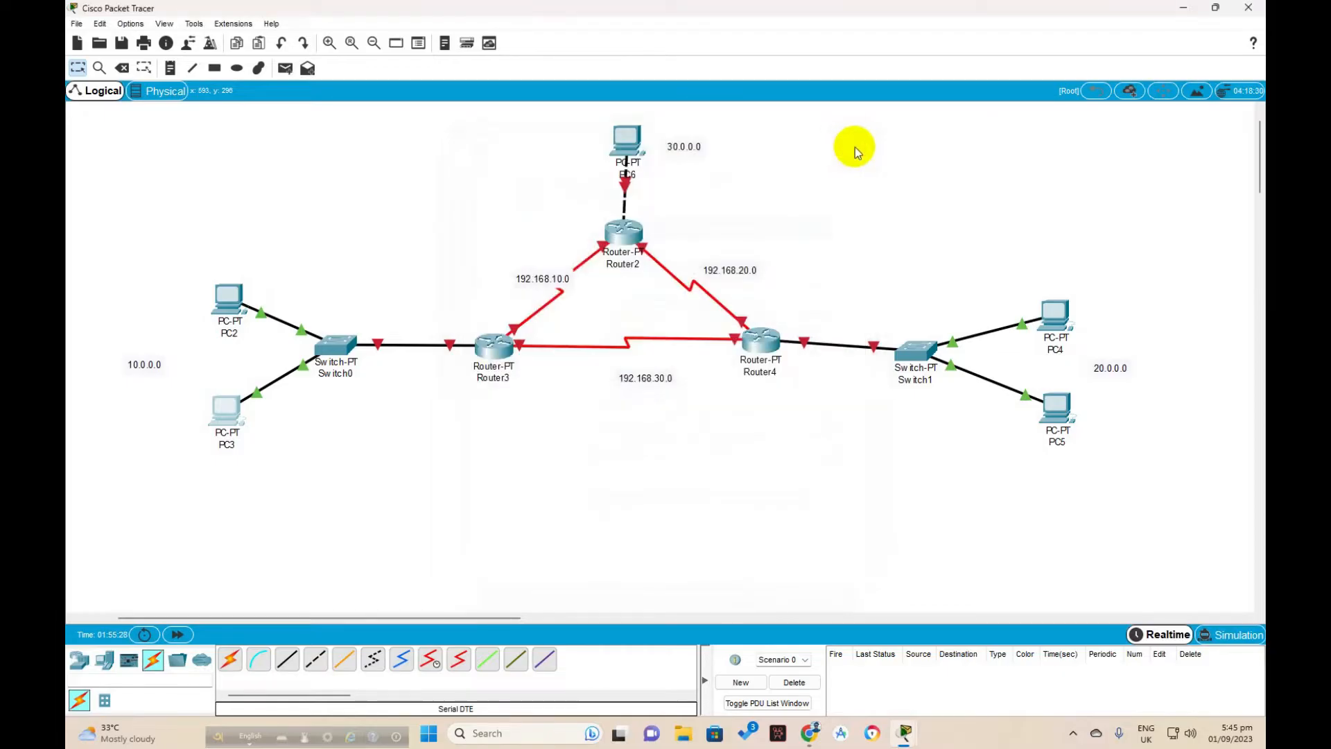
Open PC6's IP configuration and assign it the static IP address 30.0.0.2.
click(624, 136)
drag(624, 149, 343, 137)
click(304, 164)
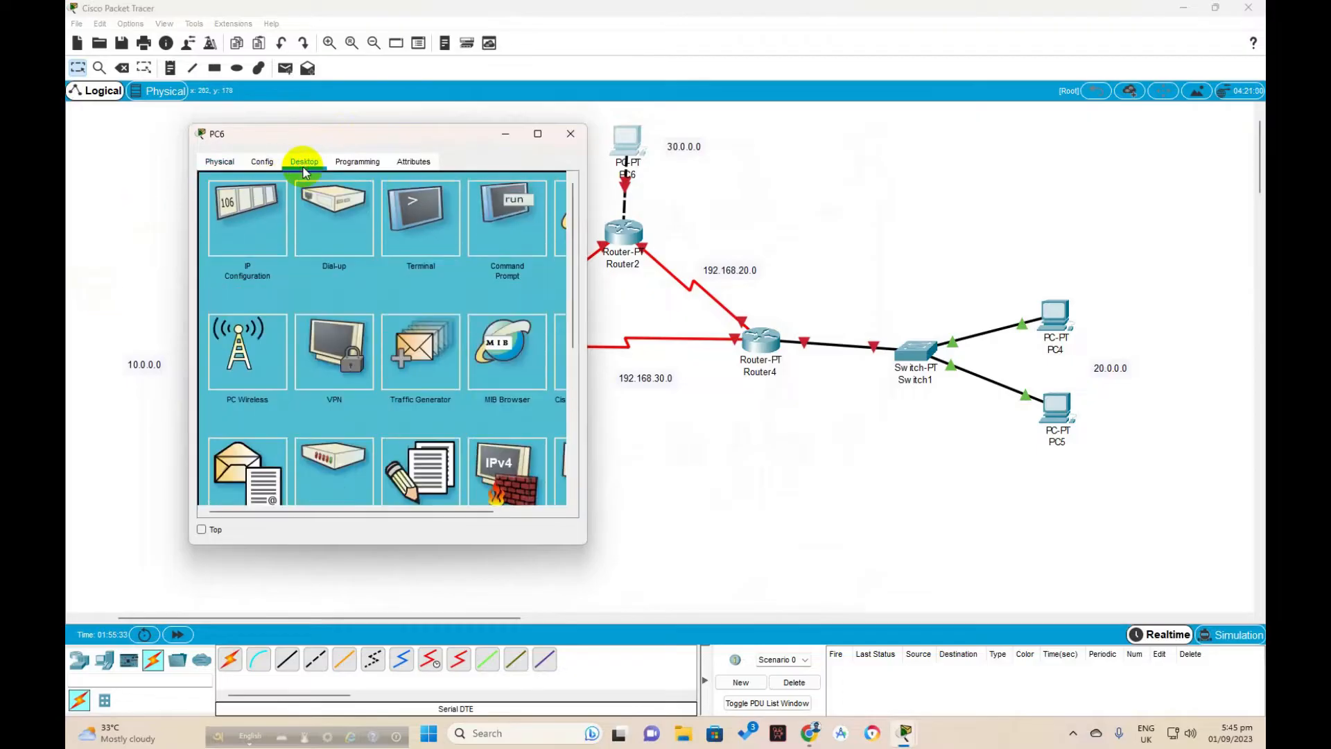
click(237, 227)
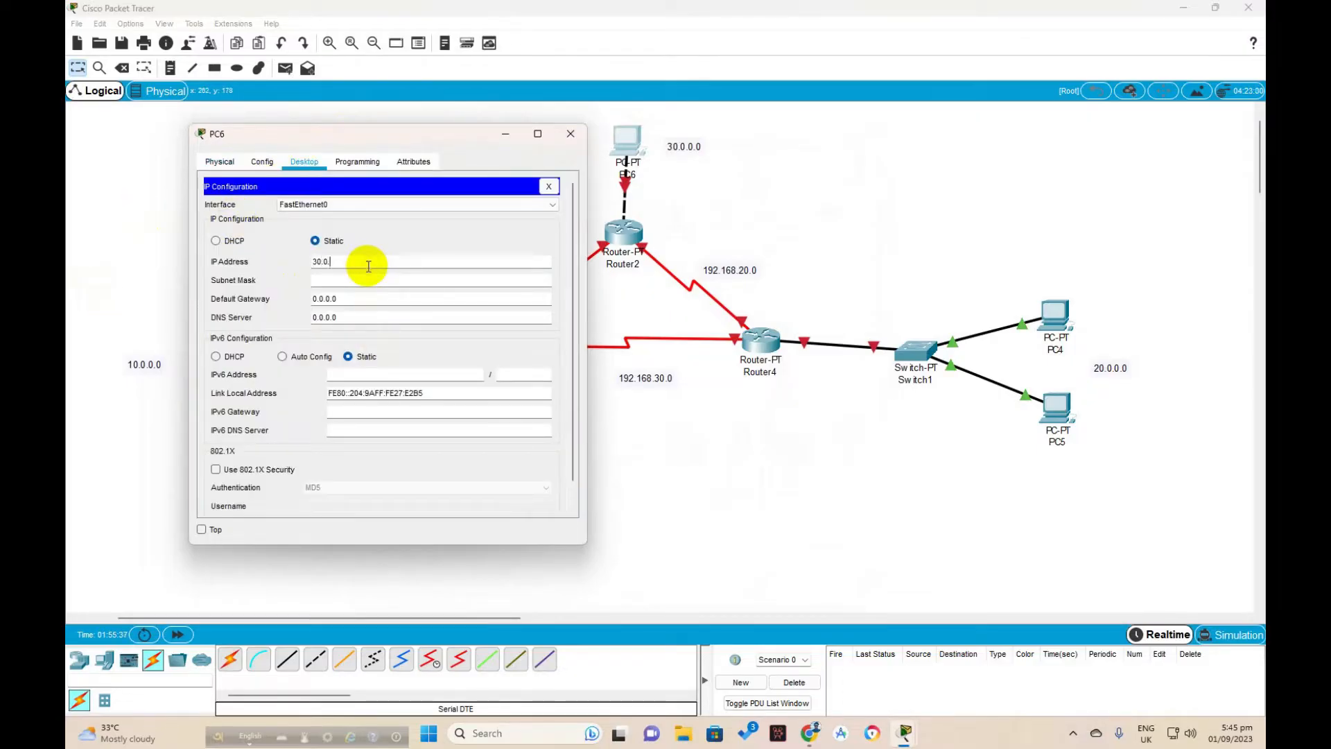
key(Tab)
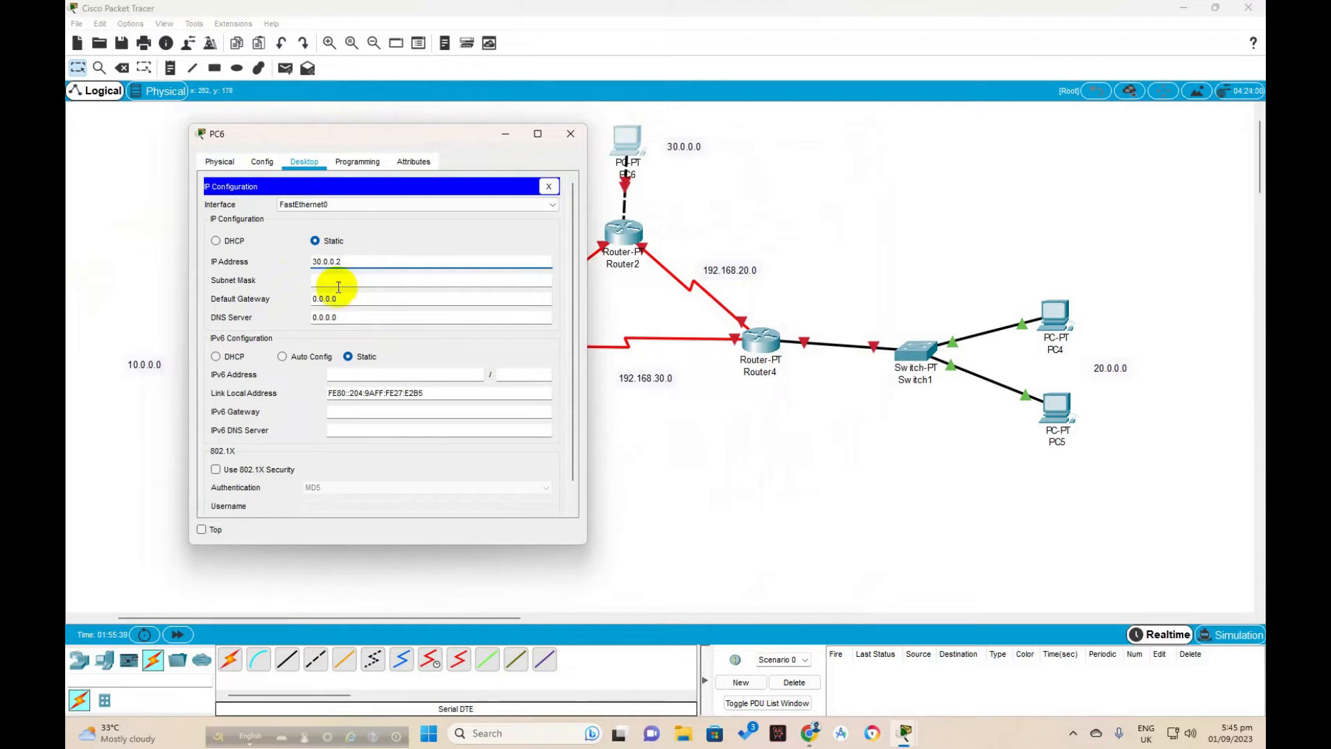
Fill in PC6's subnet mask 255.0.0.0 and default gateway 30.0.0.1, and close its configuration.
key(Tab)
text(3)
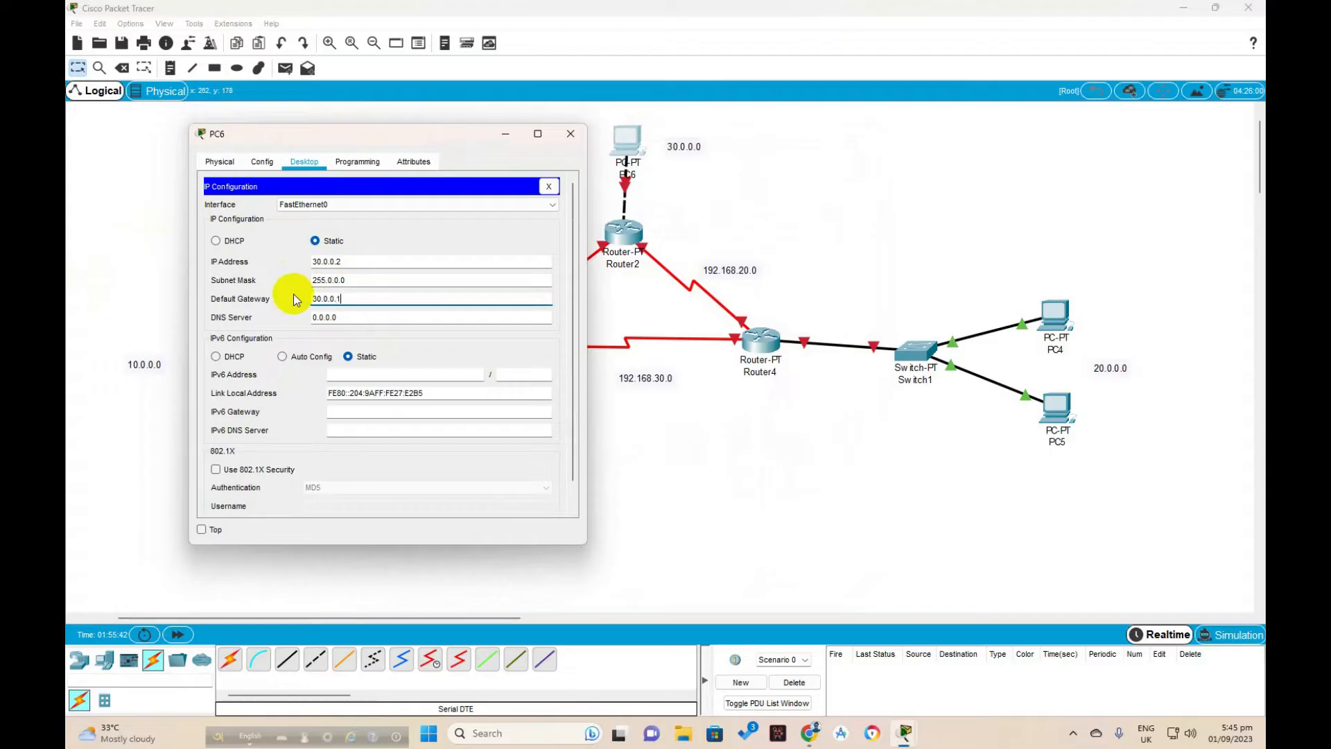
click(571, 134)
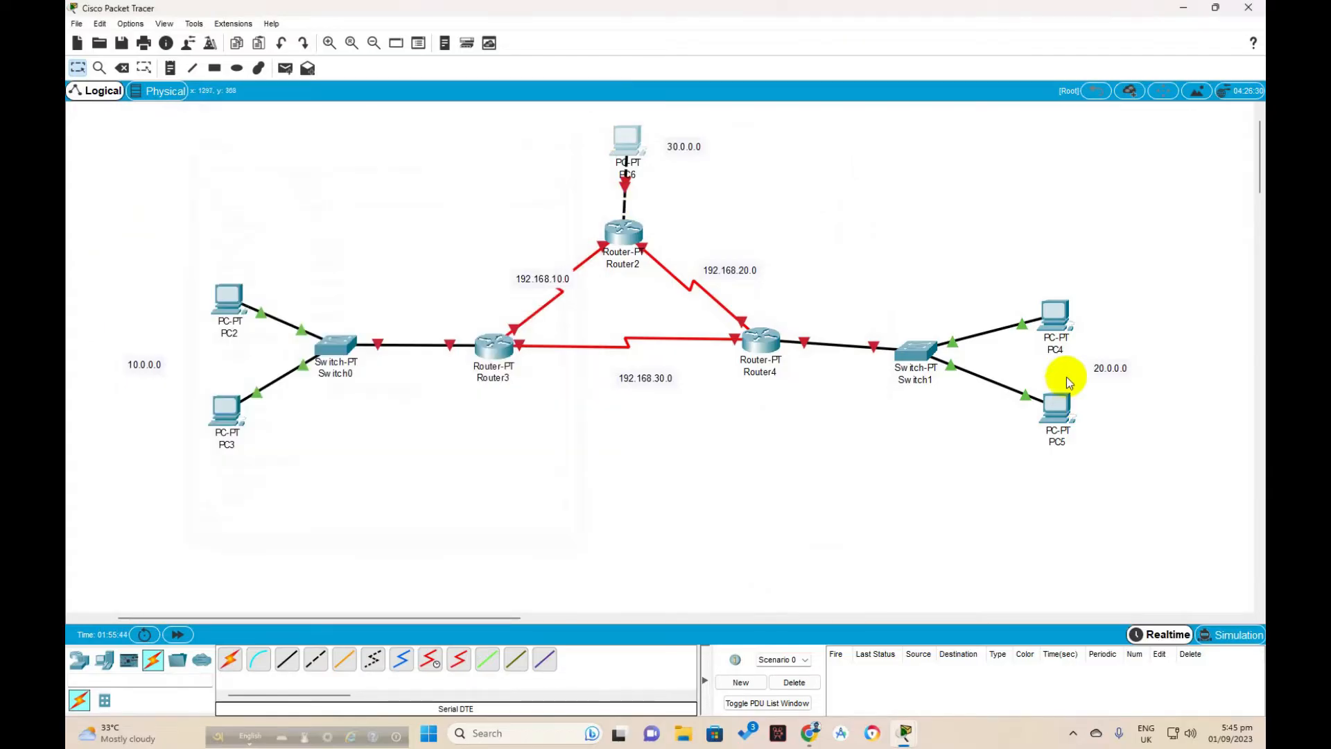
Give PC4 the static IP address 20.0.0.2 with subnet mask 255.0.0.0.
click(1063, 309)
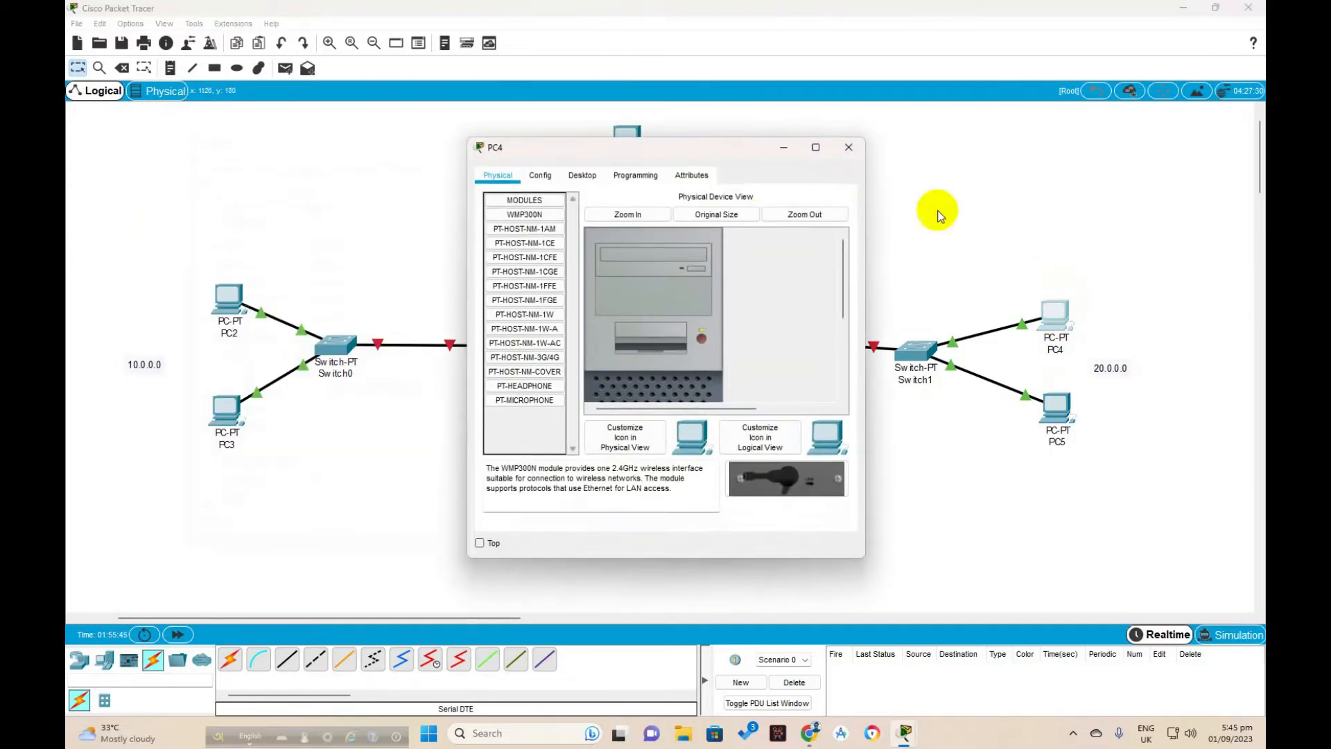
click(572, 182)
click(541, 232)
click(615, 276)
text(20.0.0.)
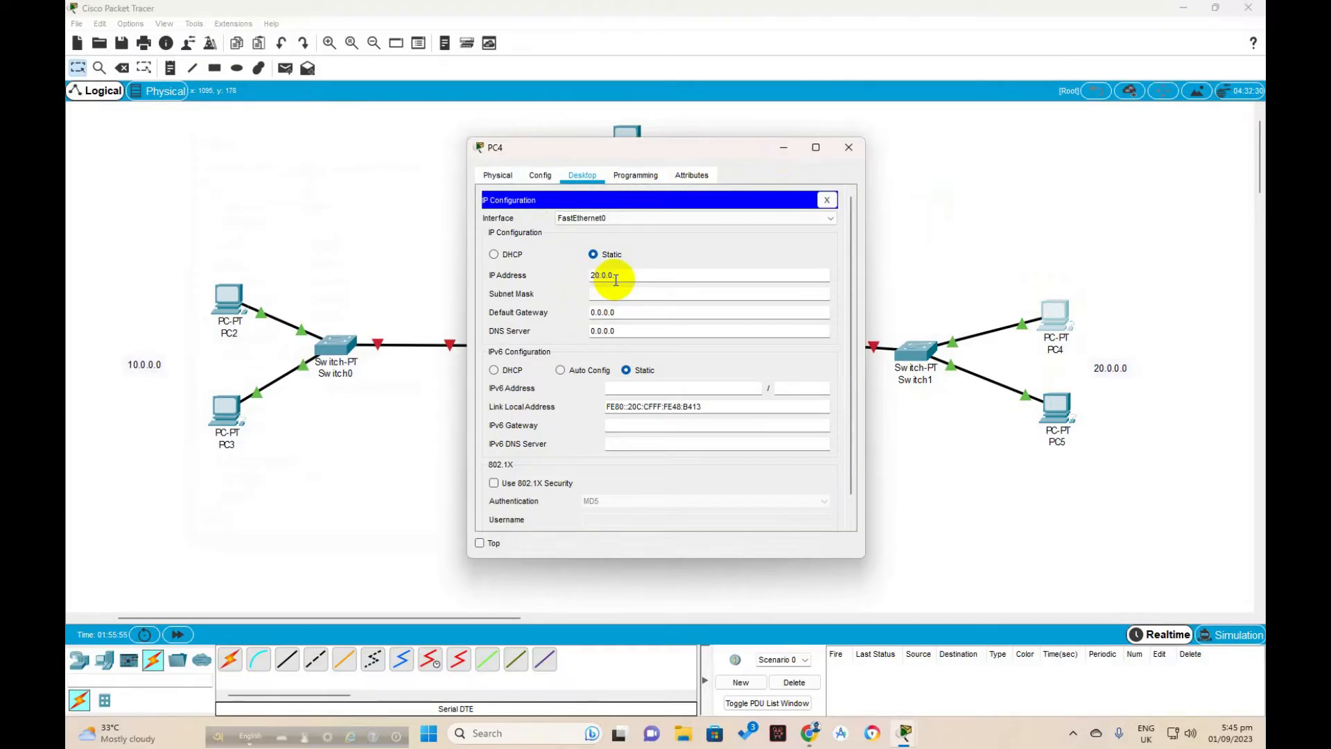
text(2)
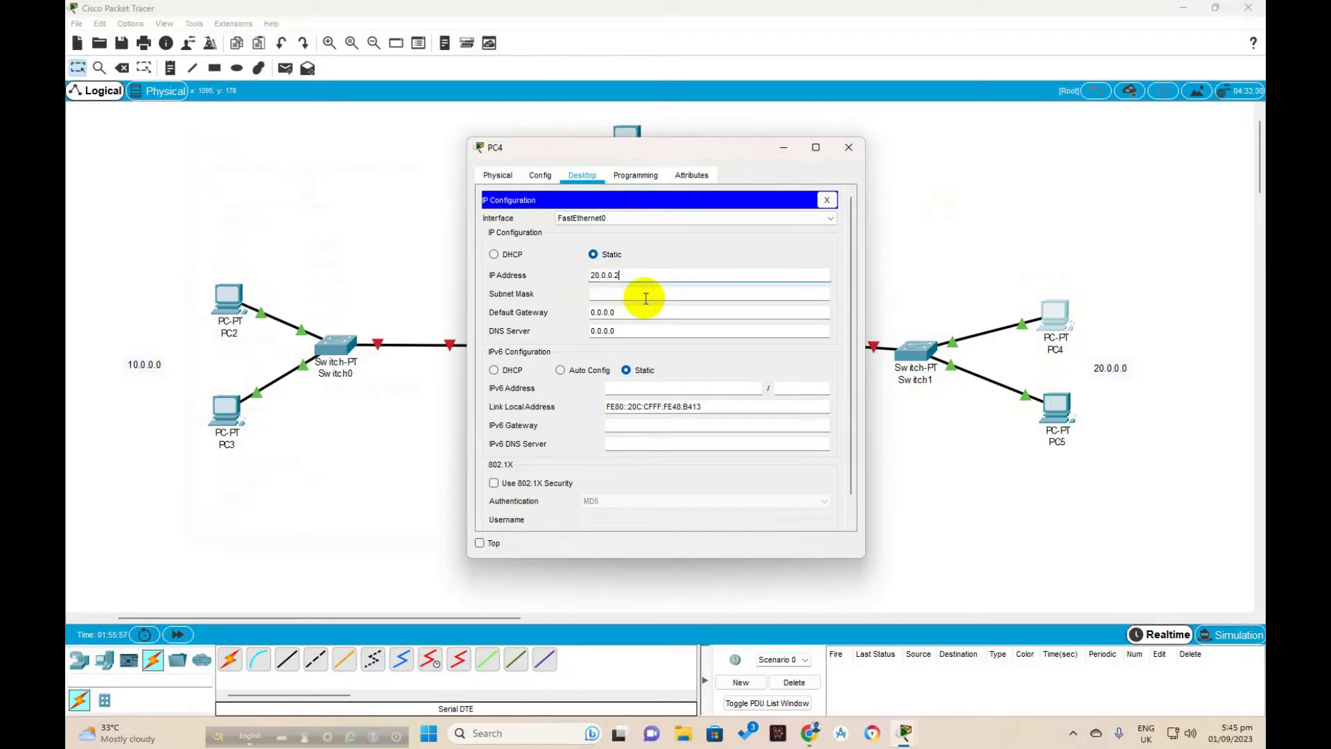
click(629, 293)
Copy PC4's IP address into its default gateway, change it to 20.0.0.1, and close the configuration.
click(608, 312)
drag(625, 276, 550, 269)
key(ctrl+c)
drag(619, 310, 586, 313)
key(ctrl+v)
key(BackSpace)
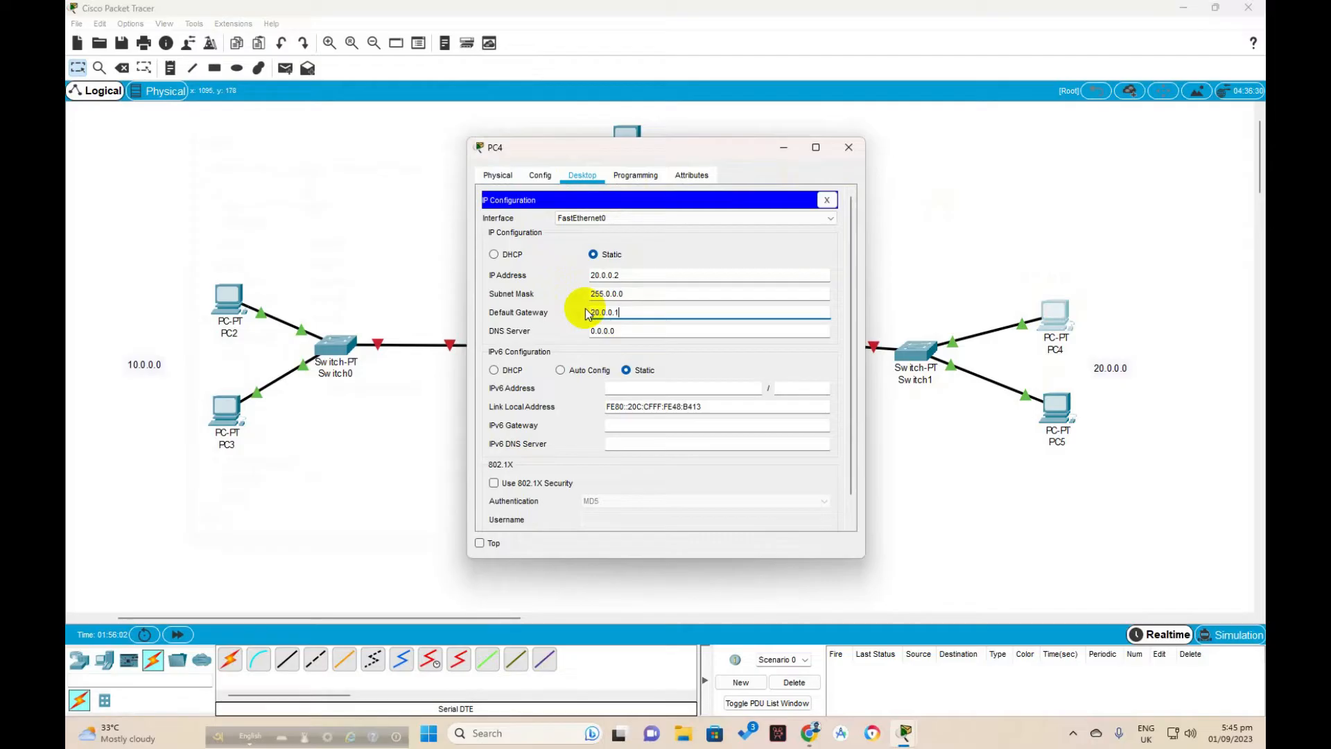
drag(633, 154, 556, 165)
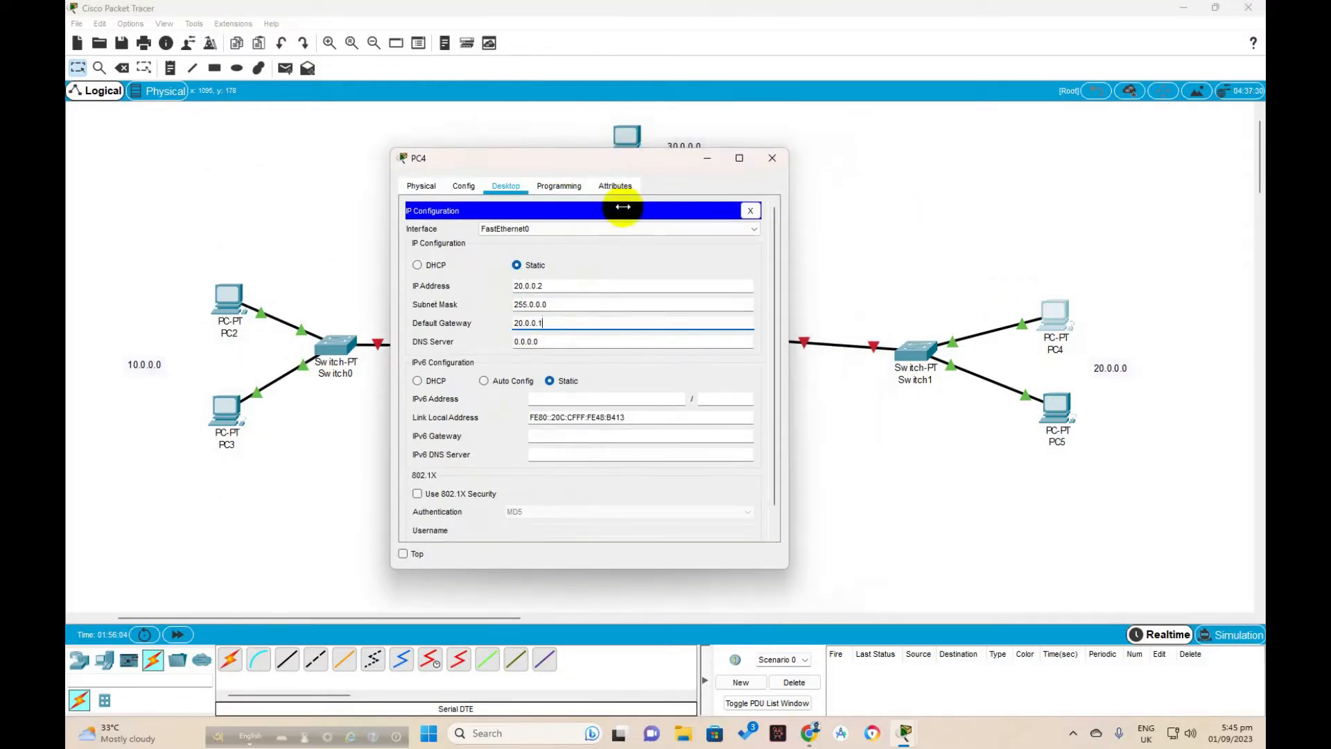
click(769, 159)
Give PC5 the static IP address 20.0.0.3 with subnet mask 255.0.0.0.
click(1072, 416)
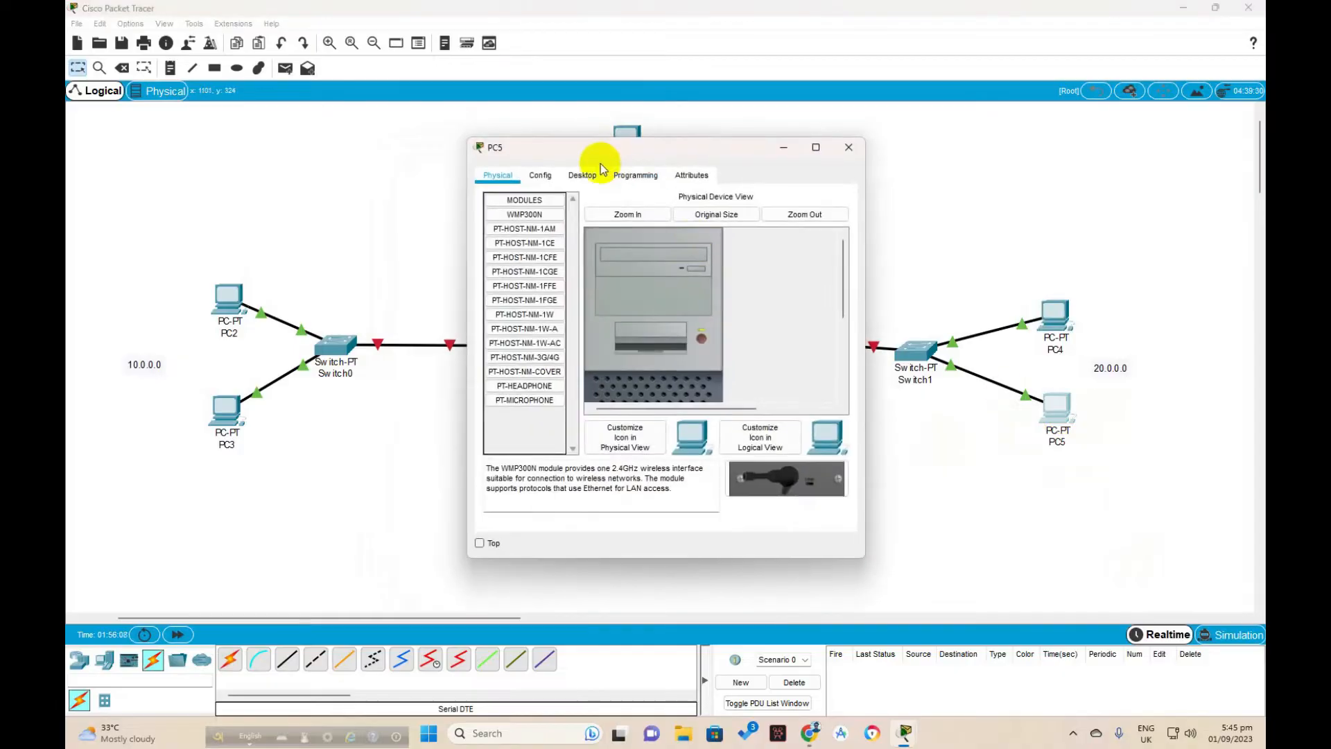
click(582, 174)
click(523, 244)
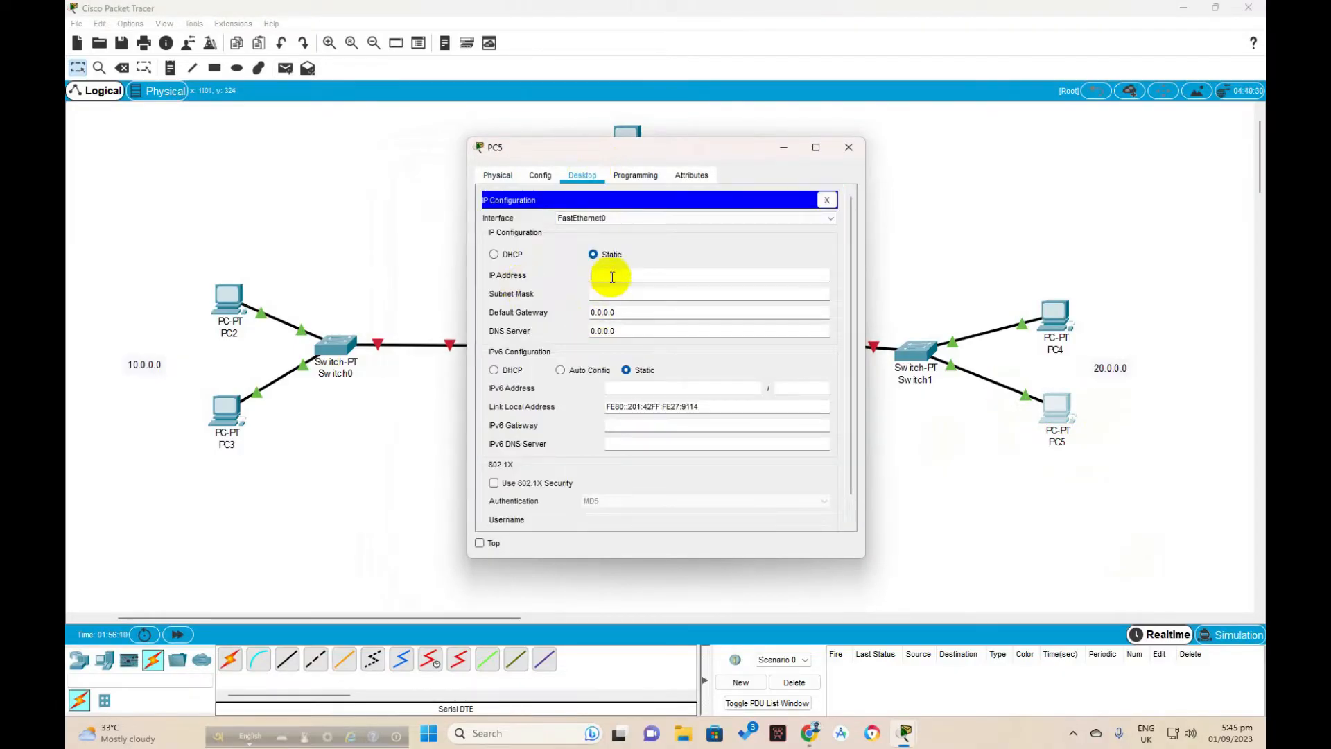
click(612, 277)
text(20.0.0.3)
click(618, 296)
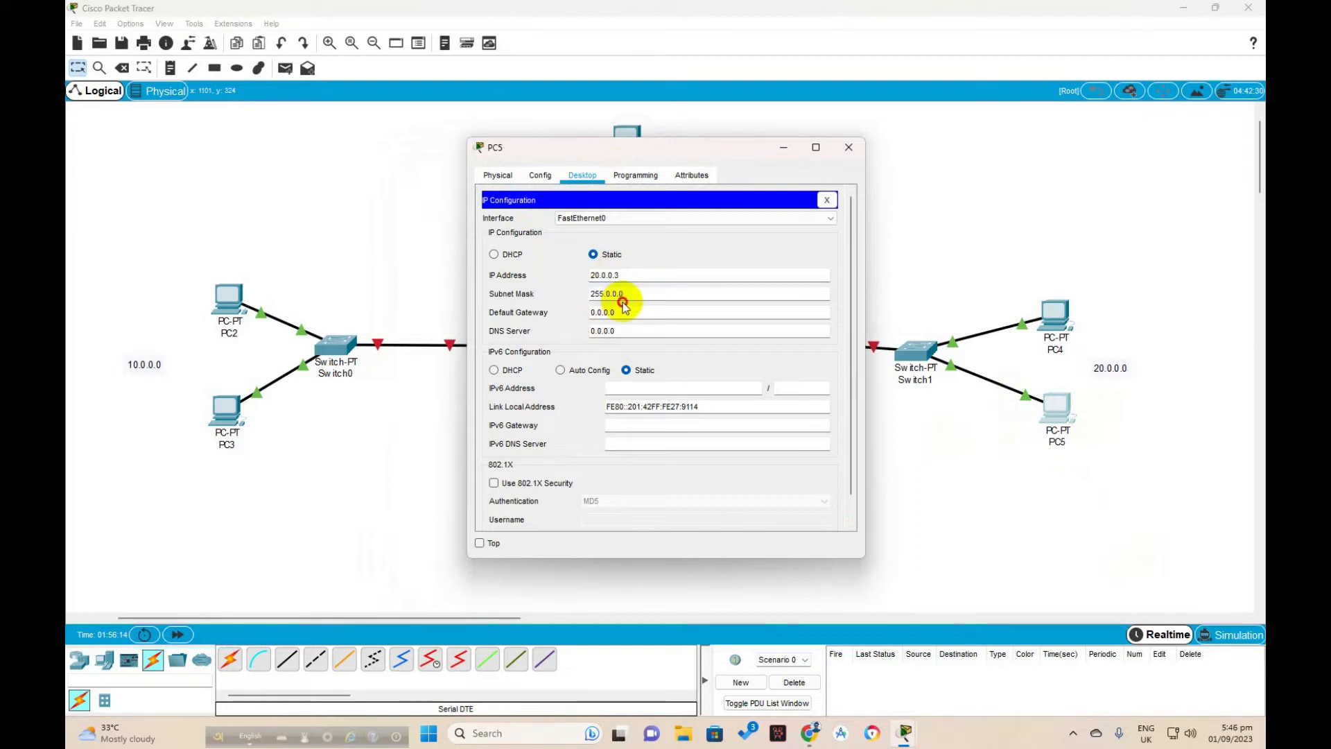
Set PC5's default gateway to 20.0.0.1 and close its configuration.
key(Tab)
text(20.0.0.2)
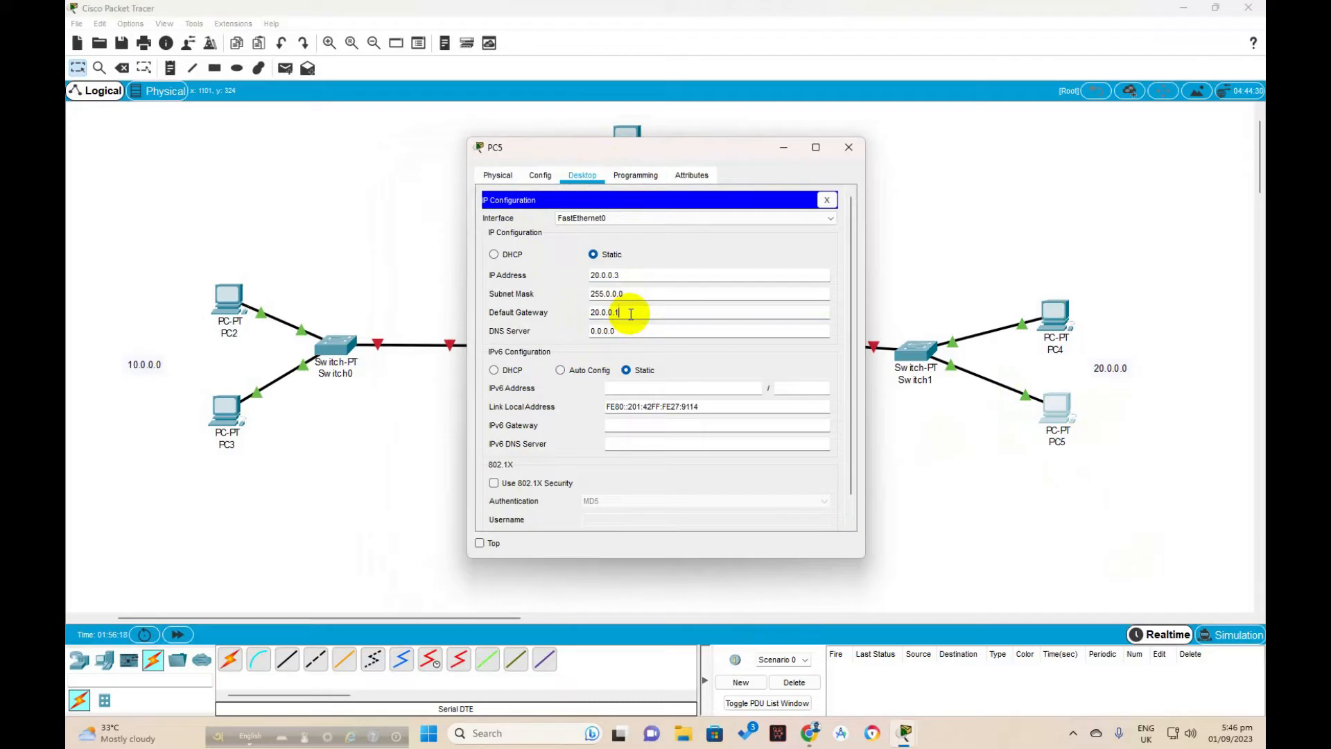
click(851, 149)
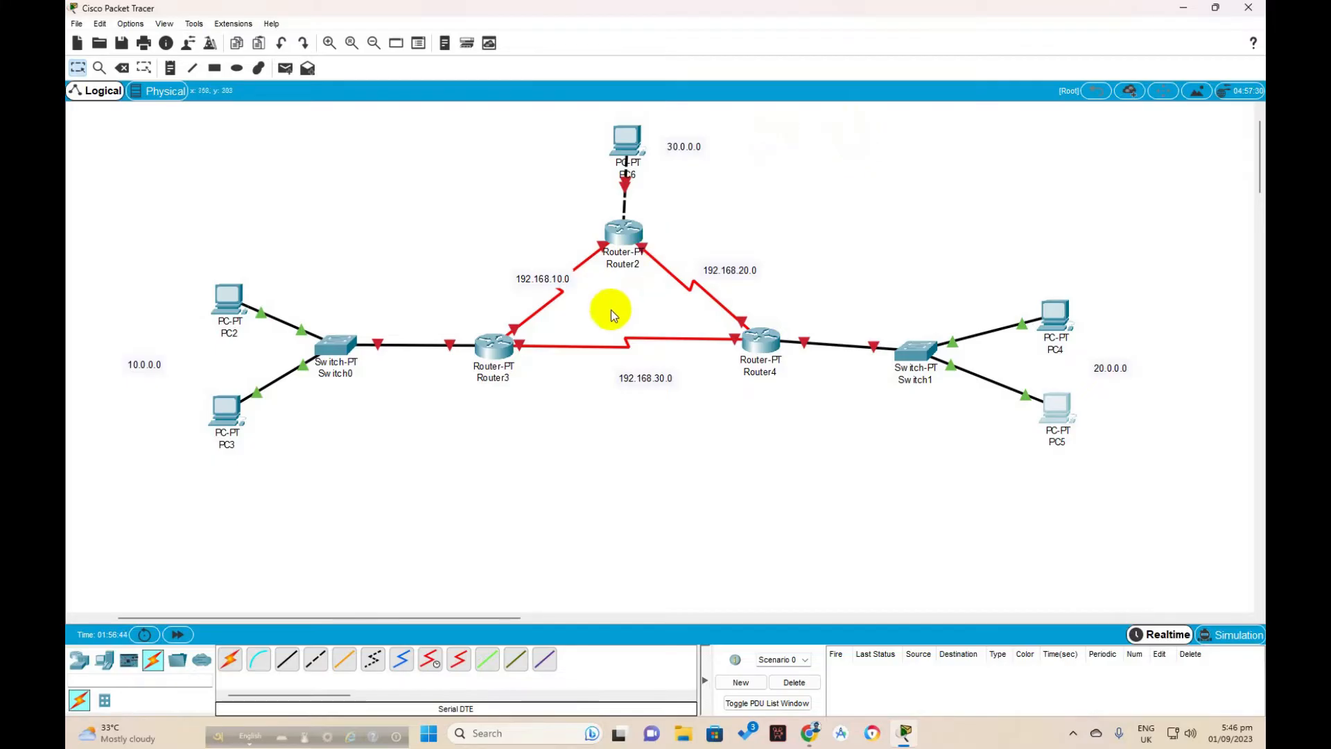
Open Router3's command line and decline the initial configuration dialog.
click(491, 347)
drag(594, 134, 840, 163)
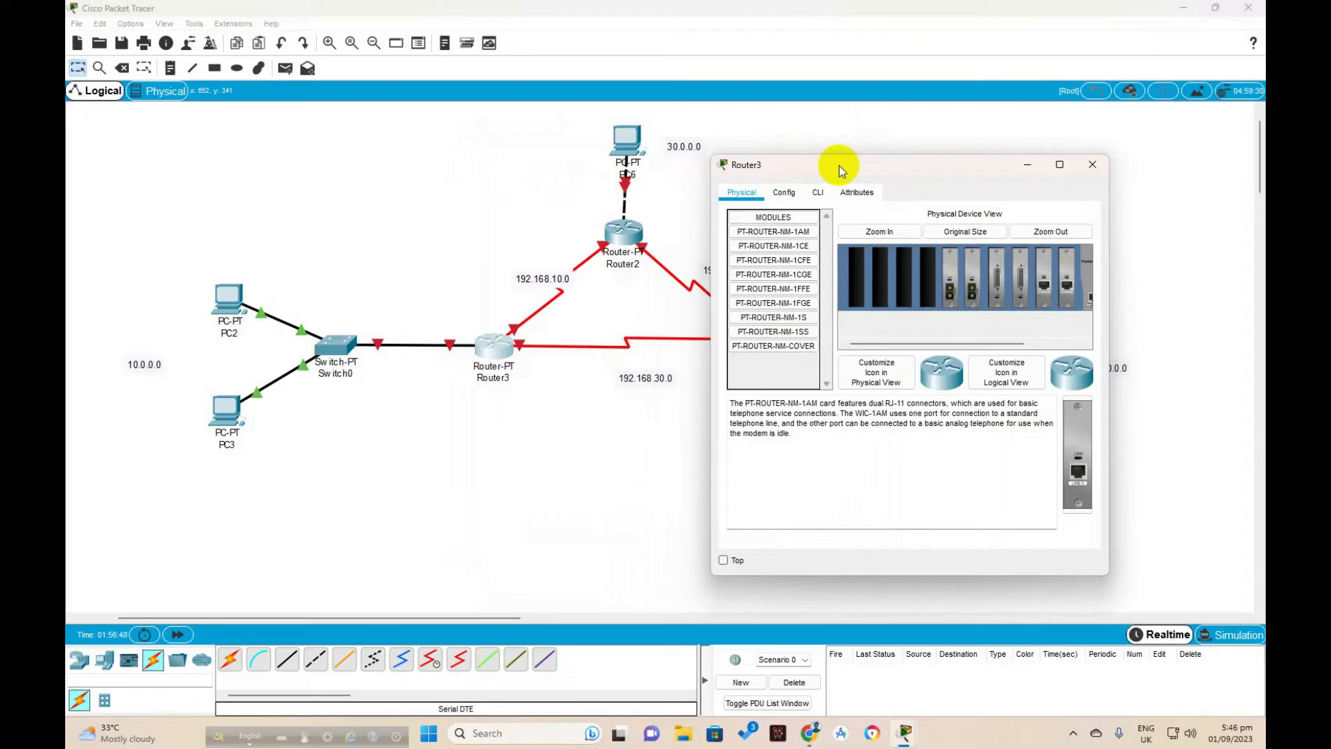
drag(839, 165, 839, 178)
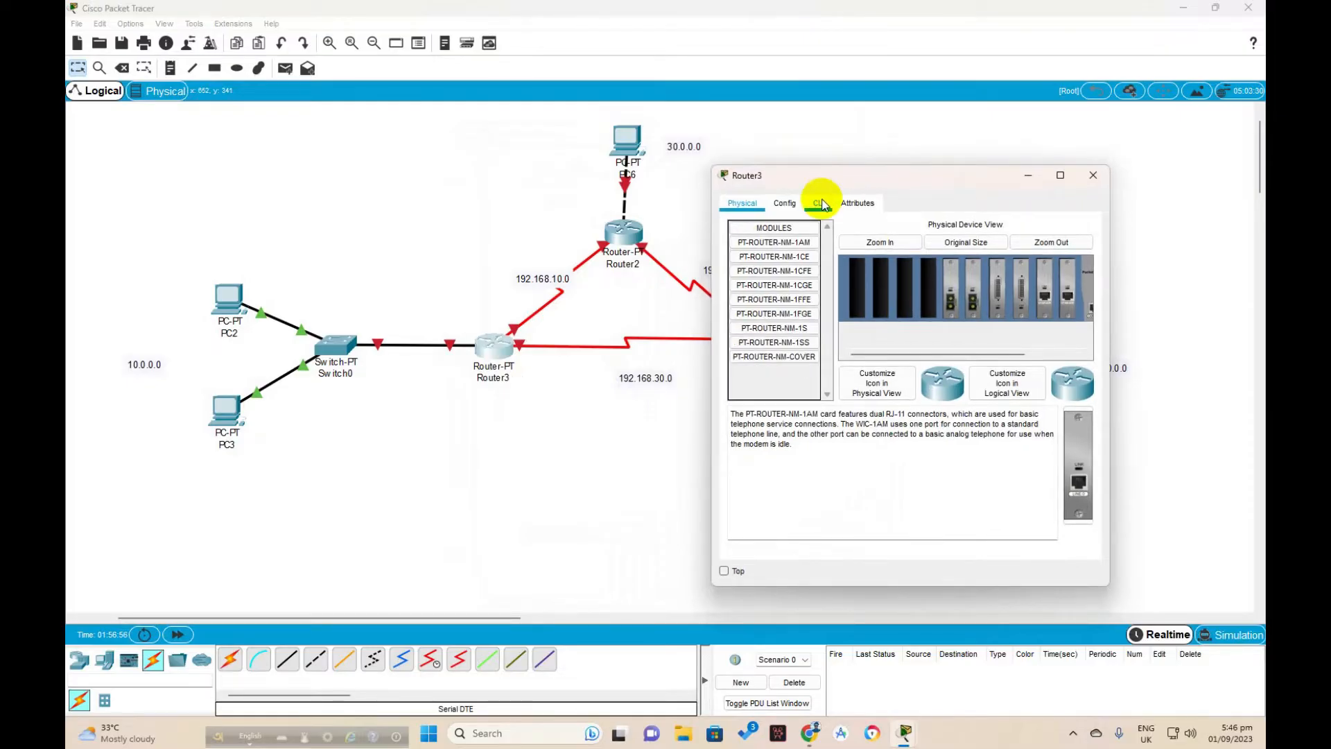
click(820, 203)
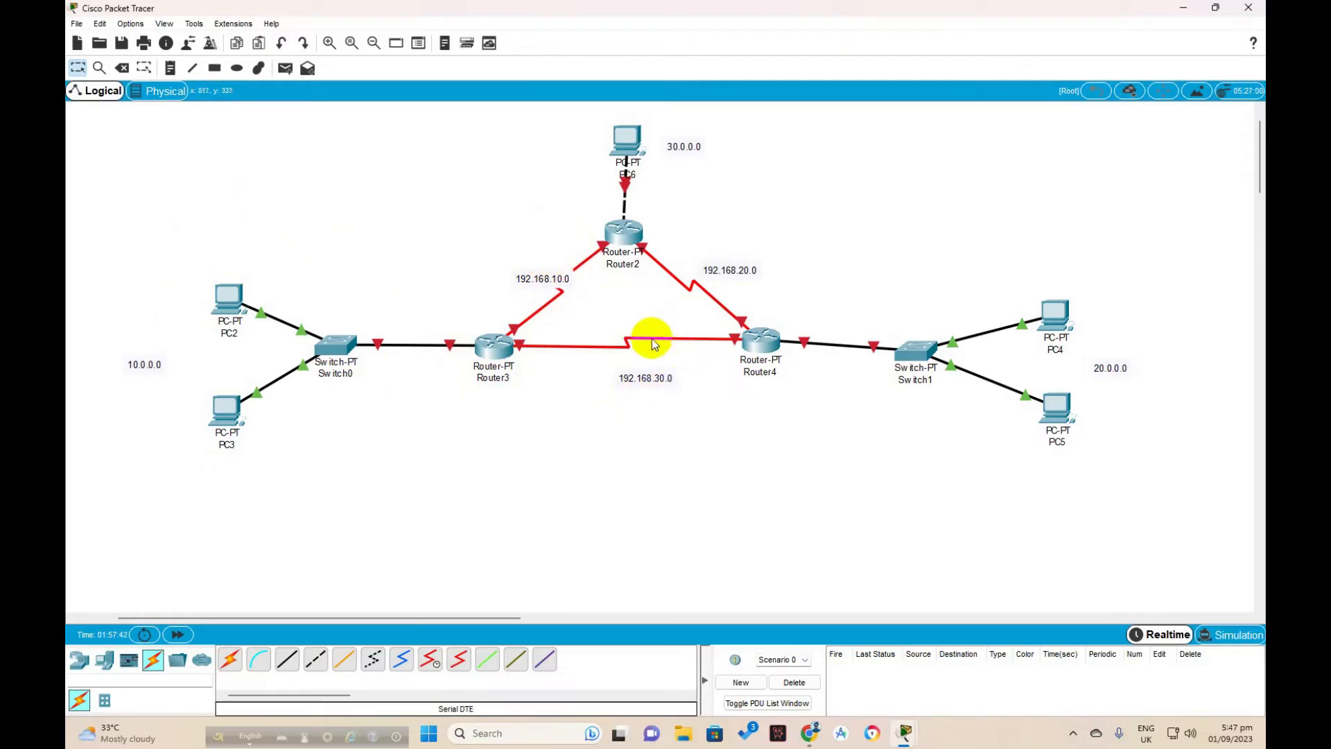
Configure Router3's FastEthernet0/0 with IP address 10.0.0.1 and subnet mask 255.0.0.0, and turn the port on.
click(480, 360)
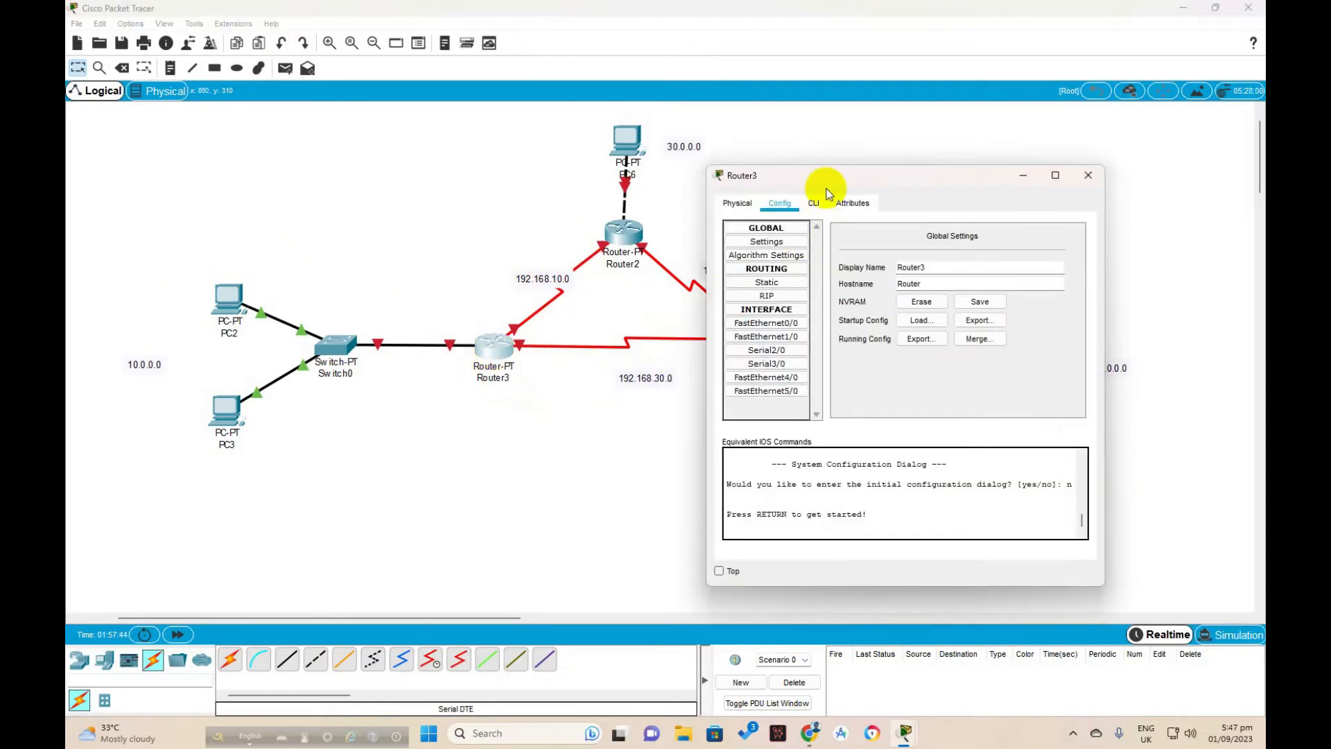
click(560, 436)
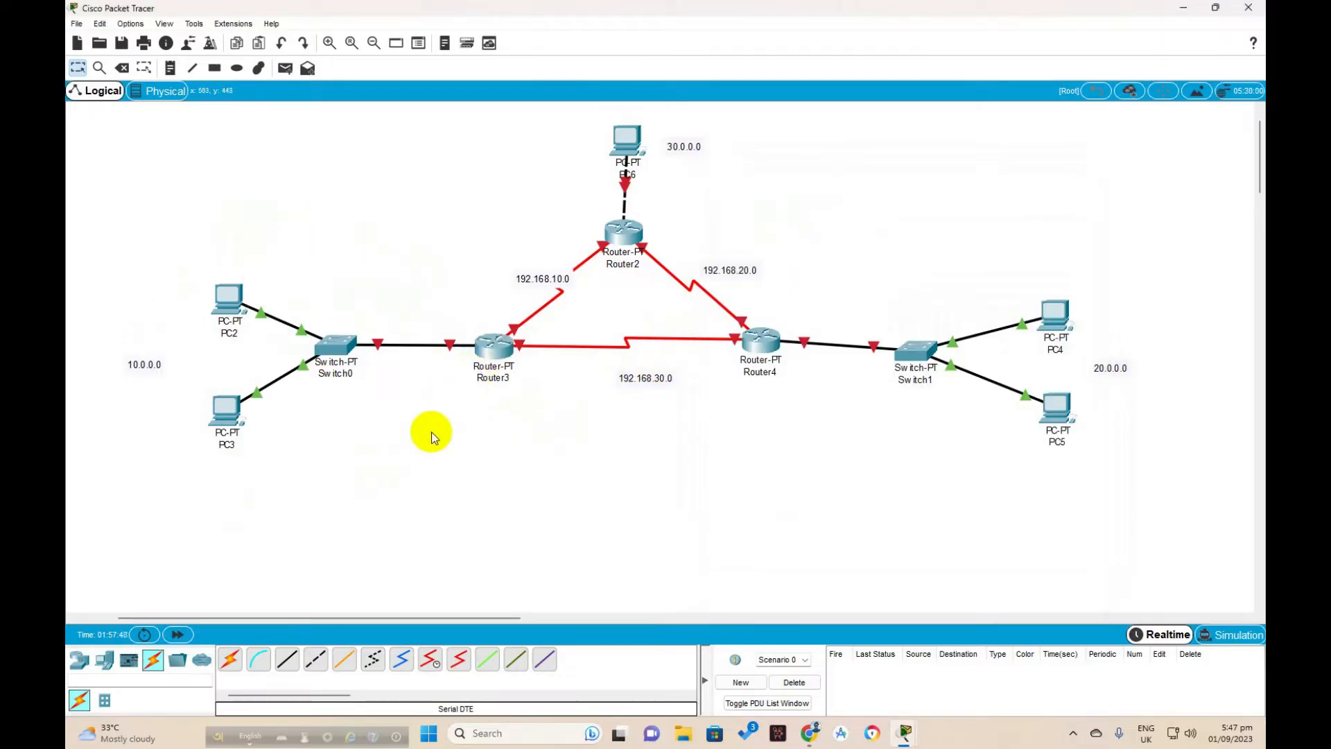
mouse_move(448, 349)
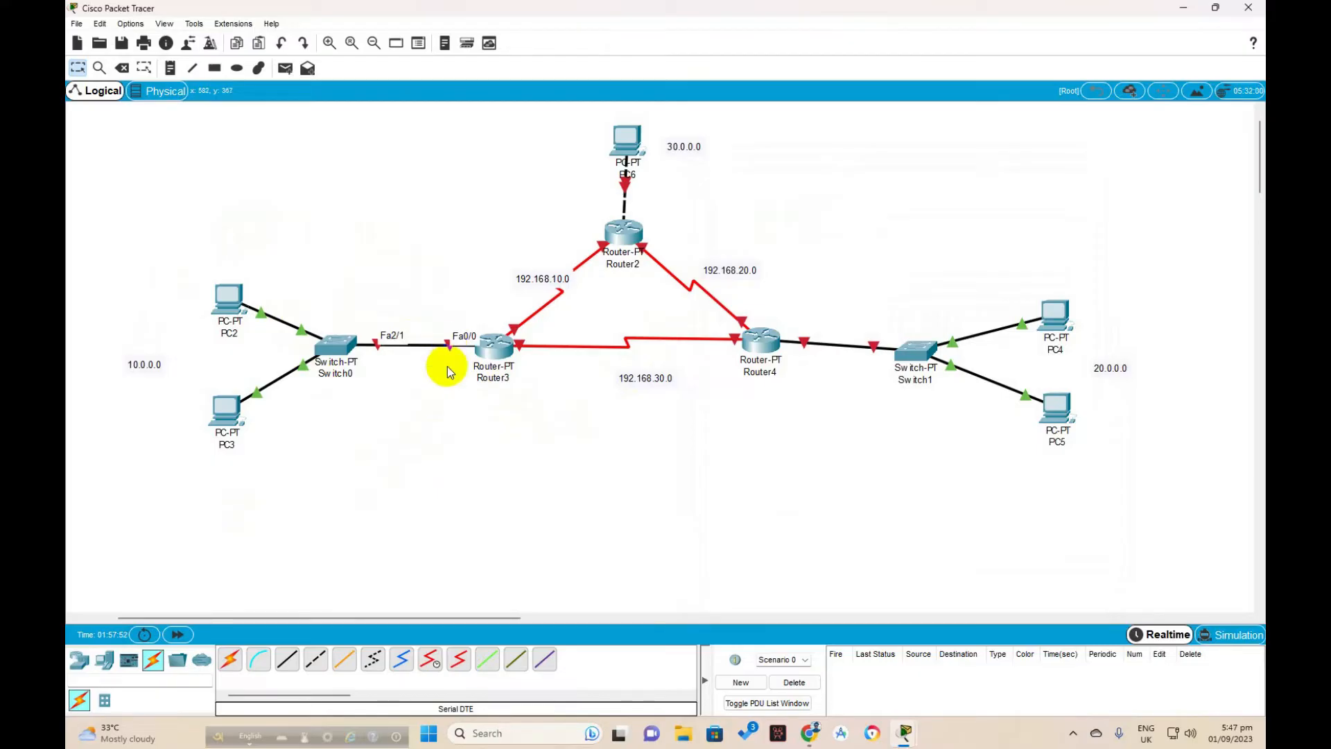
mouse_move(516, 332)
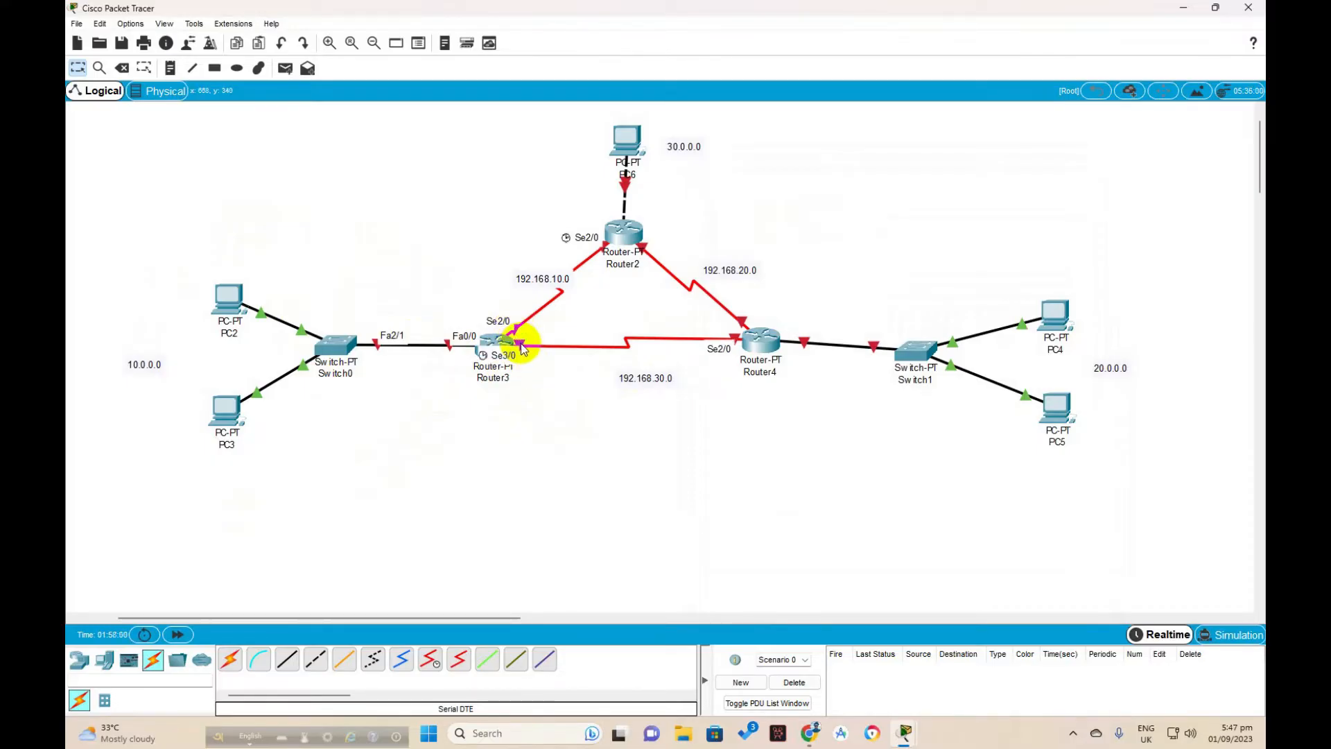
mouse_move(904, 732)
click(975, 650)
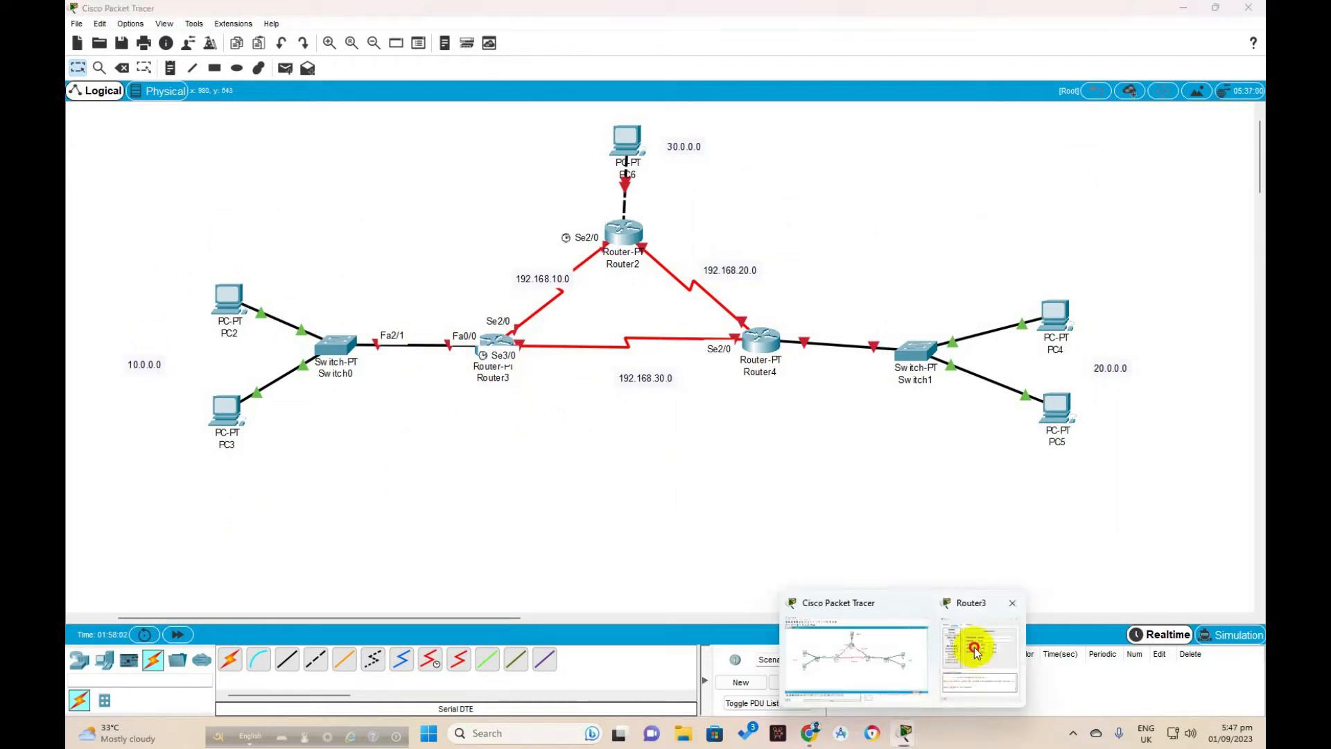
drag(829, 172, 787, 161)
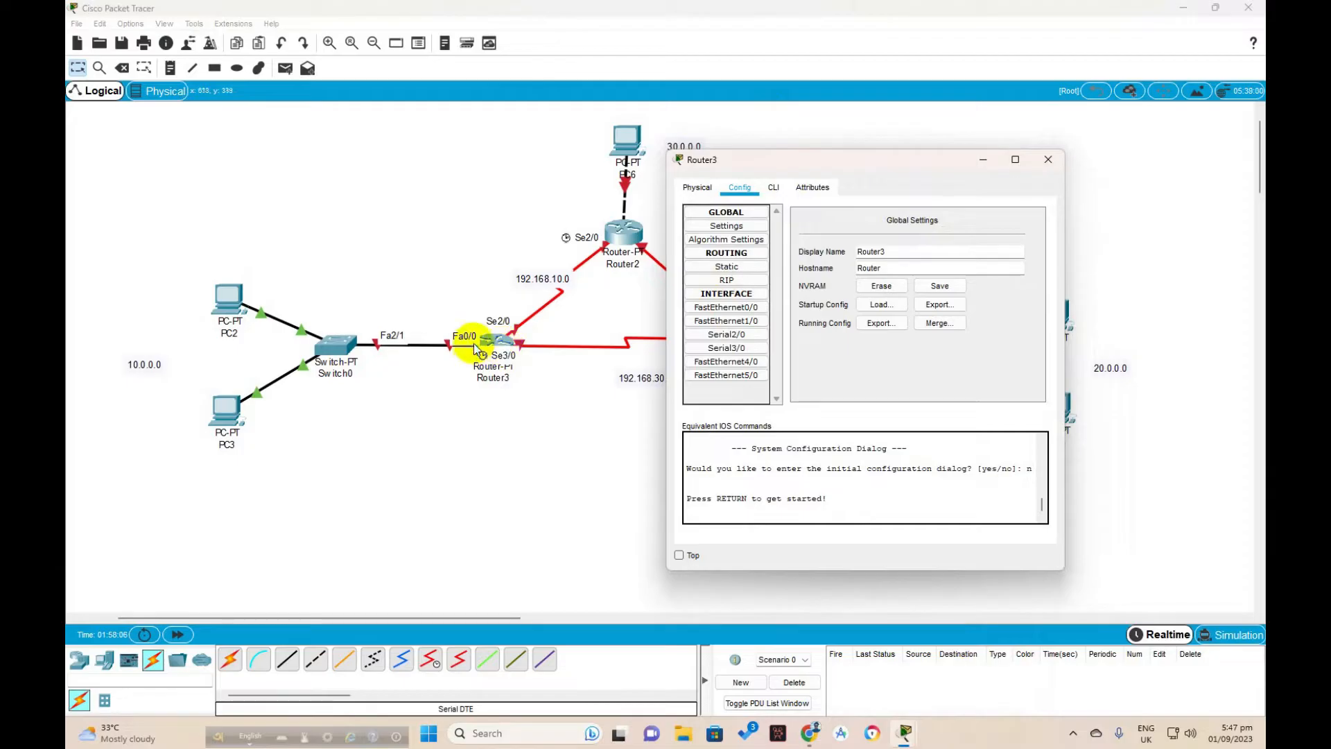
click(724, 309)
click(945, 298)
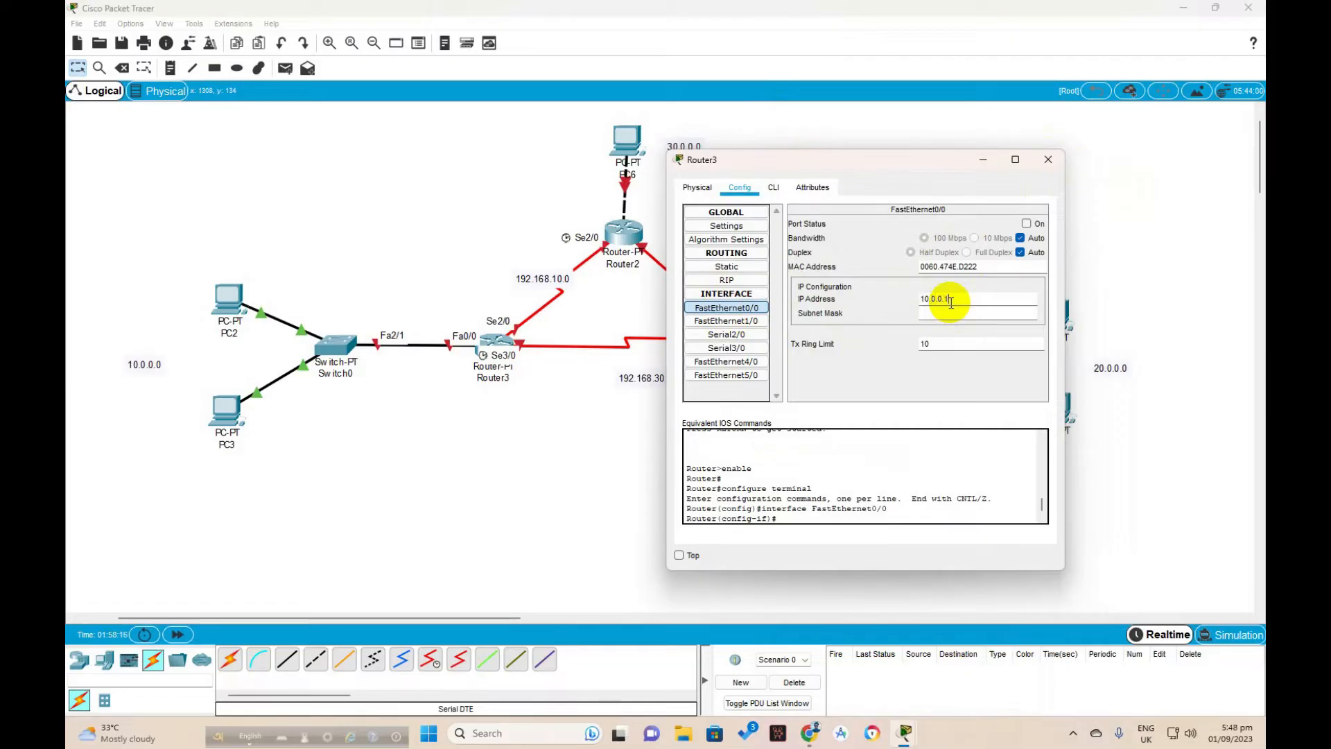
click(931, 313)
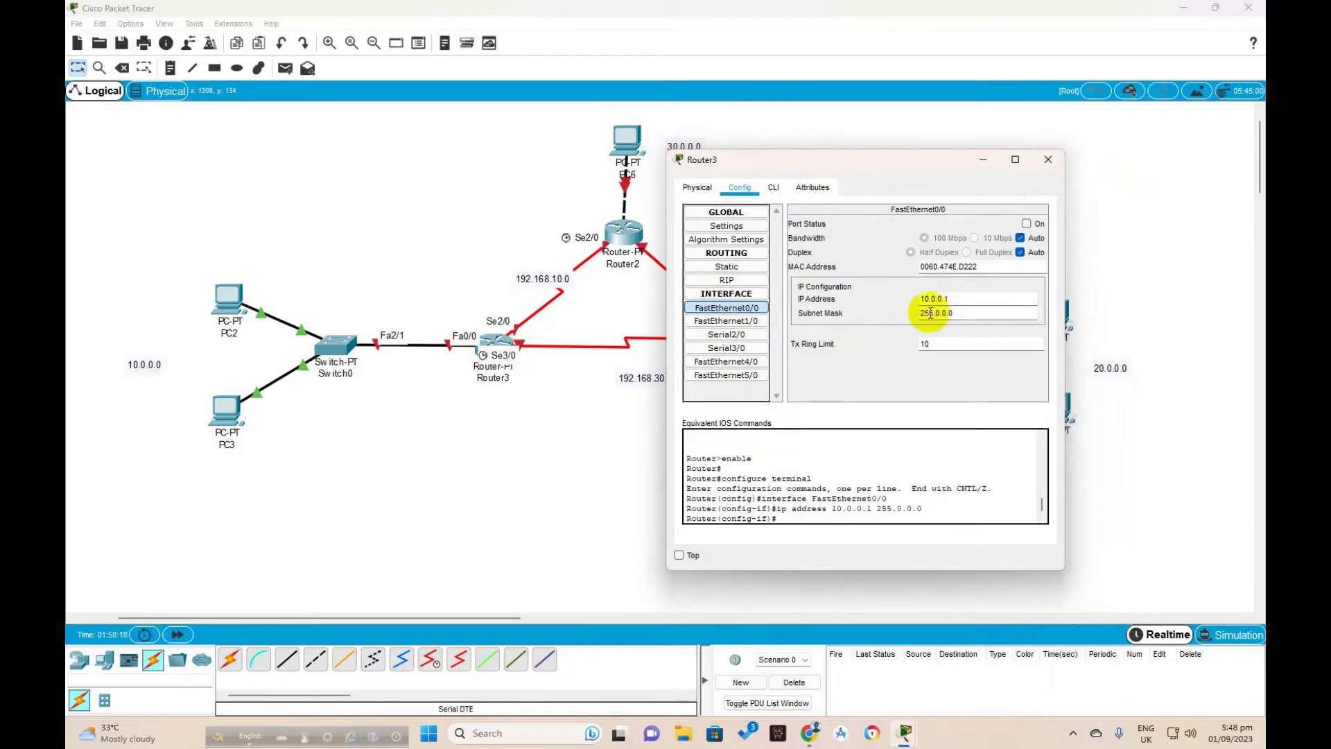
click(1027, 224)
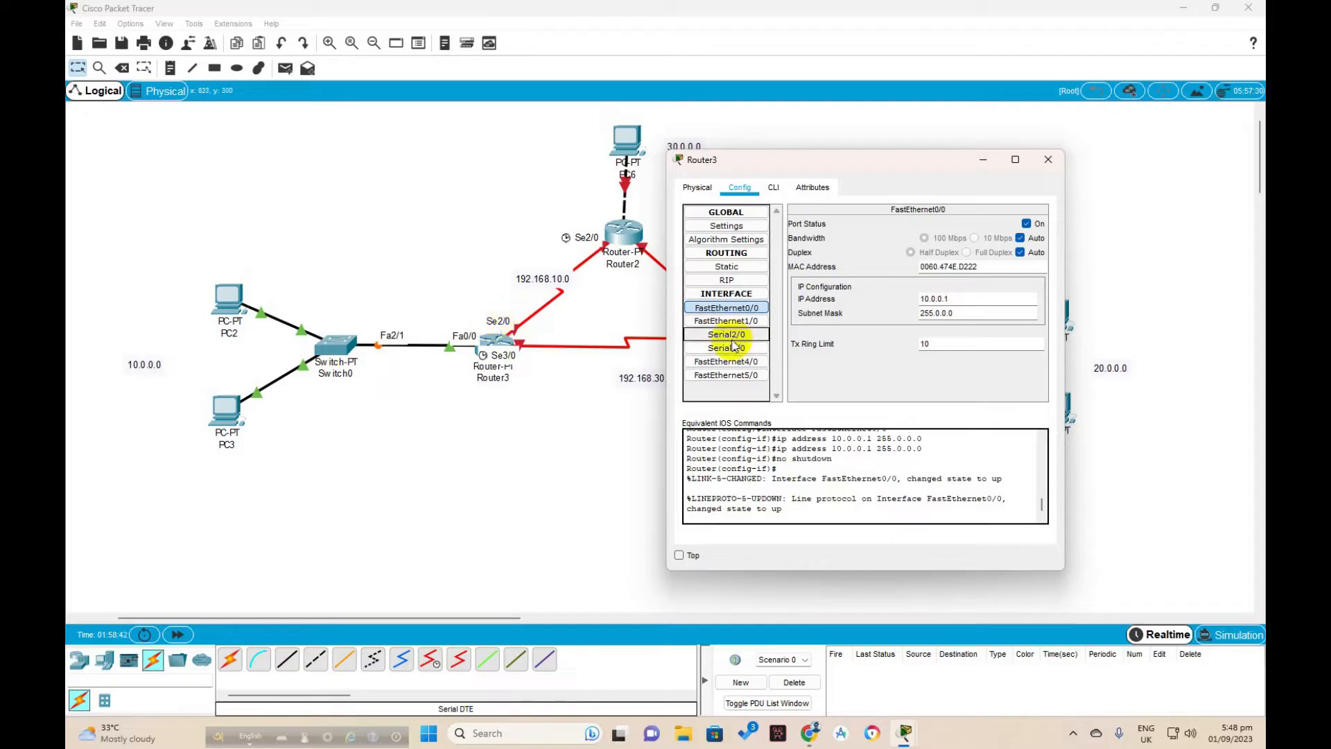
Assign Router3's Serial2/0 the IP address 192.168.10.1 with subnet mask 255.255.255.0.
click(698, 337)
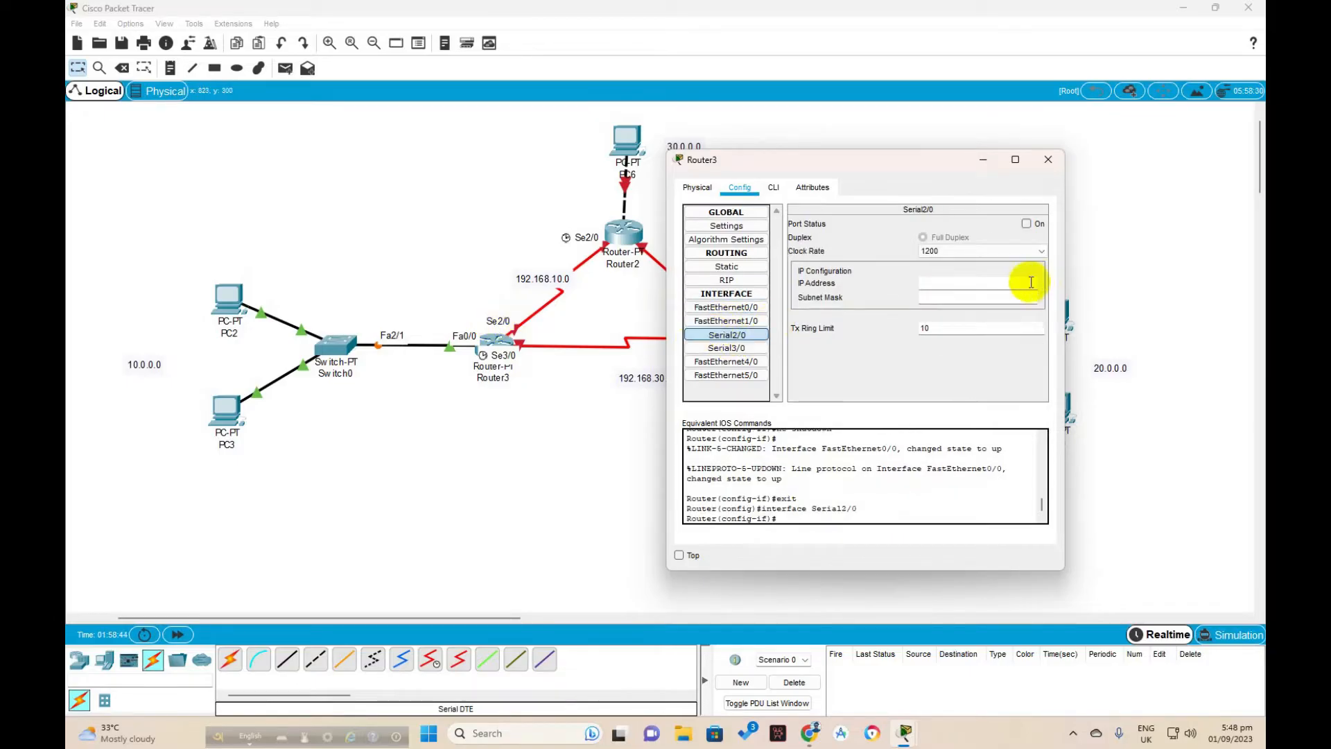
click(968, 285)
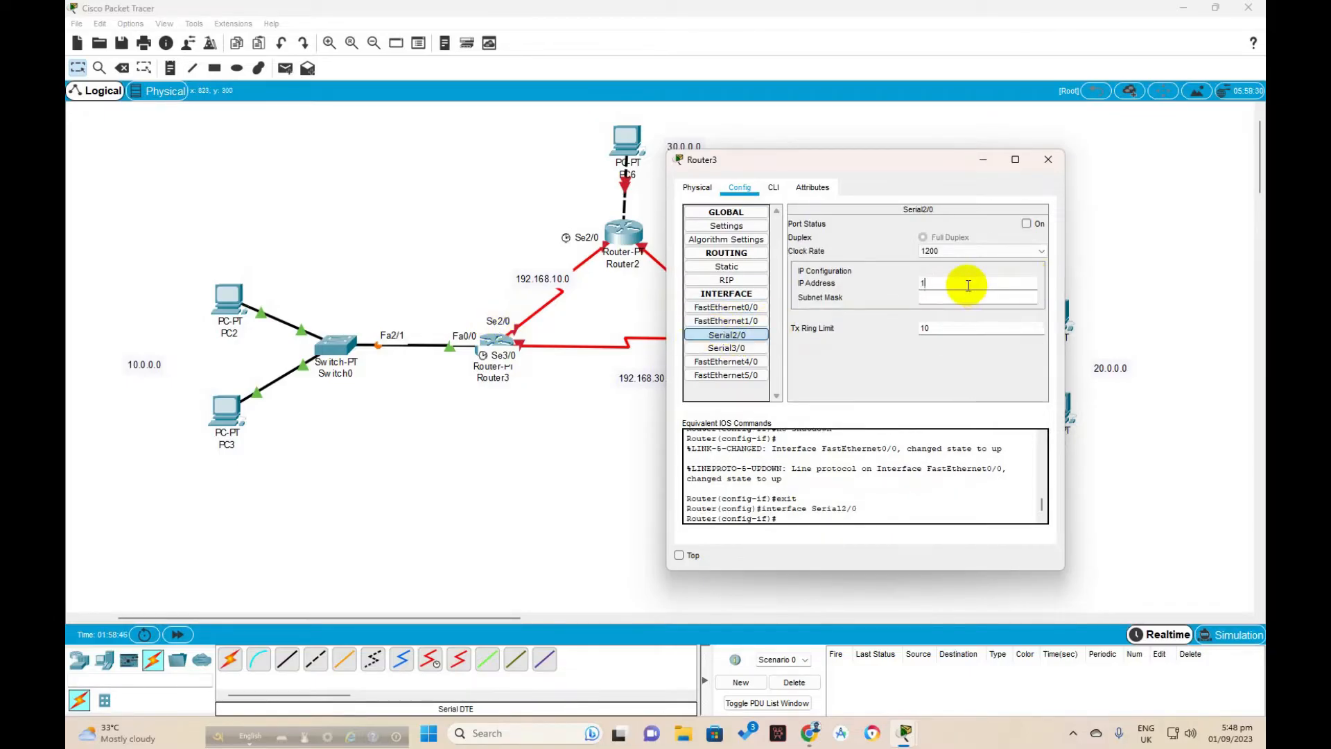
text(192.168.10.1)
click(940, 297)
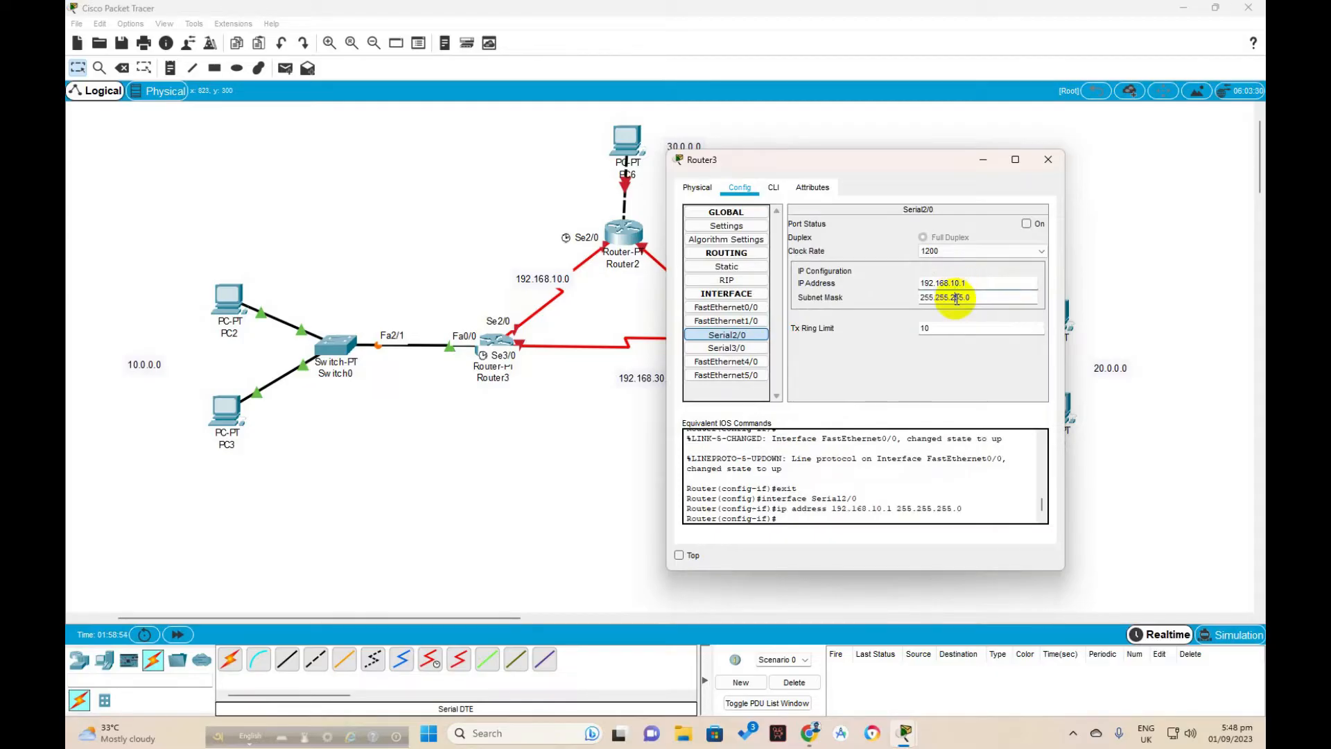
Turn on Router3's Serial2/0, enable its Serial3/0 with IP address 192.168.30.1 and subnet mask 255.255.255.0, and close Router3.
click(1027, 224)
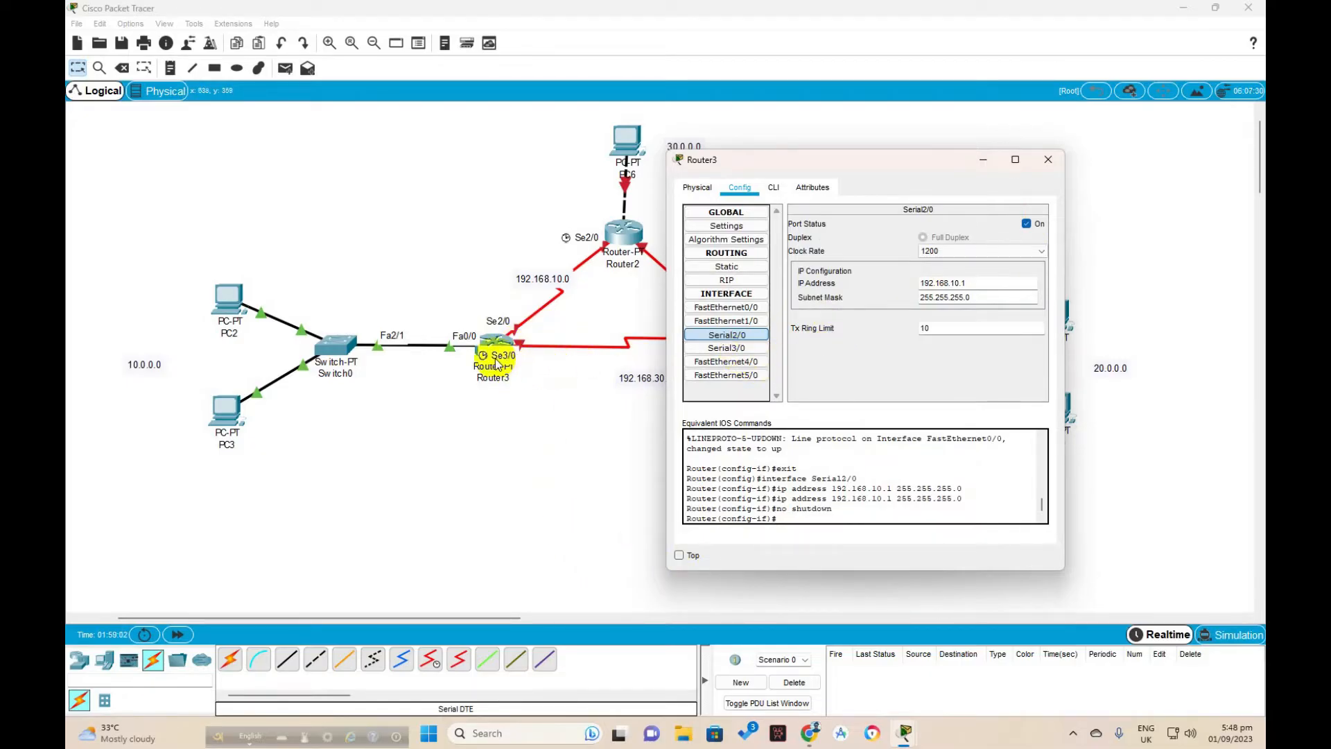
click(727, 348)
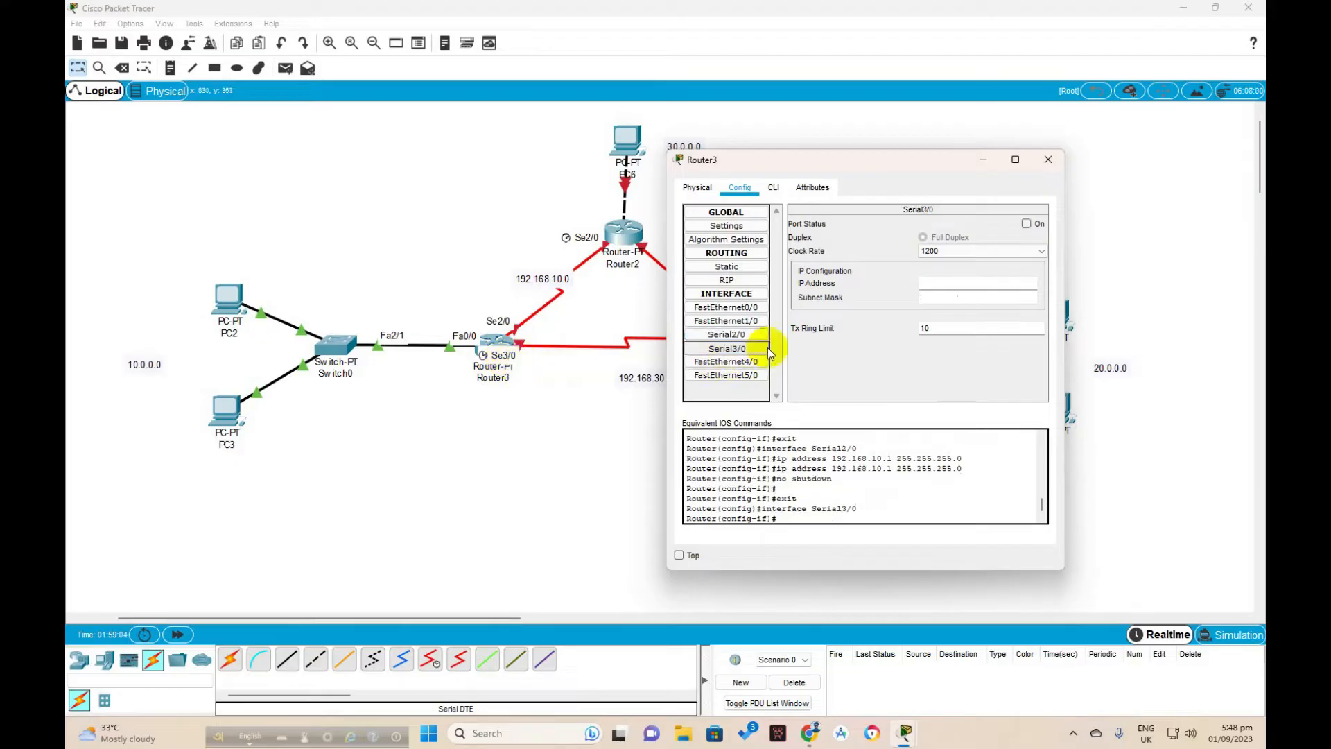
click(979, 282)
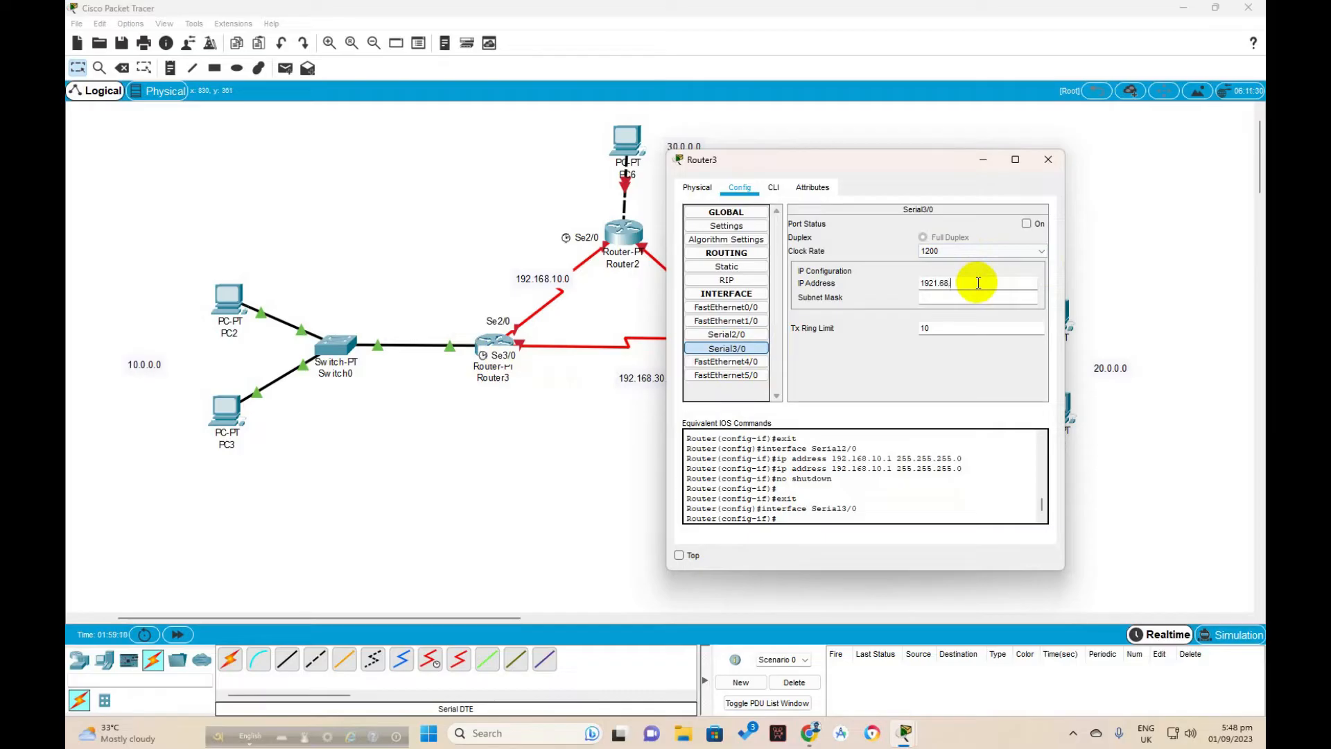
key(BackSpace)
key(BackSpace)
key(BackSpace)
key(BackSpace)
key(BackSpace)
drag(894, 158, 955, 156)
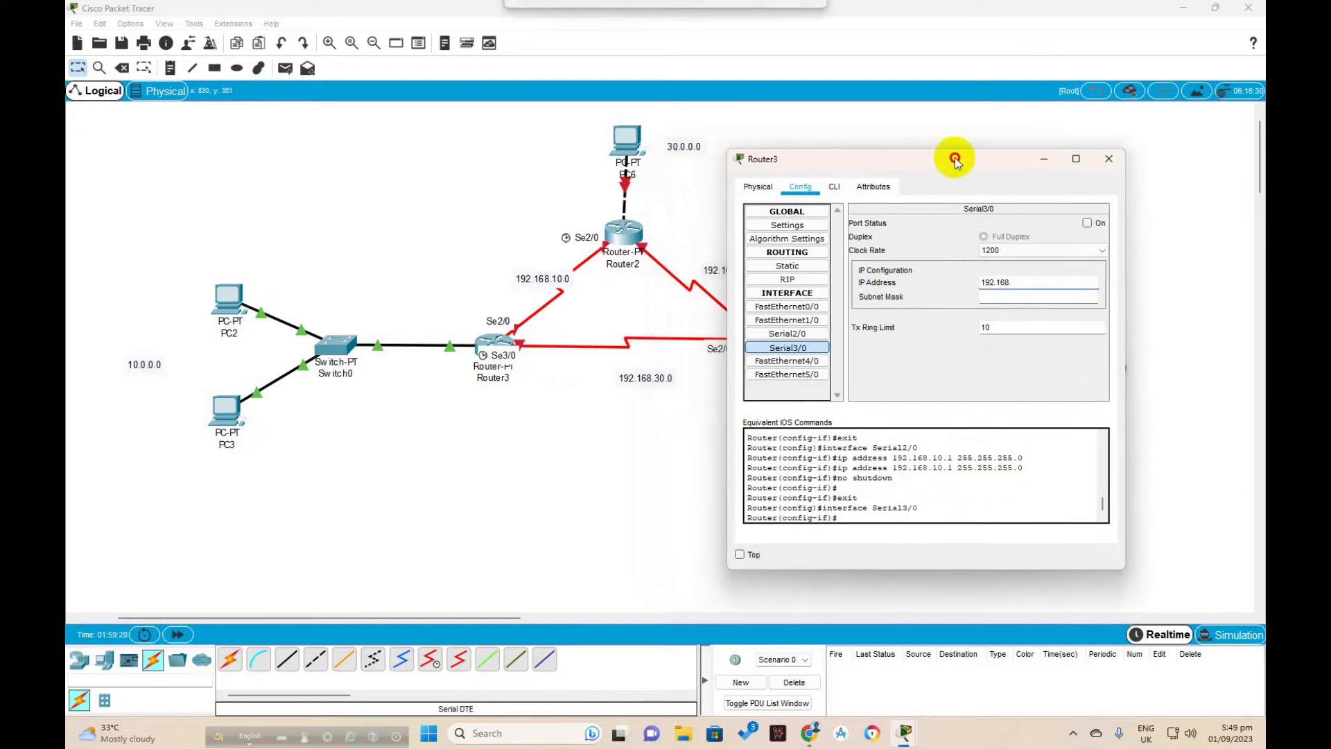
text(30.1)
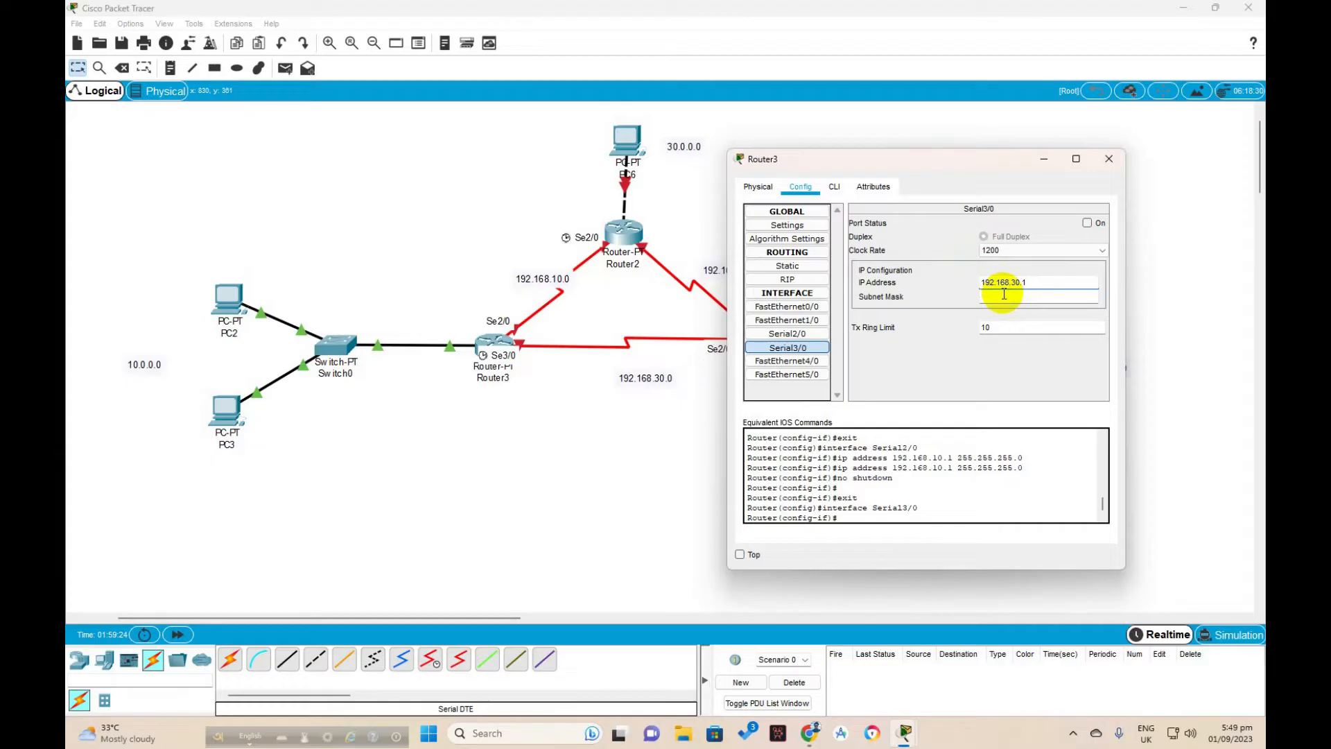
click(1061, 297)
click(1087, 222)
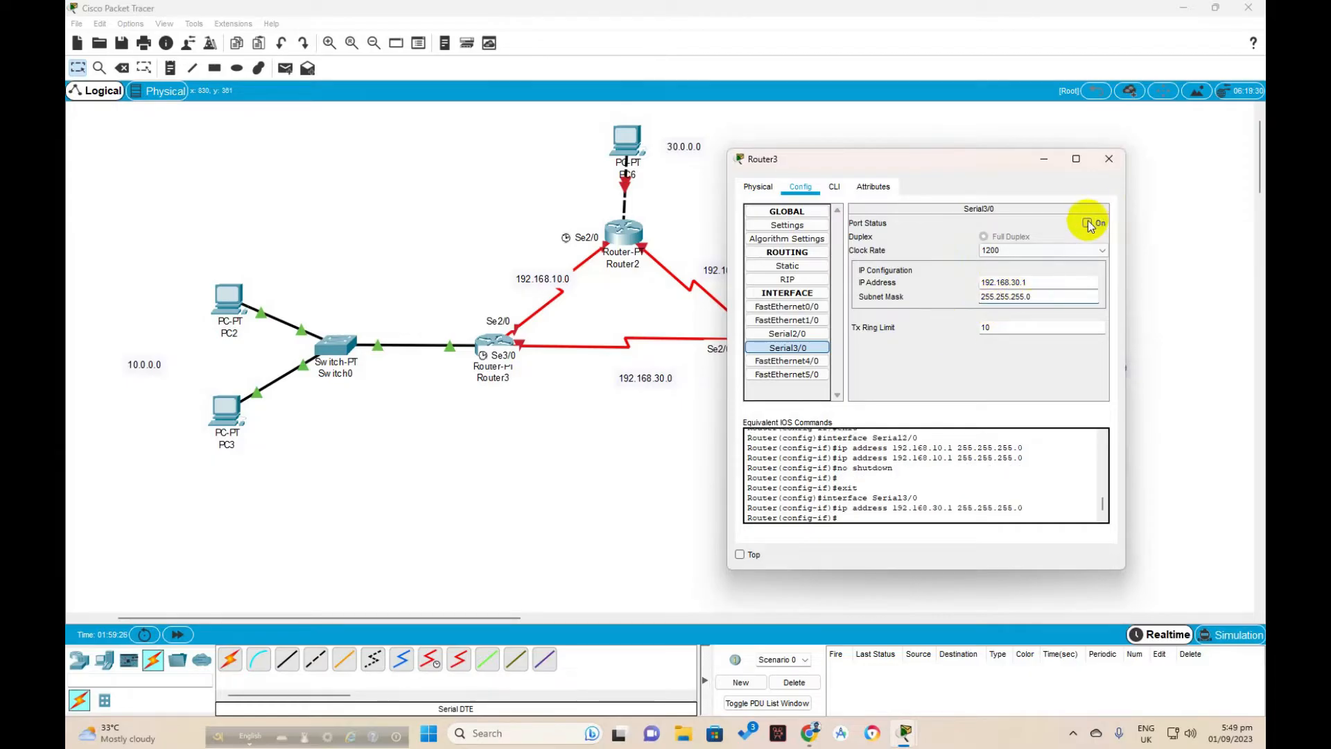
click(1107, 161)
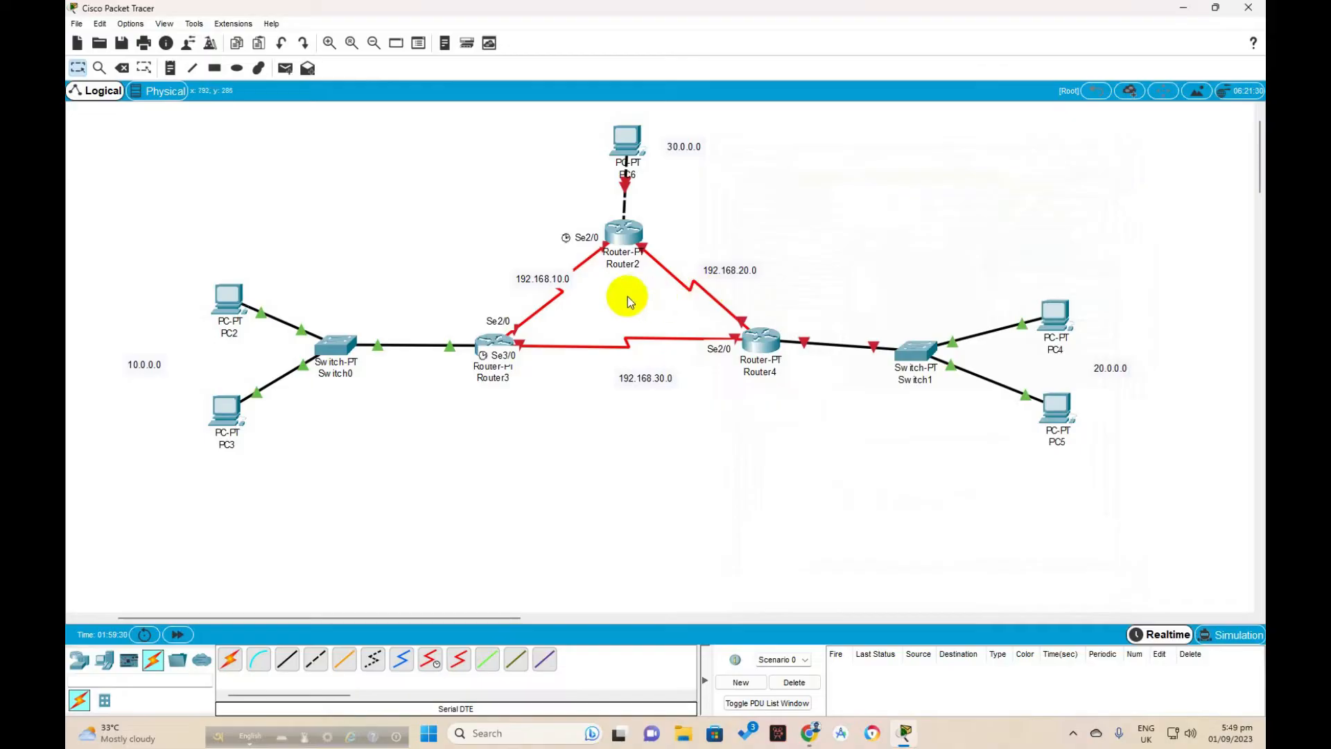
Open Router2's configuration settings and move PC6 slightly higher above Router2 in the topology.
click(628, 232)
drag(615, 149, 846, 185)
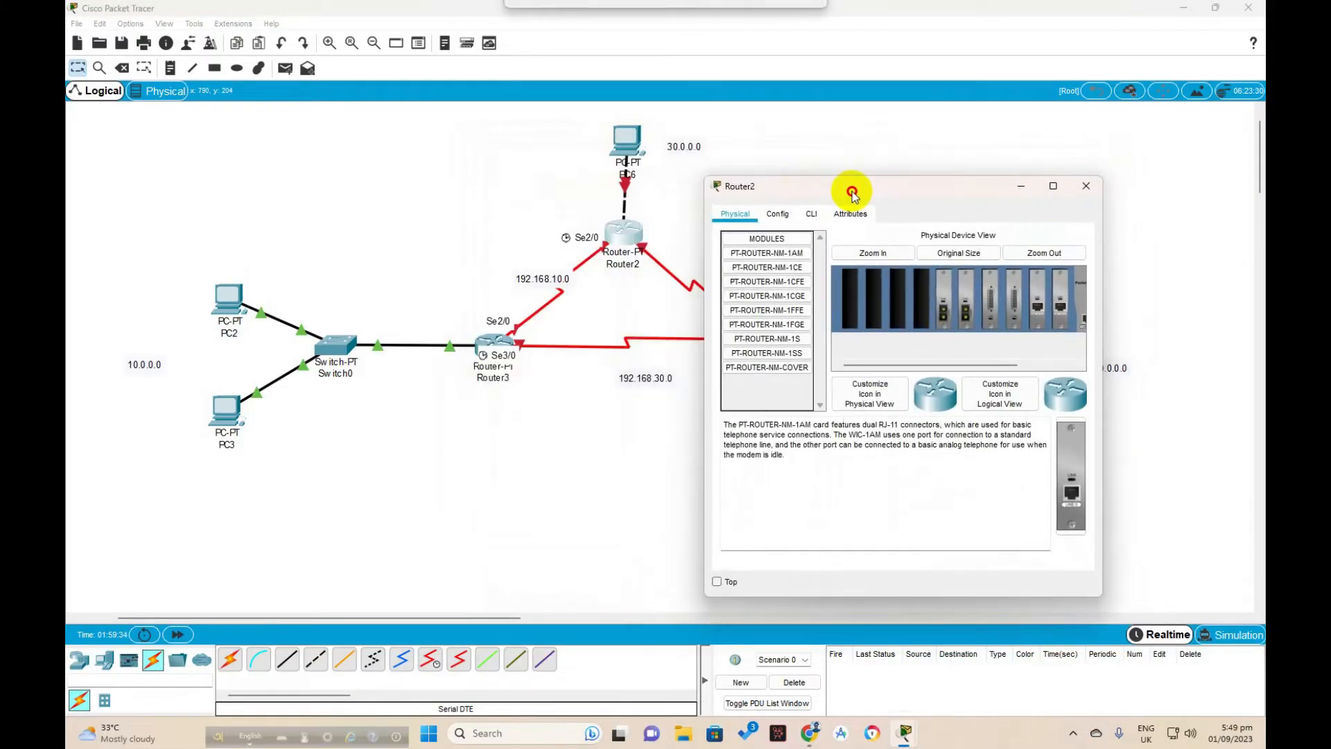
click(771, 217)
click(626, 465)
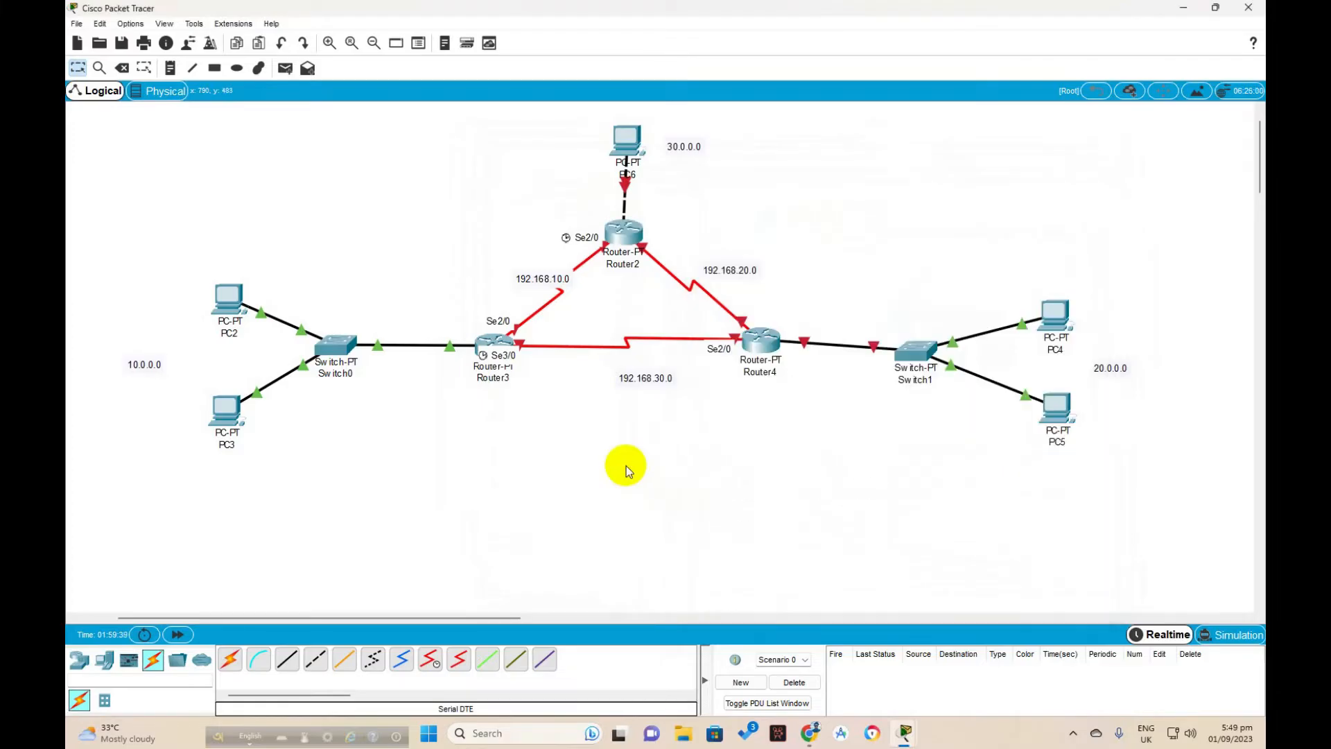
drag(628, 135, 621, 119)
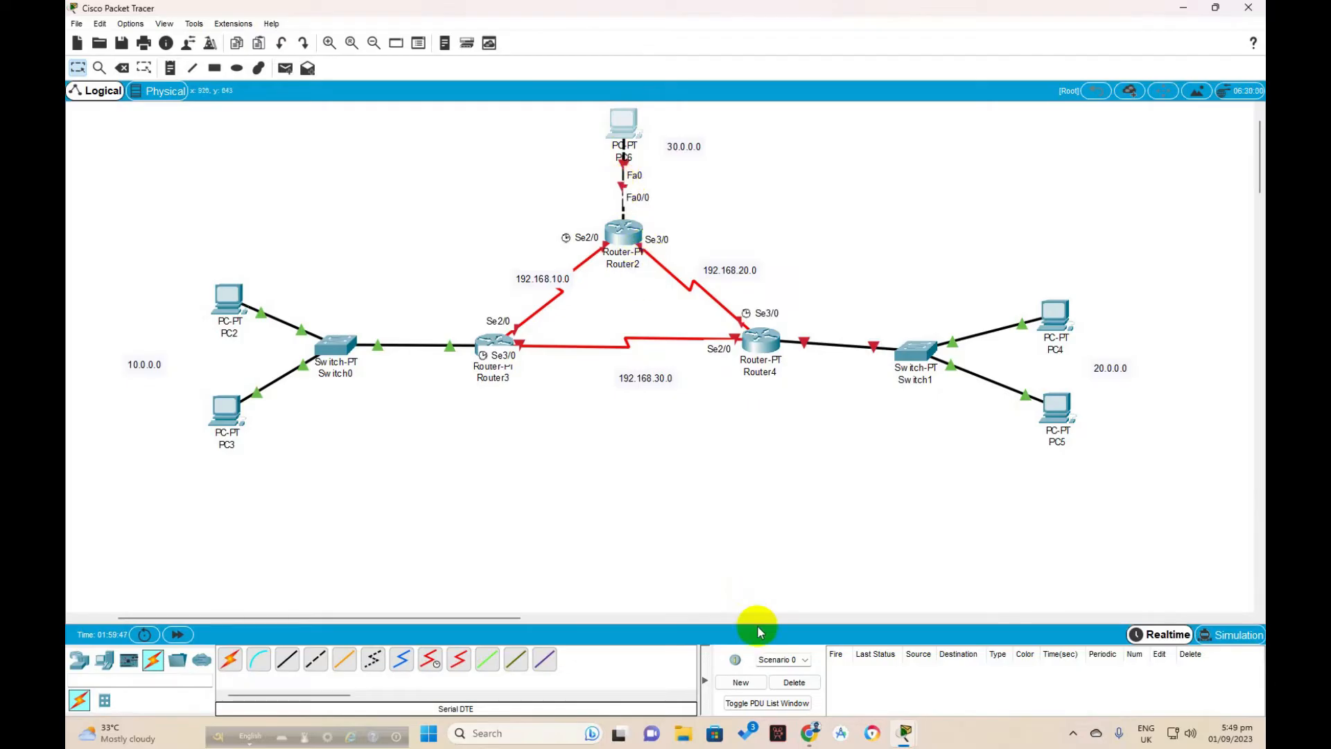
Configure Router2's FastEthernet0/0 with IP address 30.0.0.1 and subnet mask 255.0.0.0, and turn the port on.
mouse_move(903, 734)
click(971, 652)
drag(787, 185, 802, 133)
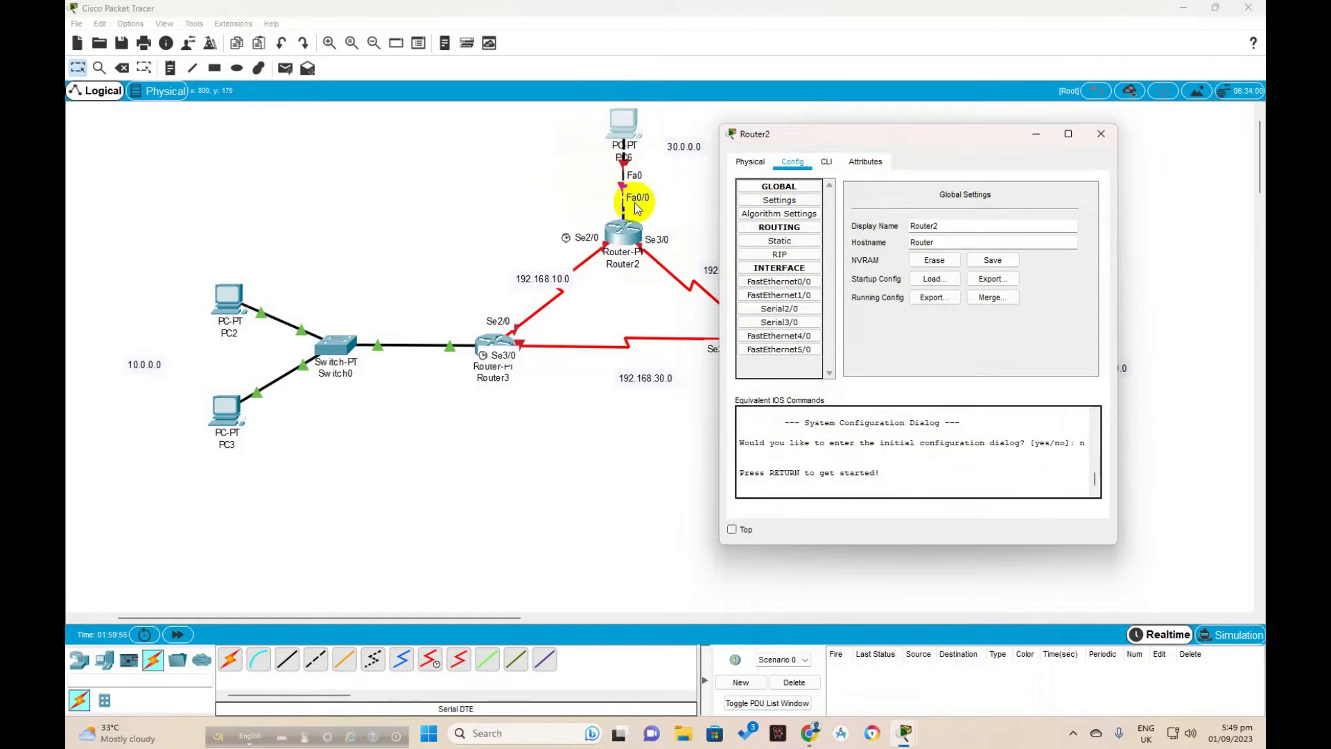
click(781, 281)
click(997, 275)
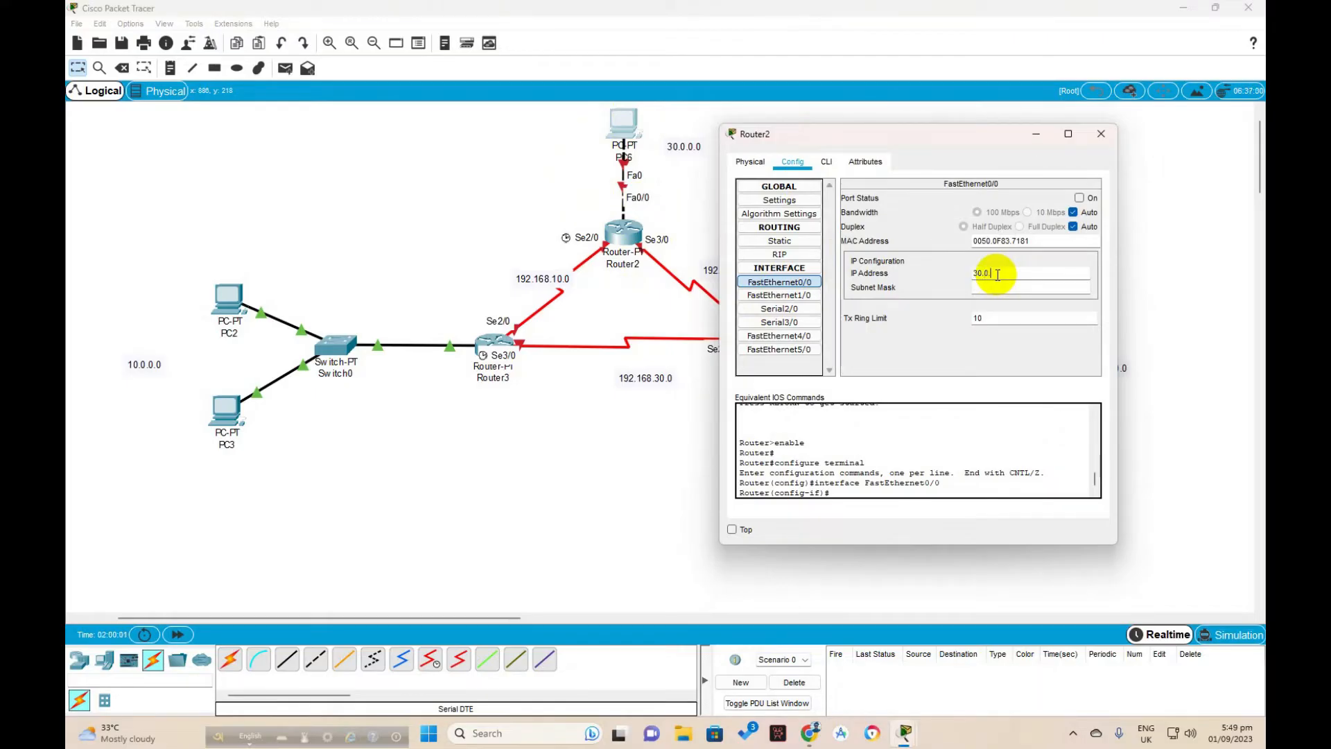
text(30.0.0.1)
click(990, 287)
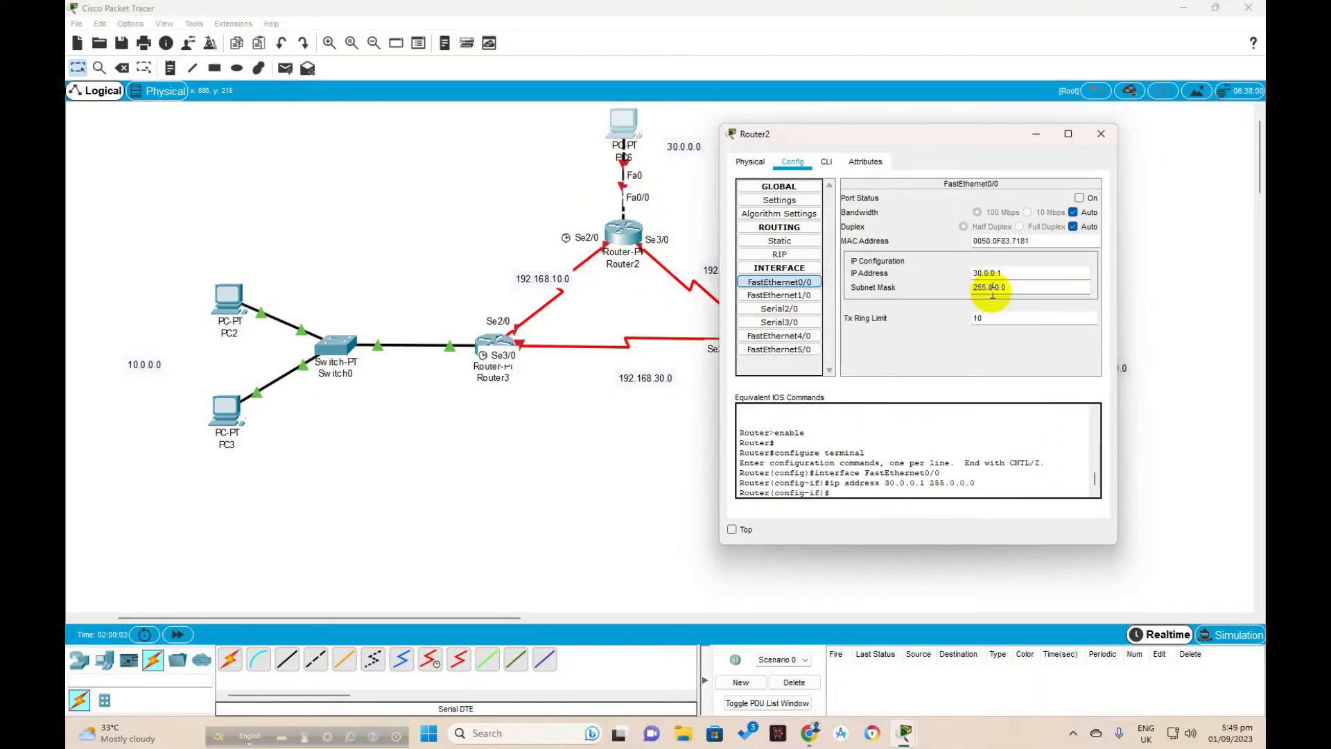
click(1080, 199)
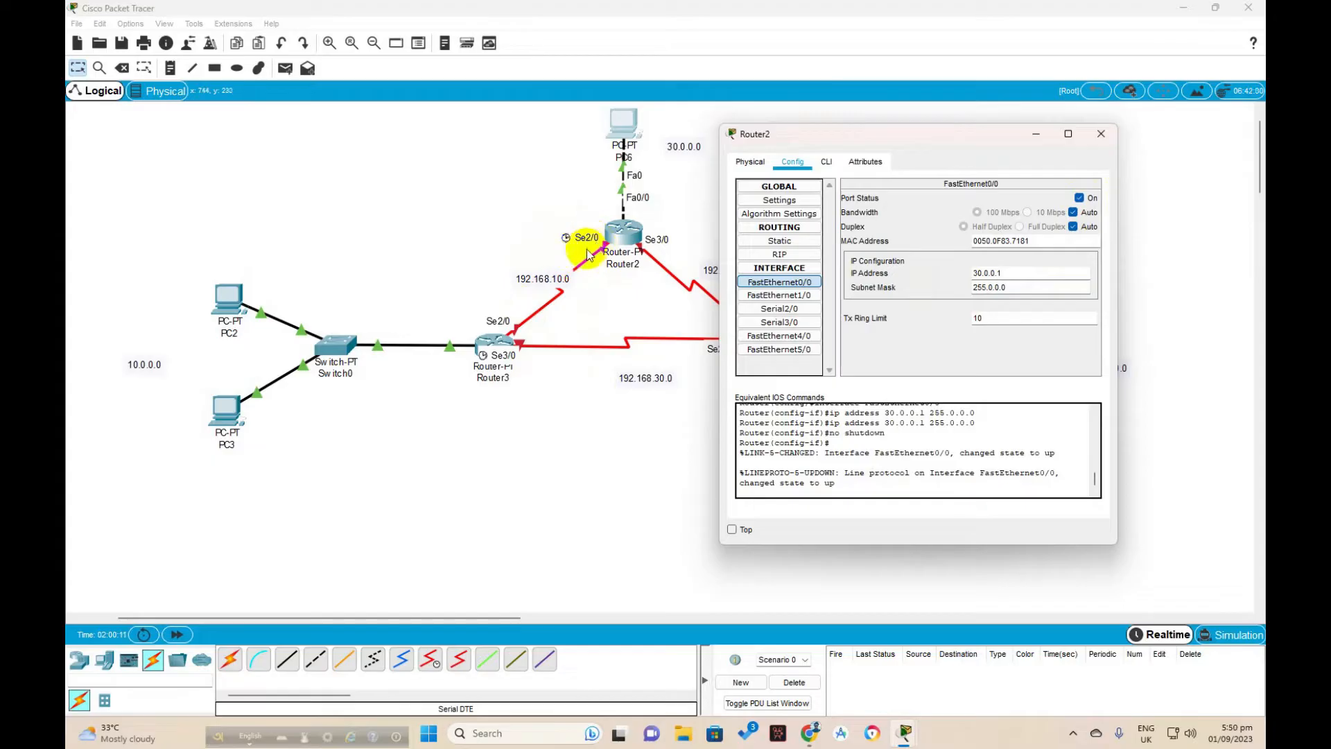
Enable Router2's Serial2/0 with IP address 192.168.10.2 and subnet mask 255.255.255.0, and close its configuration.
click(779, 308)
click(1036, 263)
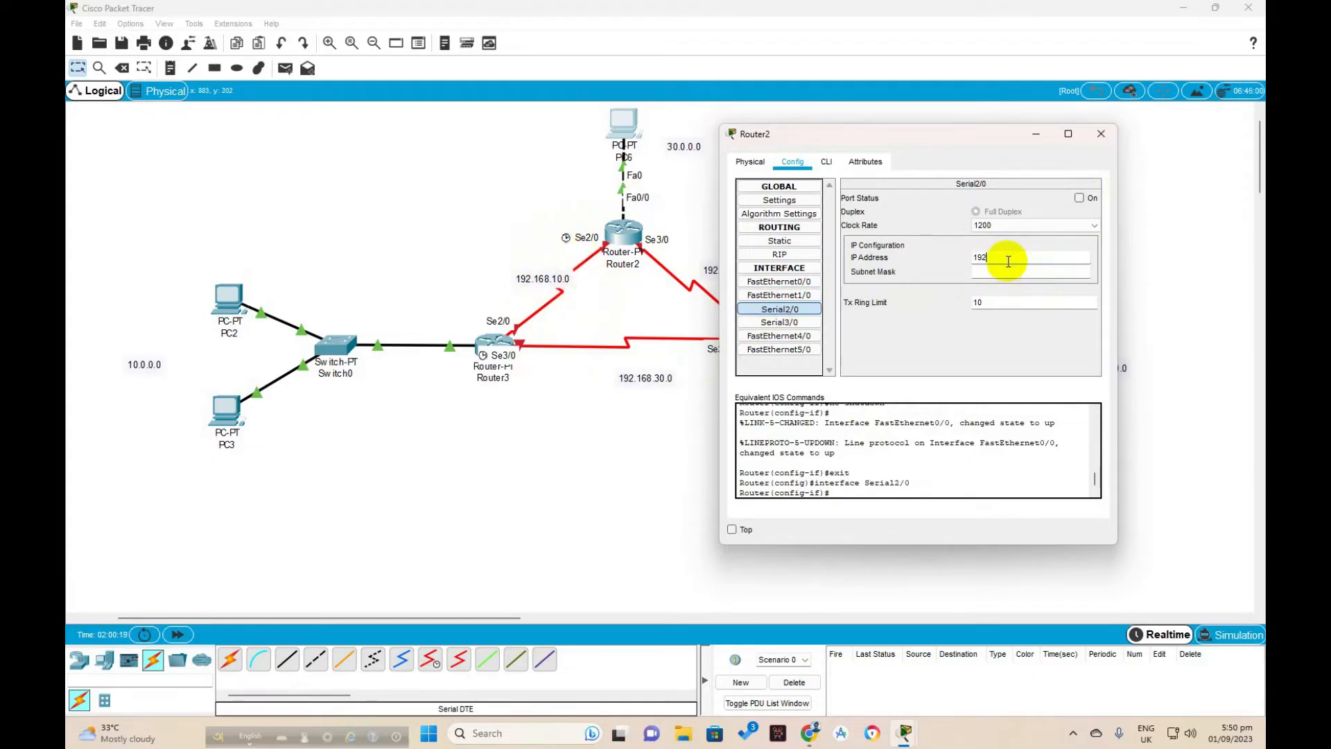
text(192.168.10.2)
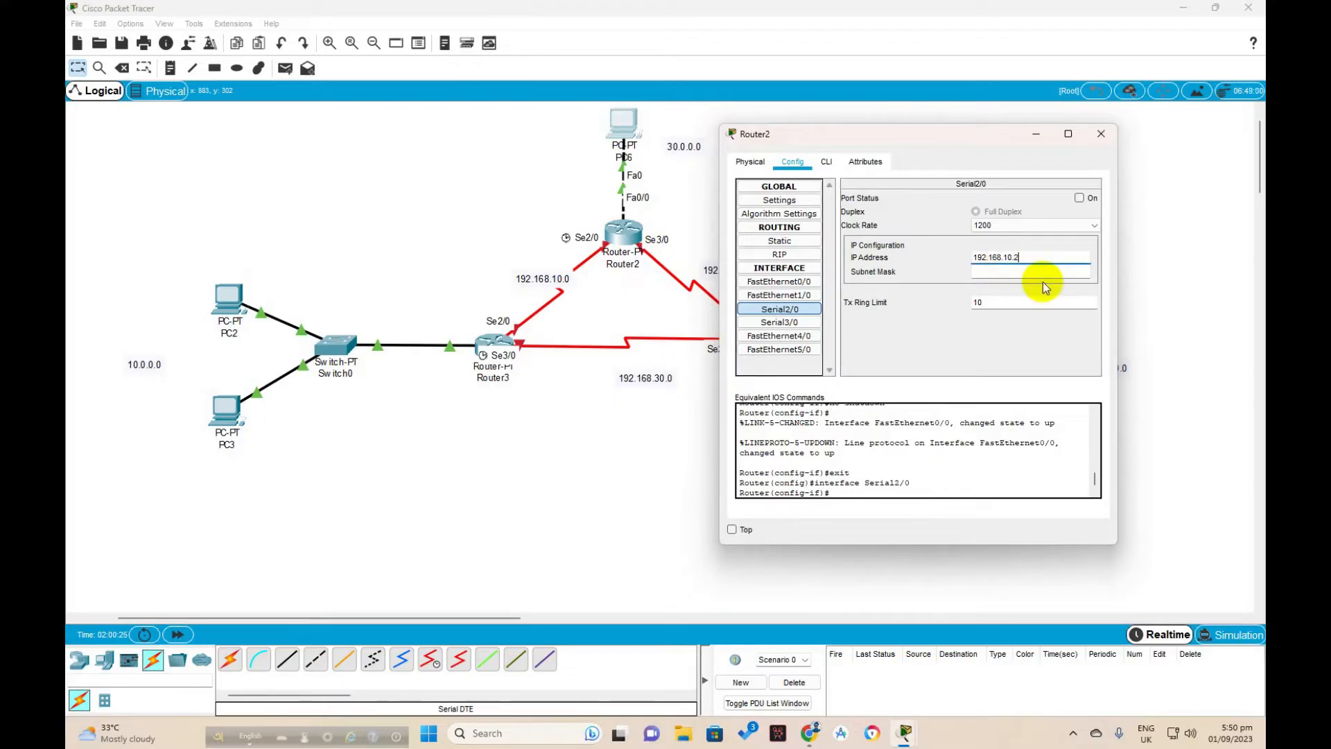
click(1004, 271)
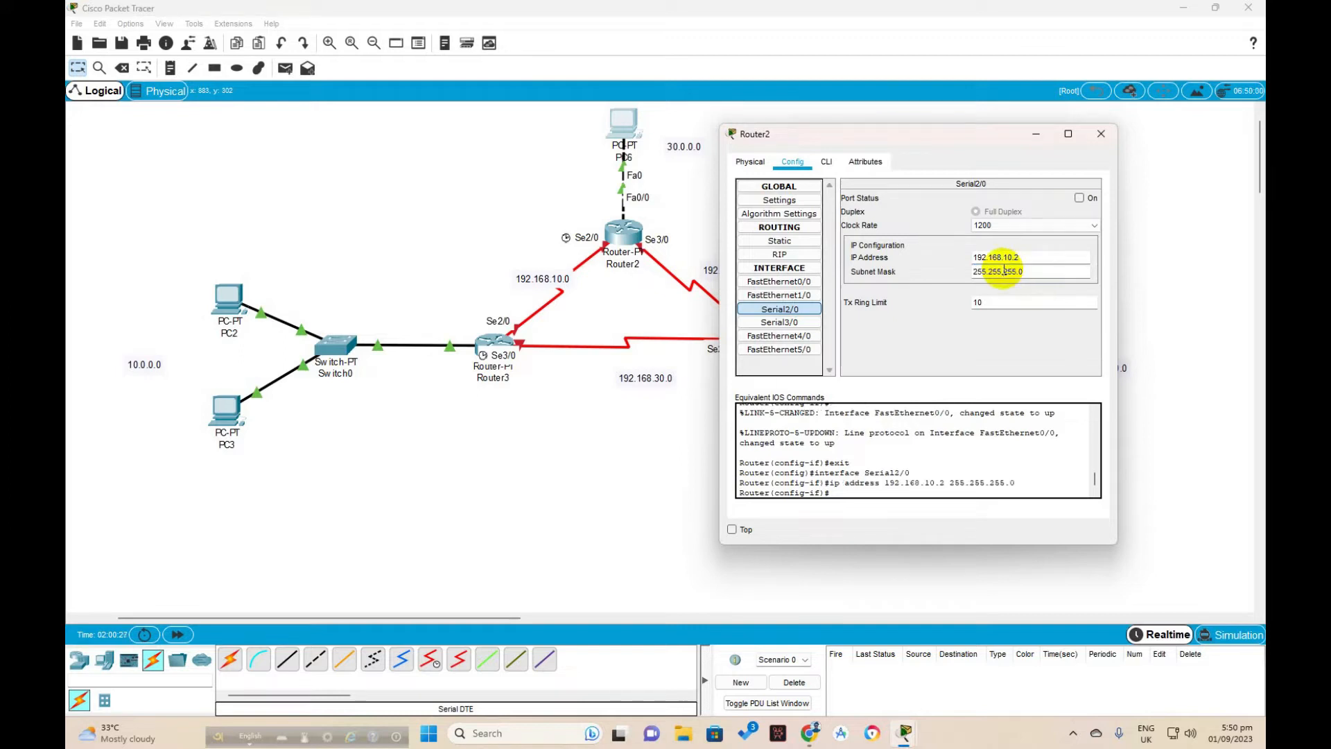
click(1079, 198)
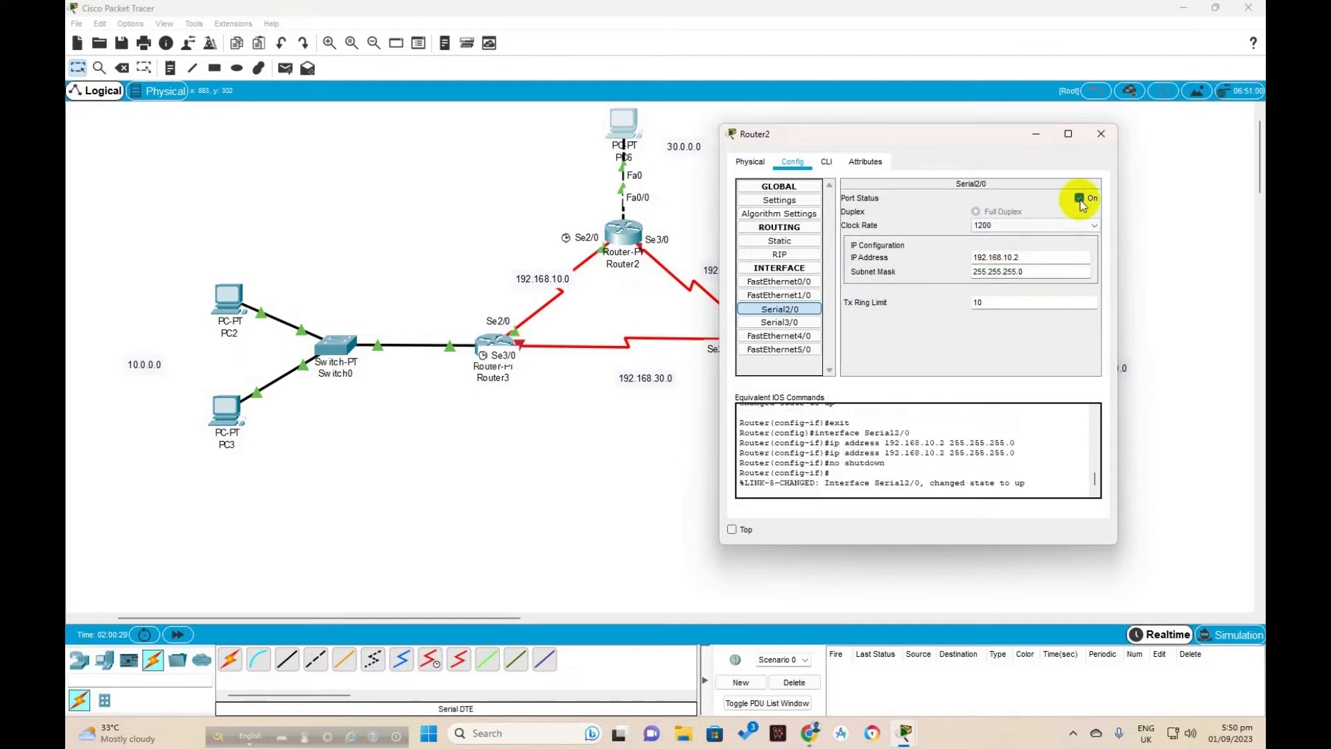
click(1101, 134)
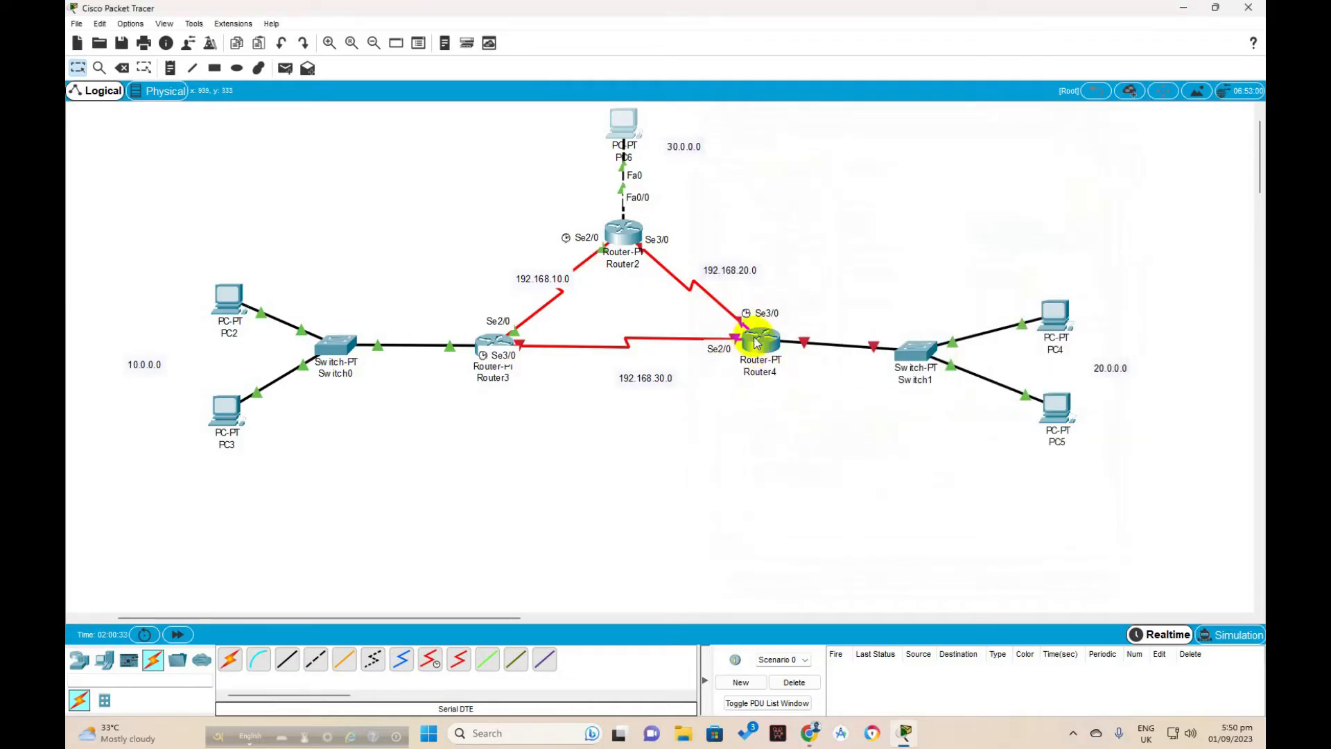
Configure Router4's FastEthernet0/0 with IP address 20.0.0.1 and subnet mask 255.0.0.0, and turn the port on.
click(757, 342)
drag(703, 153, 480, 190)
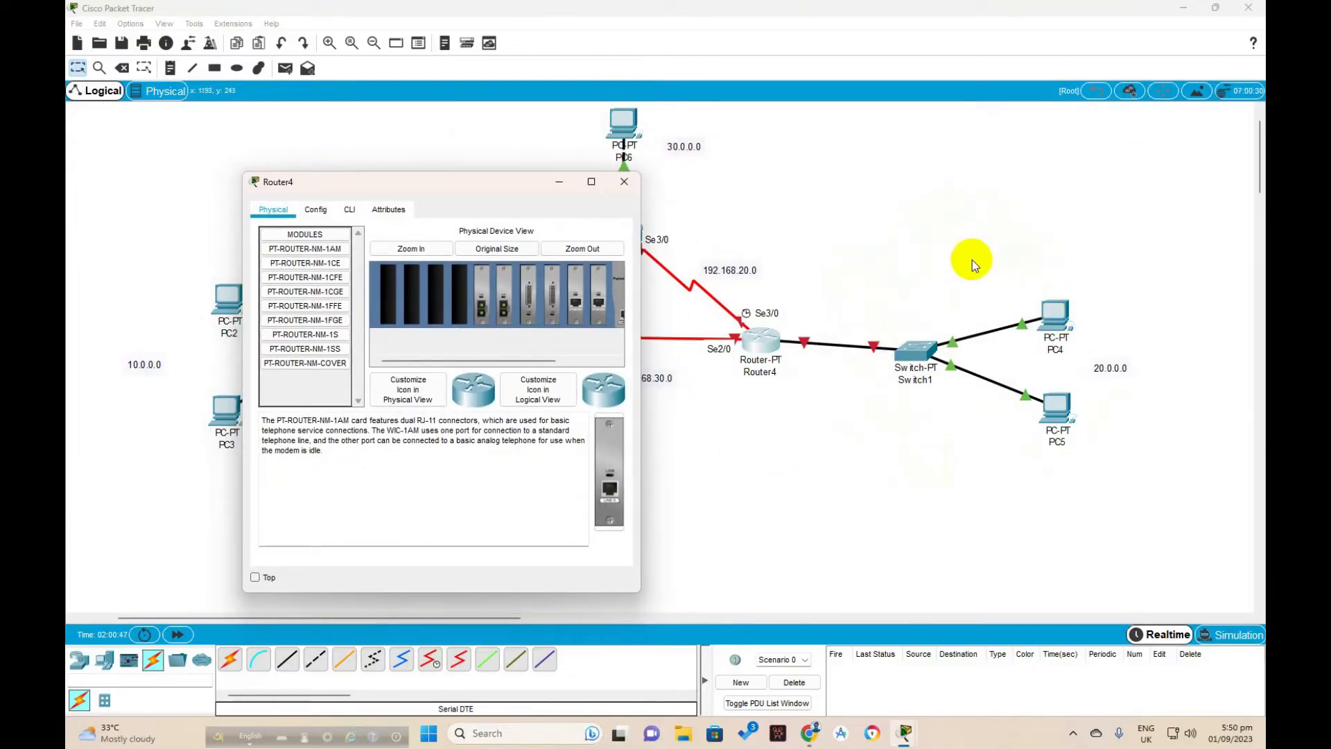
click(832, 396)
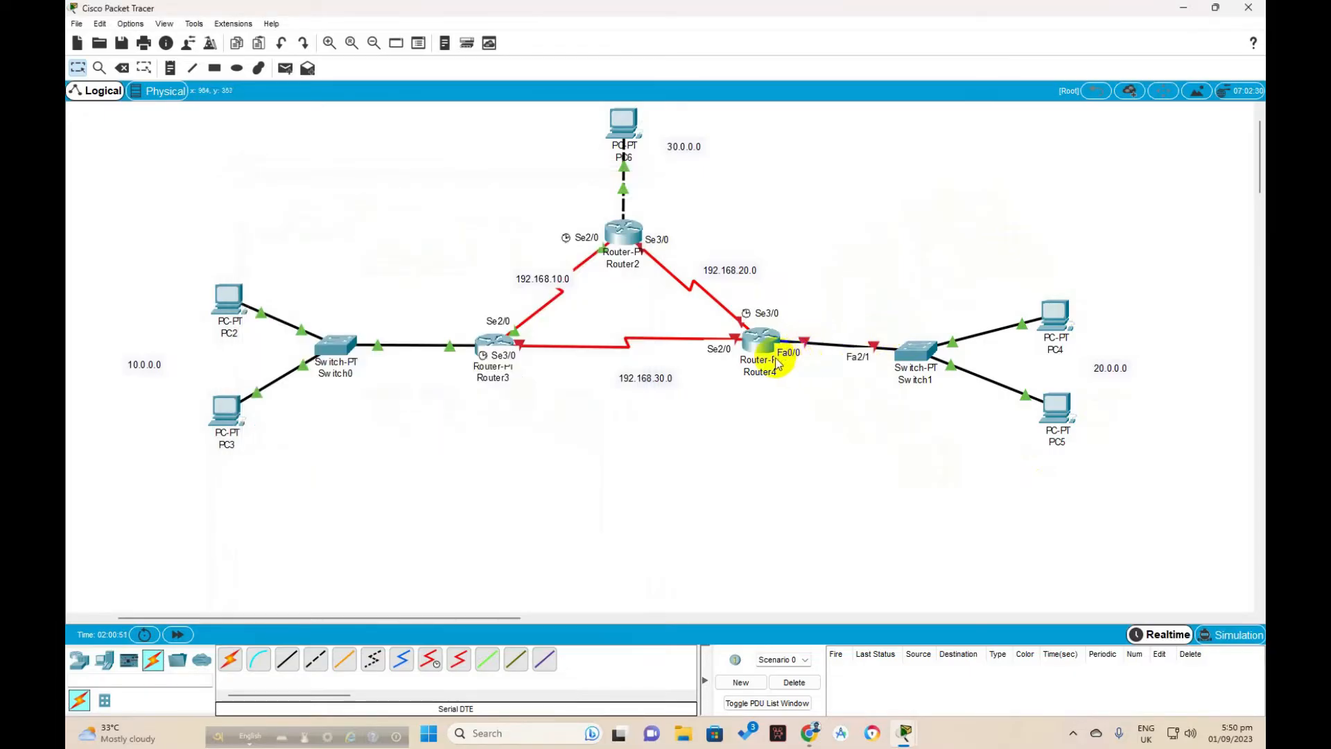
mouse_move(904, 728)
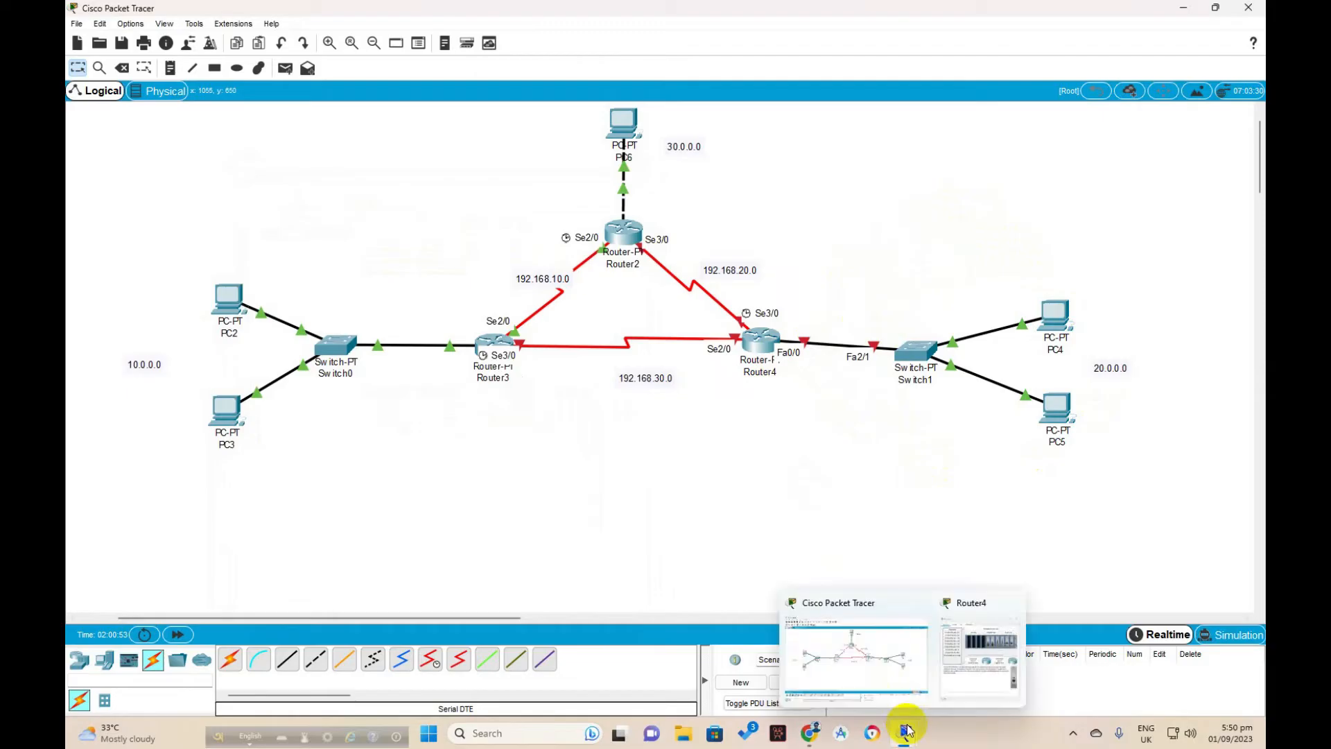
click(956, 671)
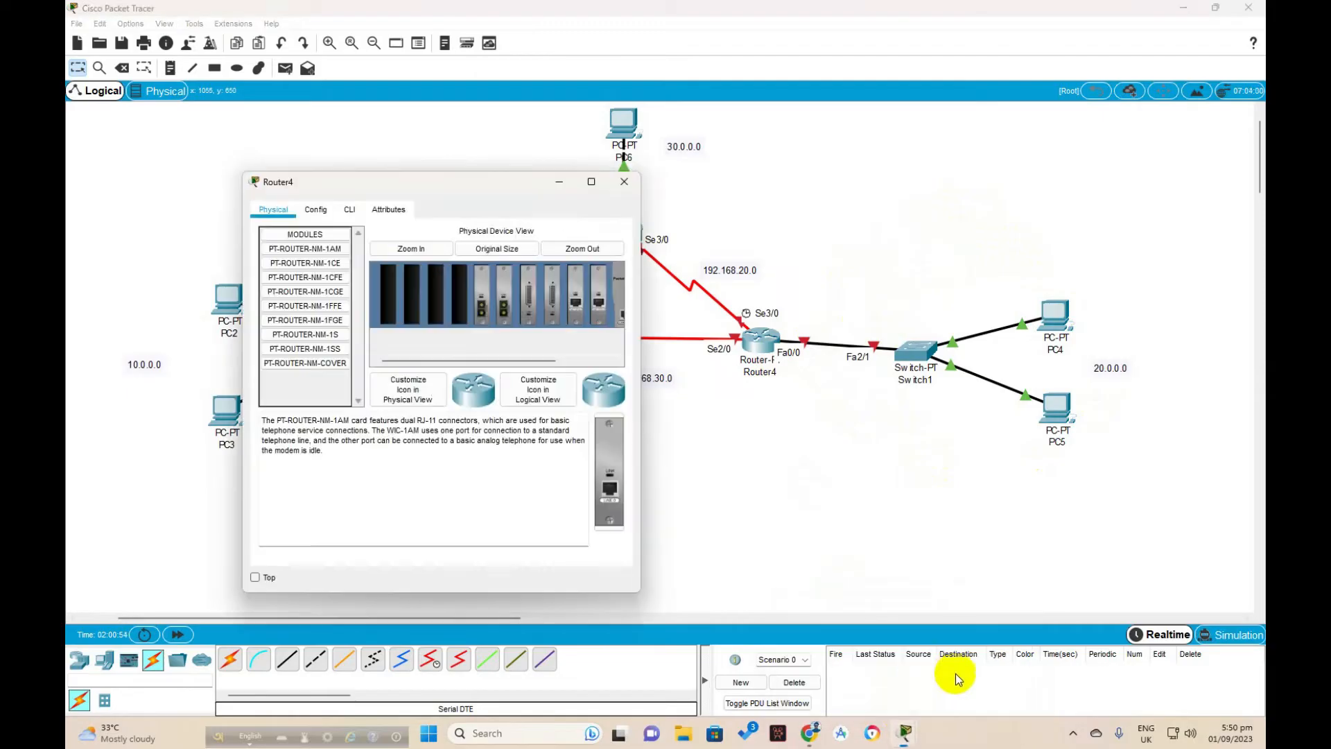
click(316, 209)
click(324, 330)
click(500, 321)
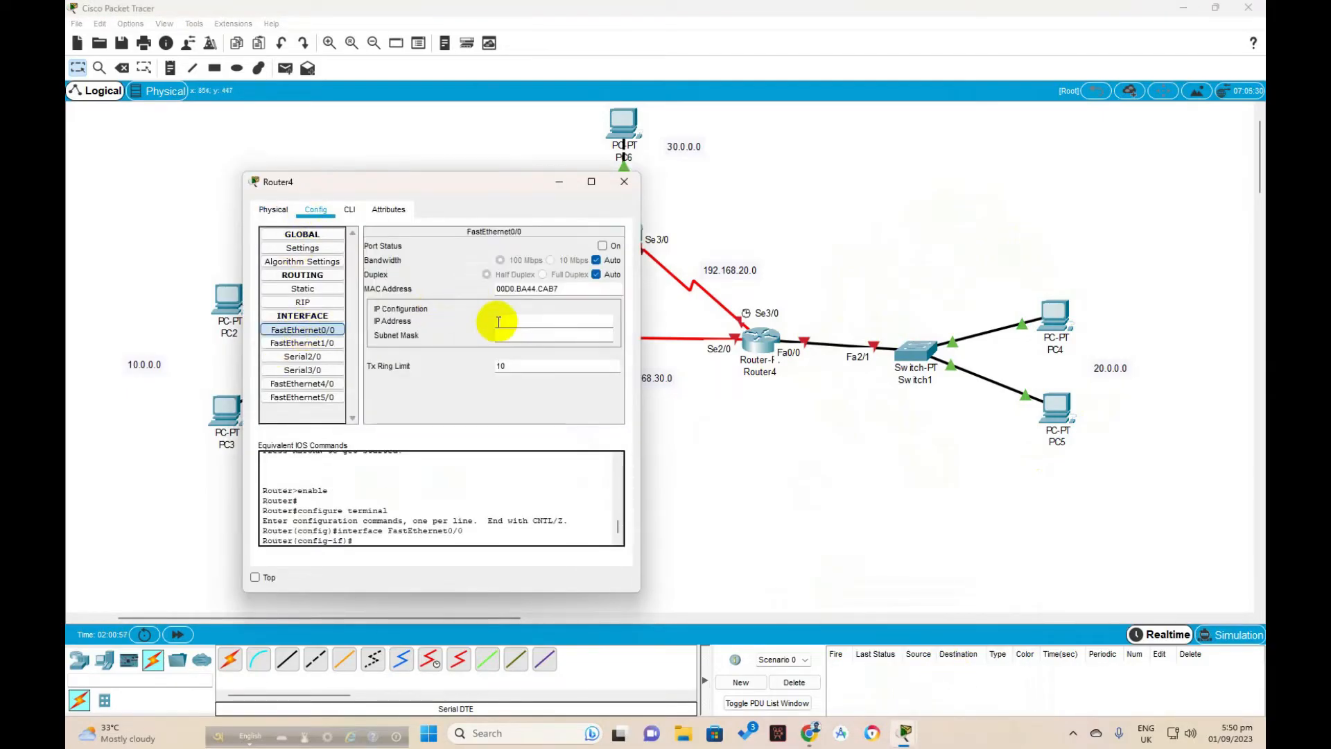
text(20.0.0.1)
click(513, 335)
click(601, 246)
Configure Router4's Serial2/0 with IP address 192.168.30.2 and subnet mask 255.255.255.0, and turn the port on.
click(522, 180)
drag(523, 179, 460, 167)
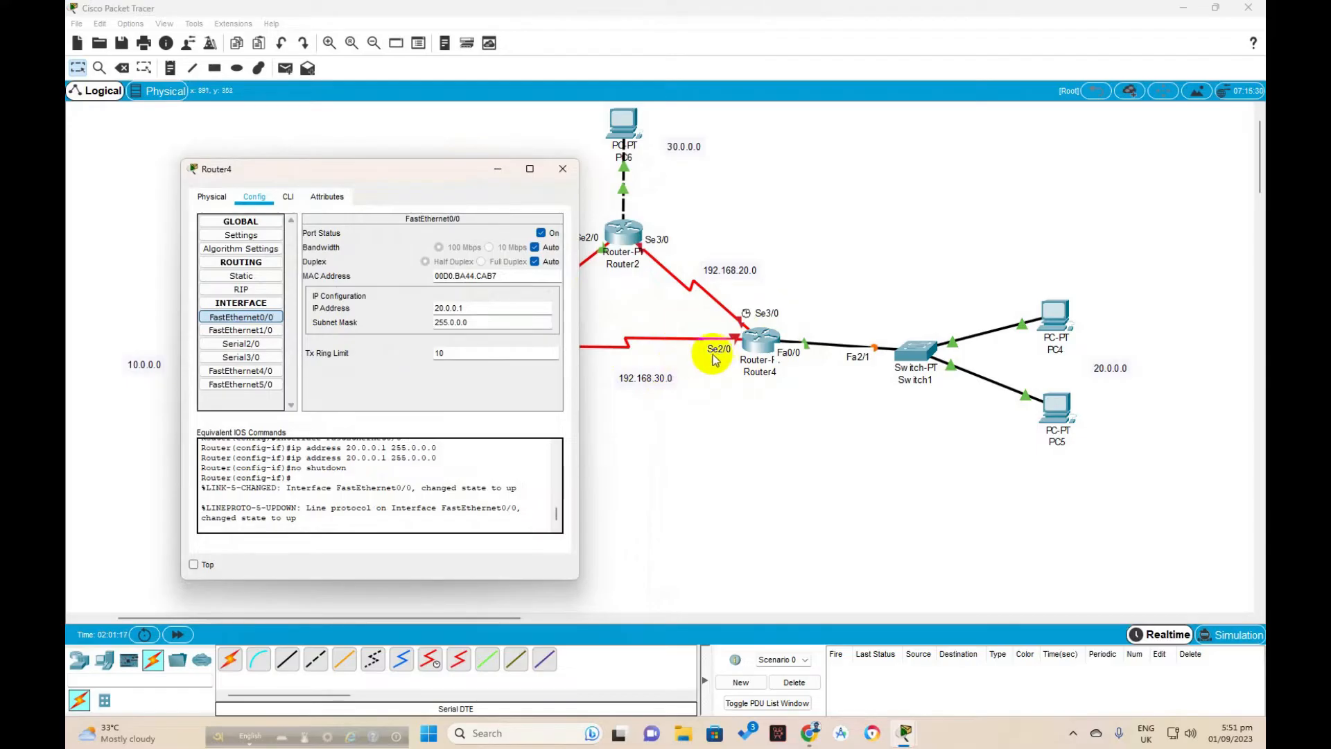
click(222, 344)
click(458, 294)
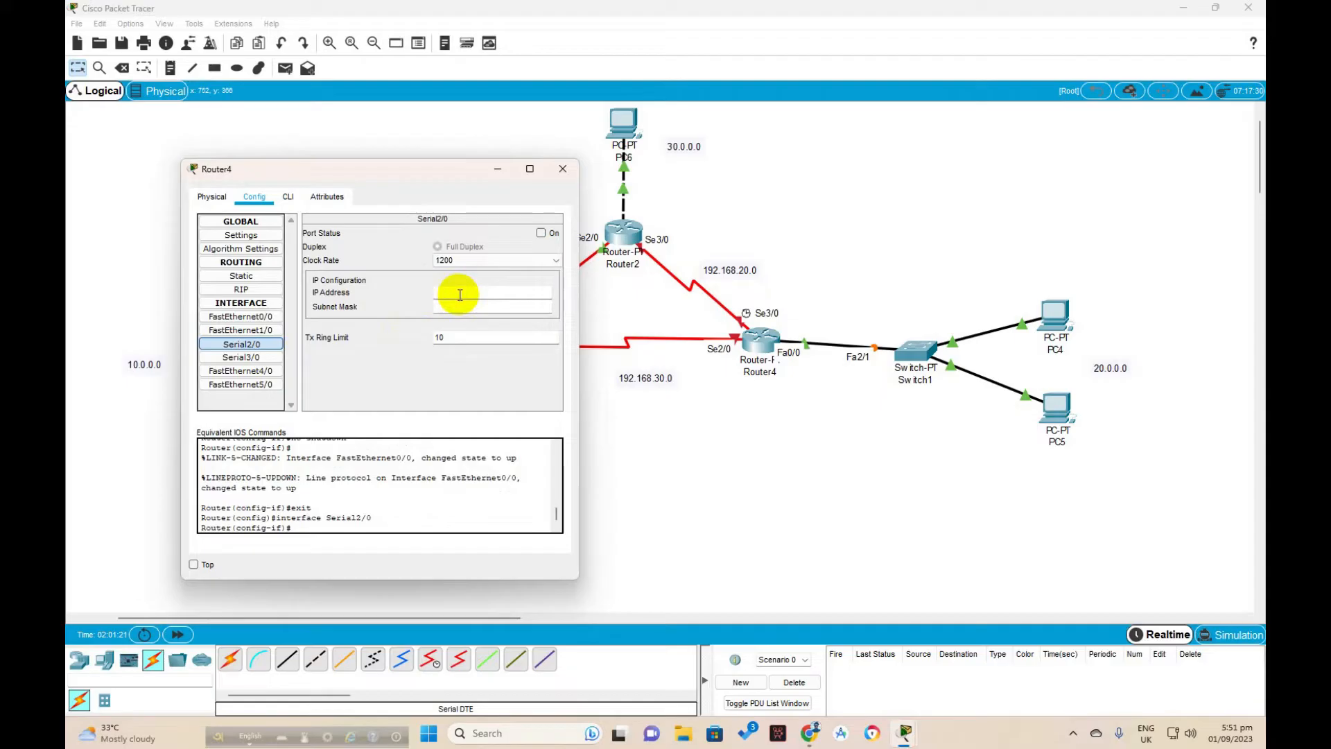
text(192.168.30.2)
click(457, 306)
click(540, 233)
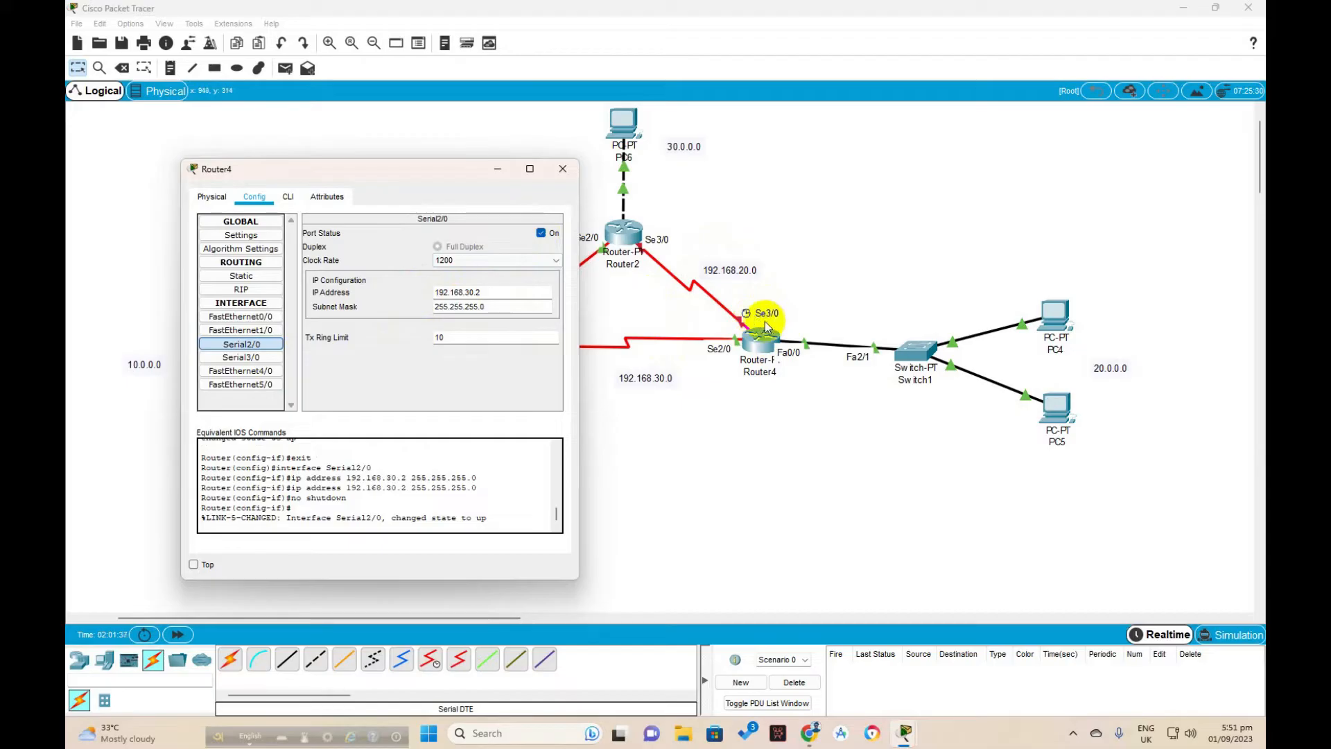
Enable Router4's Serial3/0 with IP address 192.168.20.2 and subnet mask 255.255.255.0, and minimise its configuration window.
click(273, 358)
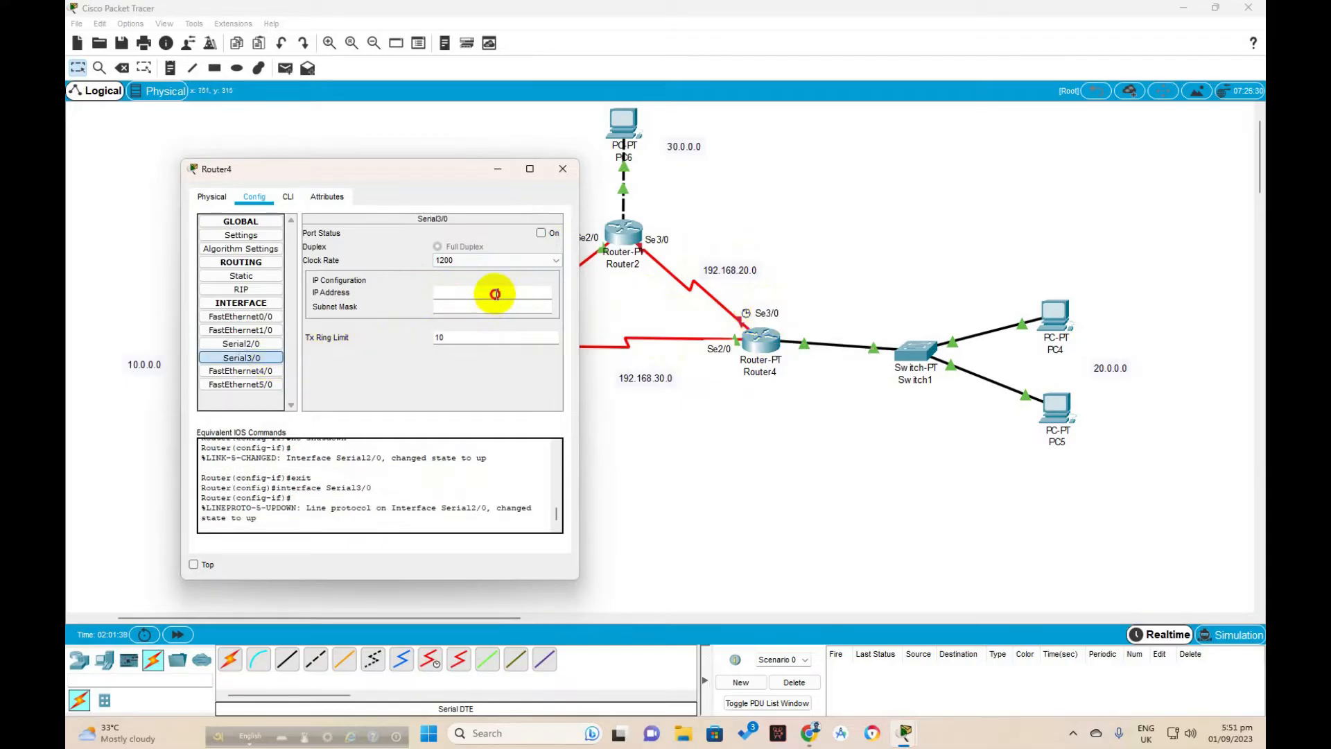
click(496, 294)
text(192.168.20.2)
click(496, 307)
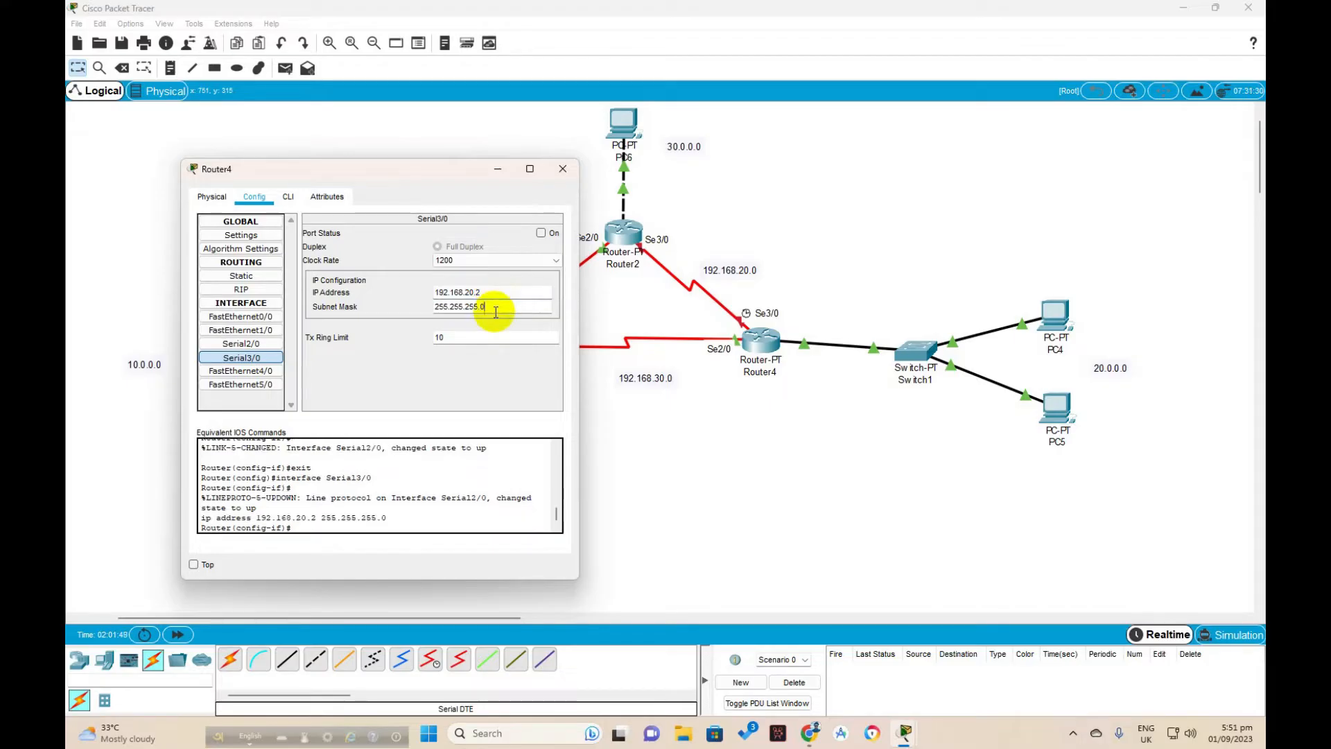
click(542, 233)
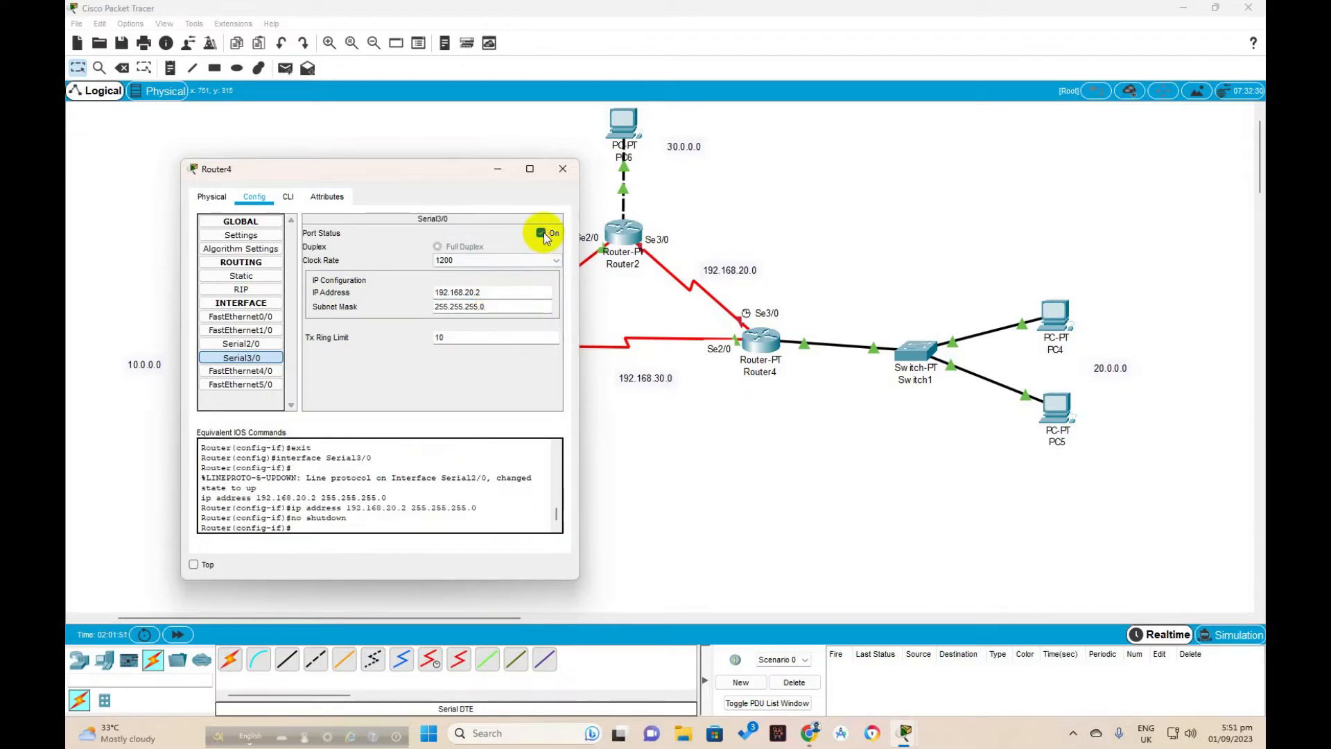
click(495, 168)
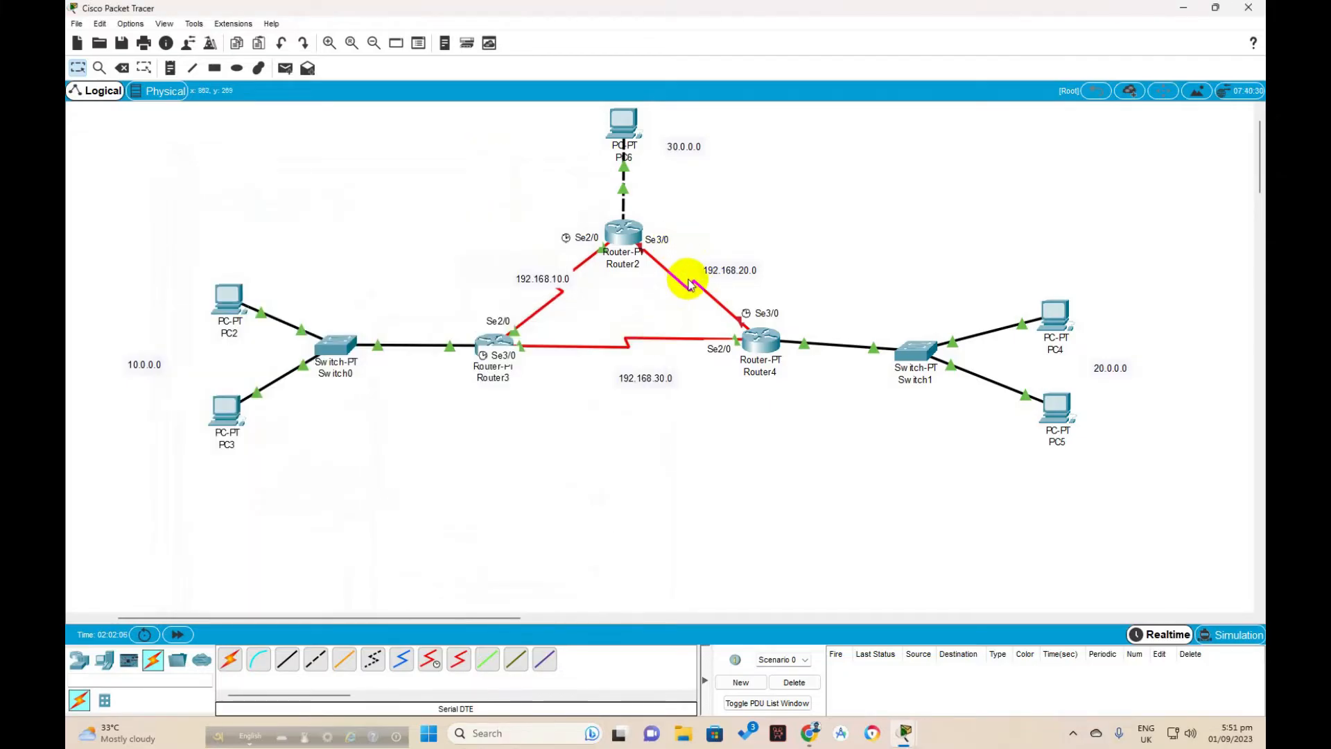
Configure Router2's Serial3/0 with IP address 192.168.20.1 and subnet mask 255.255.255.0, turn the port on, and dismiss its configuration window.
click(619, 235)
drag(619, 151, 325, 128)
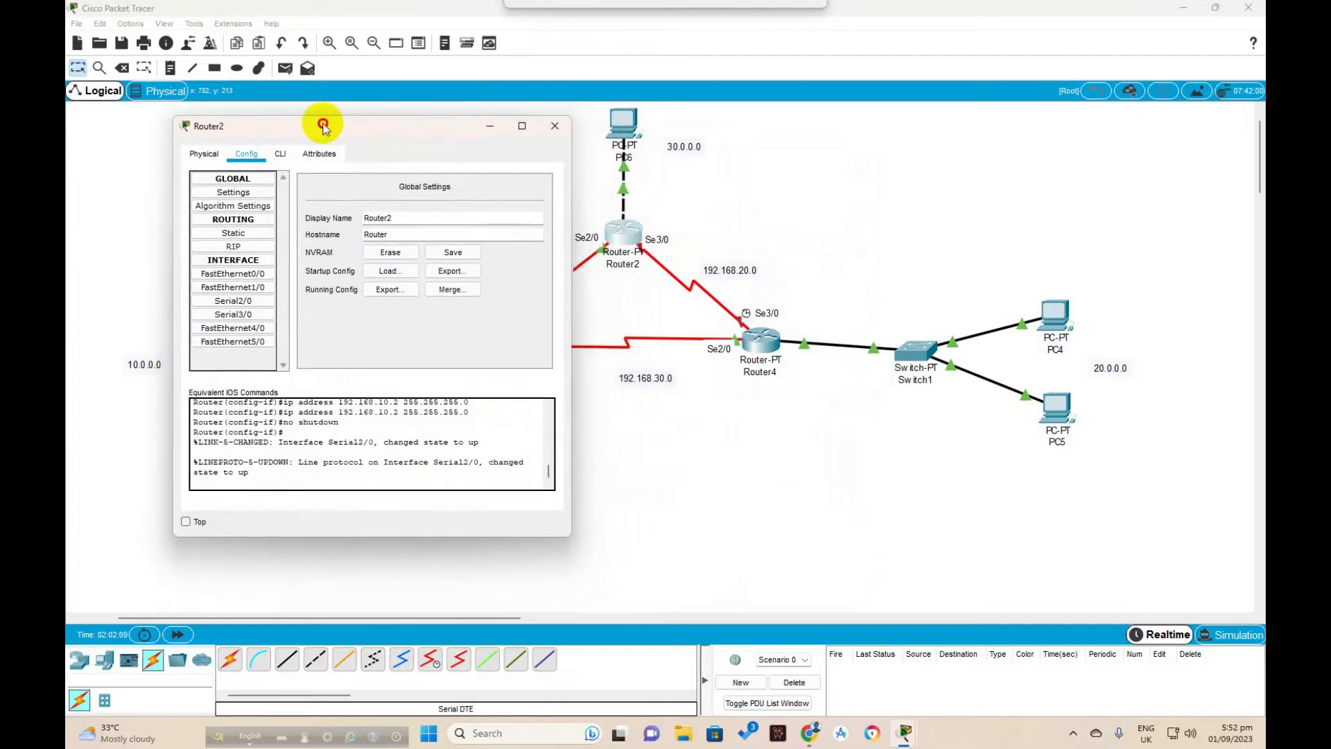
click(250, 313)
click(466, 249)
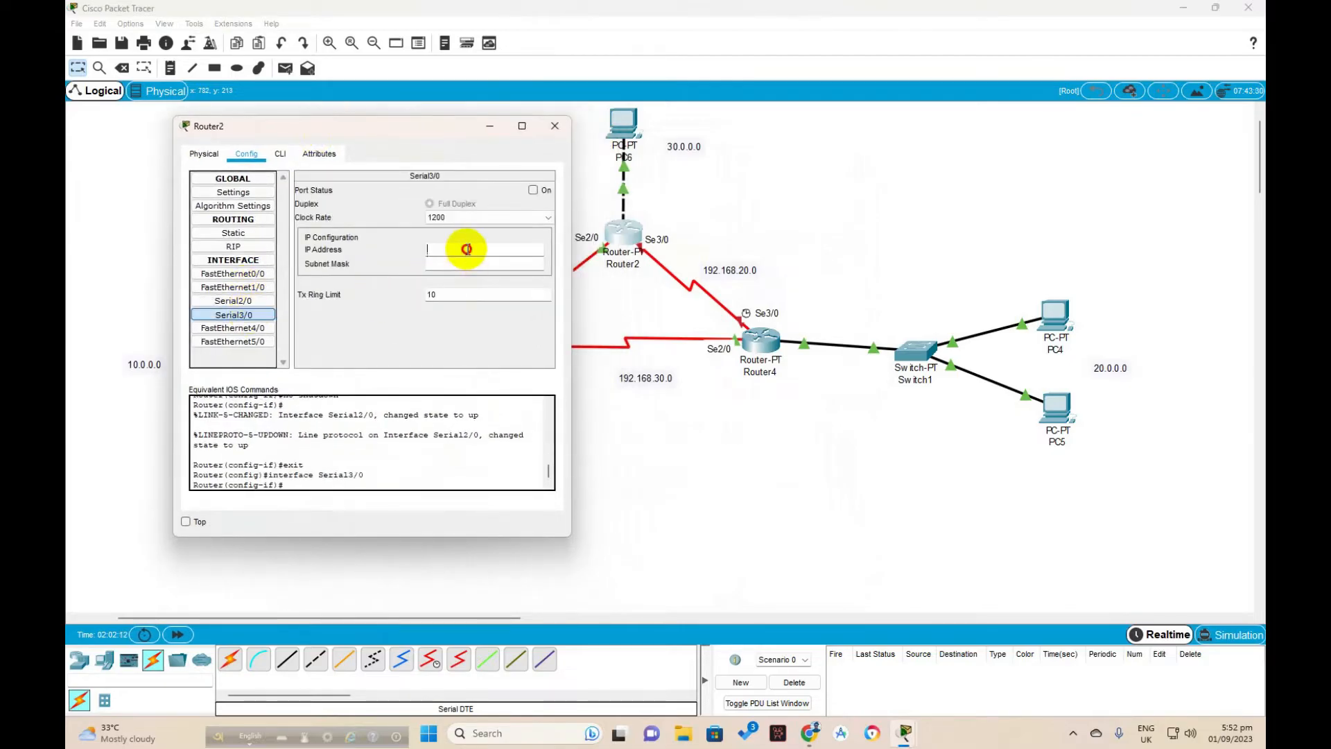
mouse_move(413, 127)
mouse_down()
mouse_move(377, 137)
mouse_move(393, 139)
mouse_up()
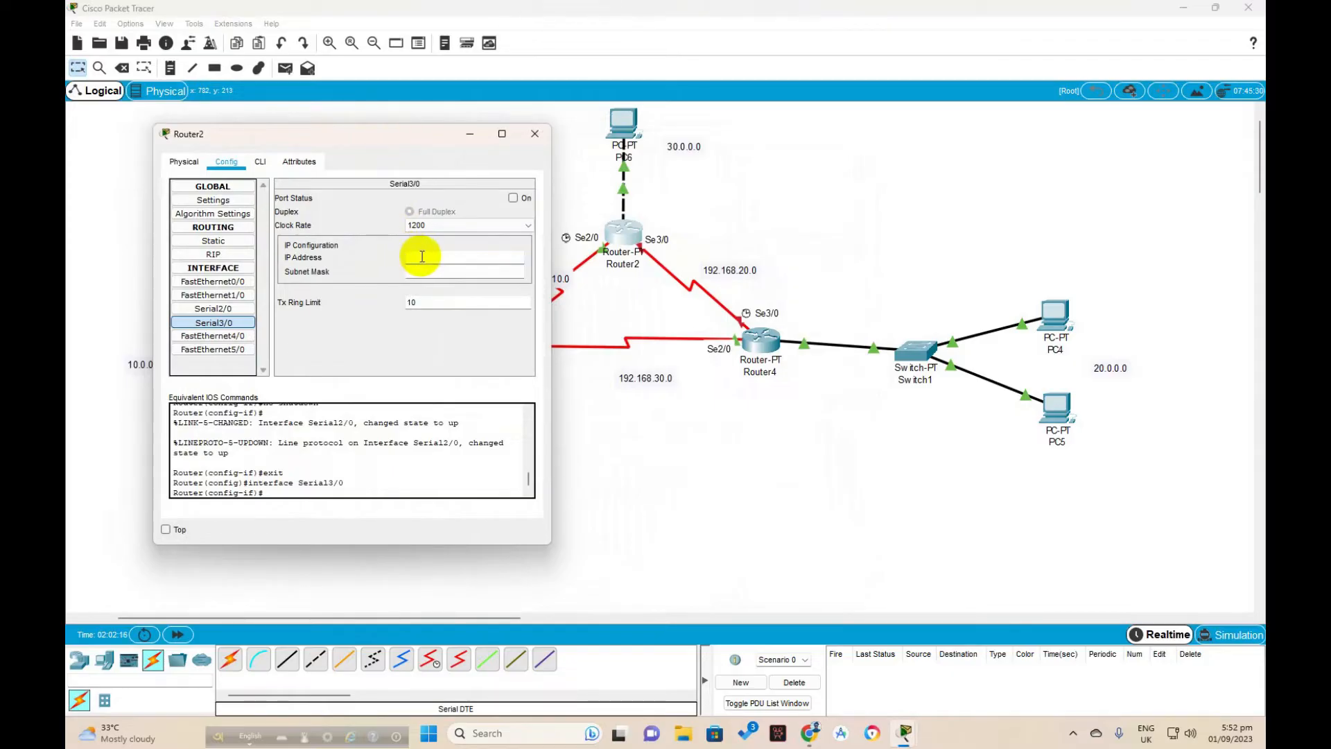
text(192.168.20.1)
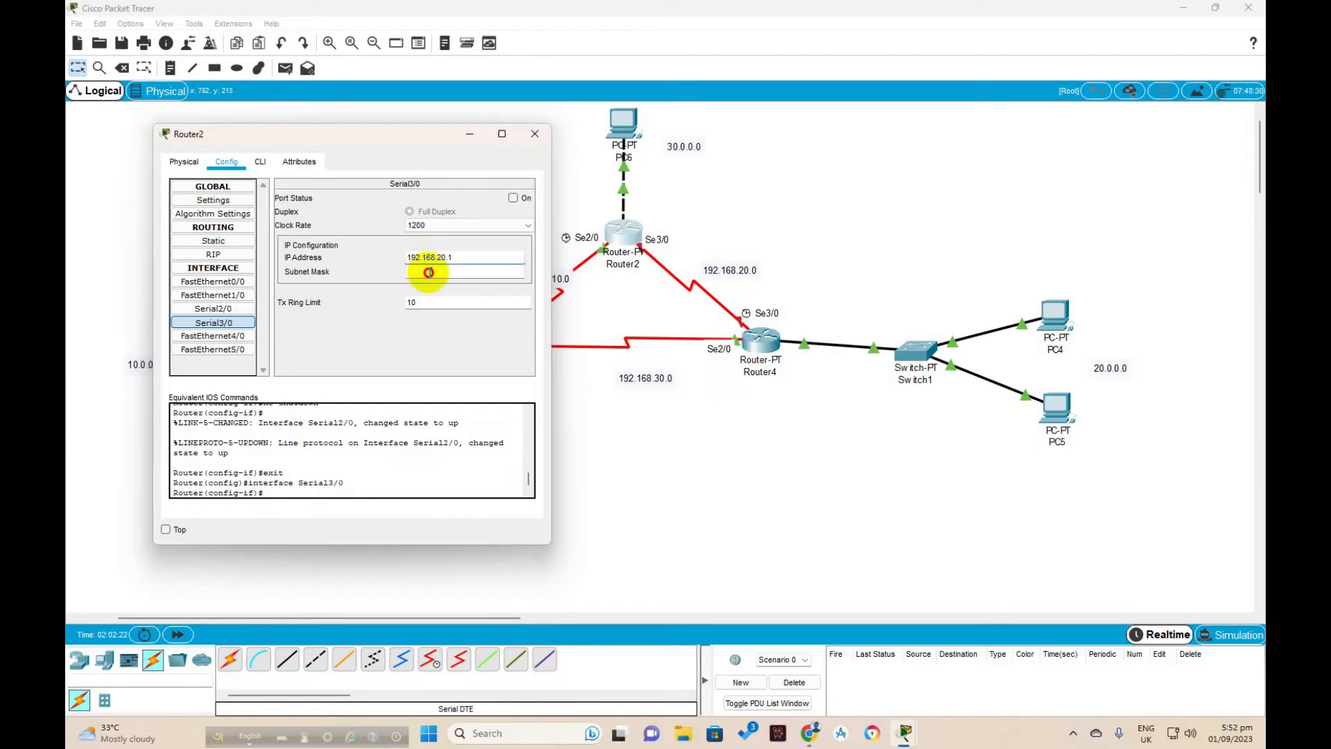
click(426, 272)
click(513, 199)
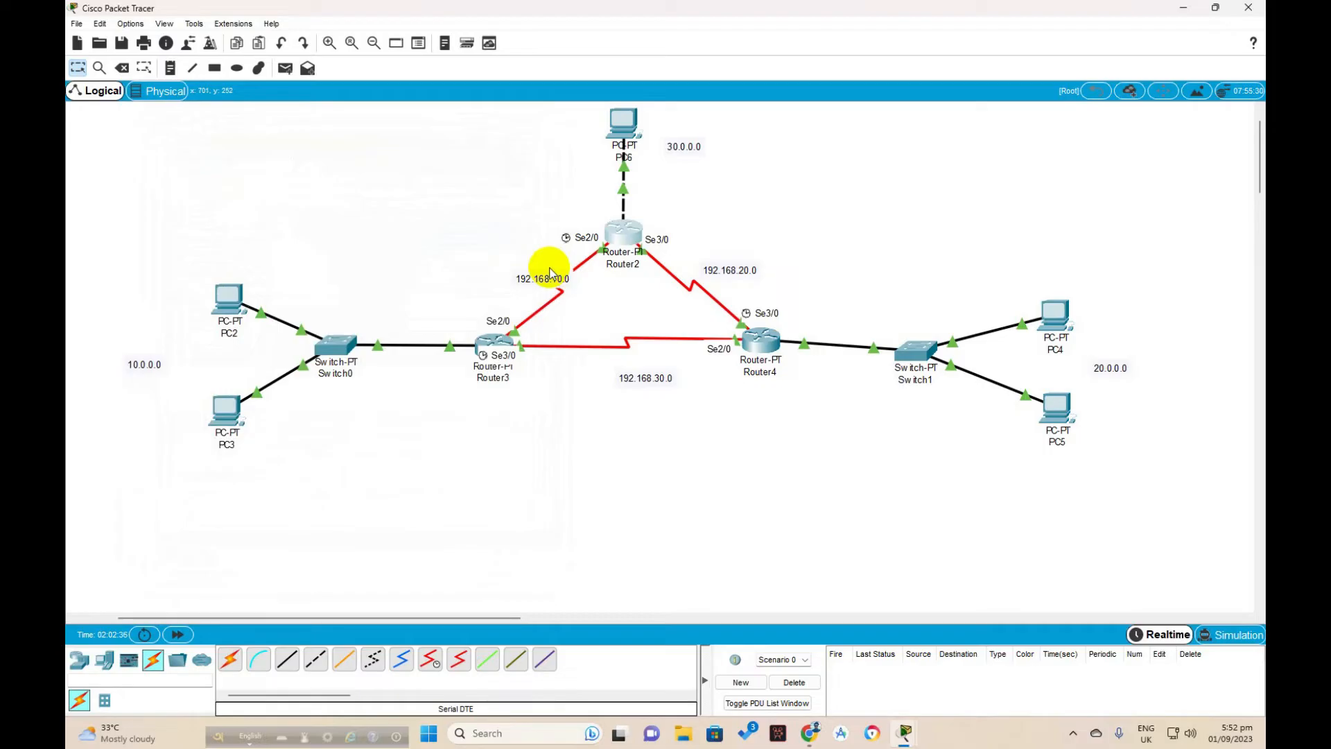
In Router3's command line, exit interface configuration and start OSPF process 1 with router ospf 1.
click(497, 339)
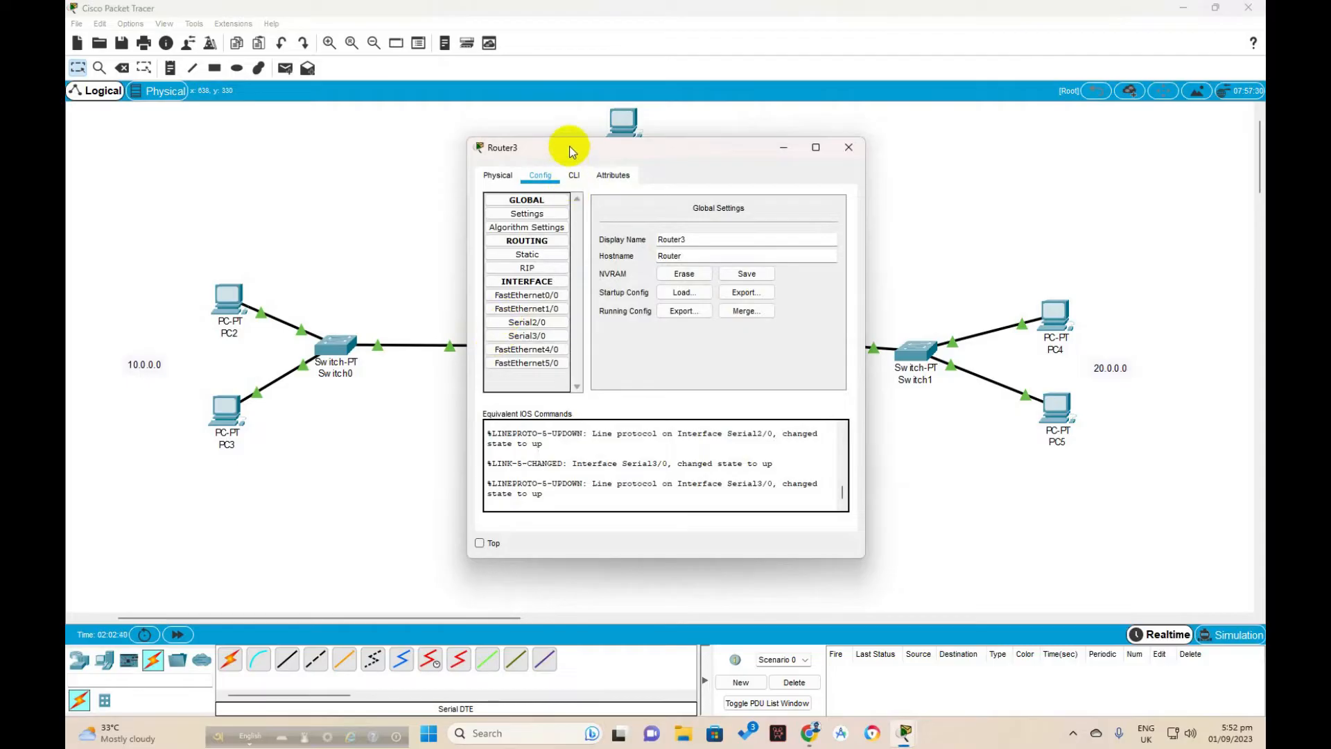
drag(538, 132, 825, 163)
click(829, 190)
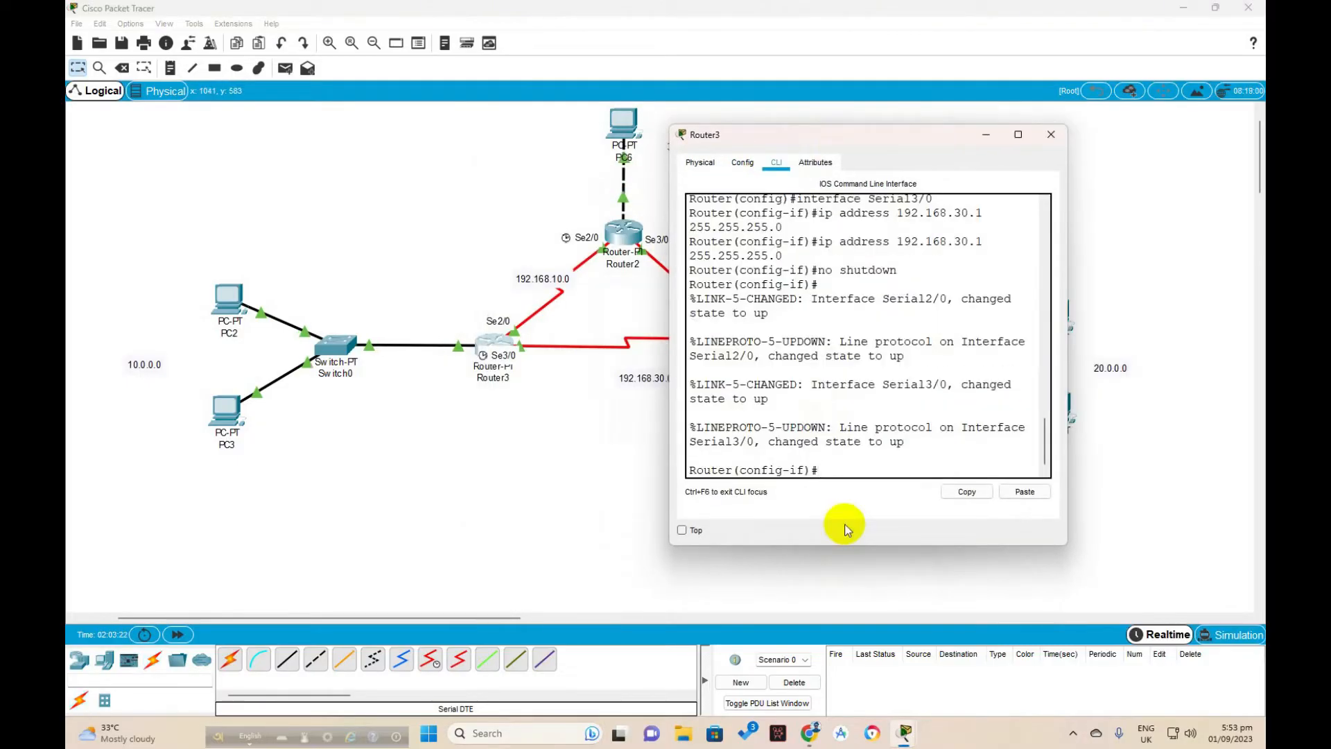
text(exit)
key(Return)
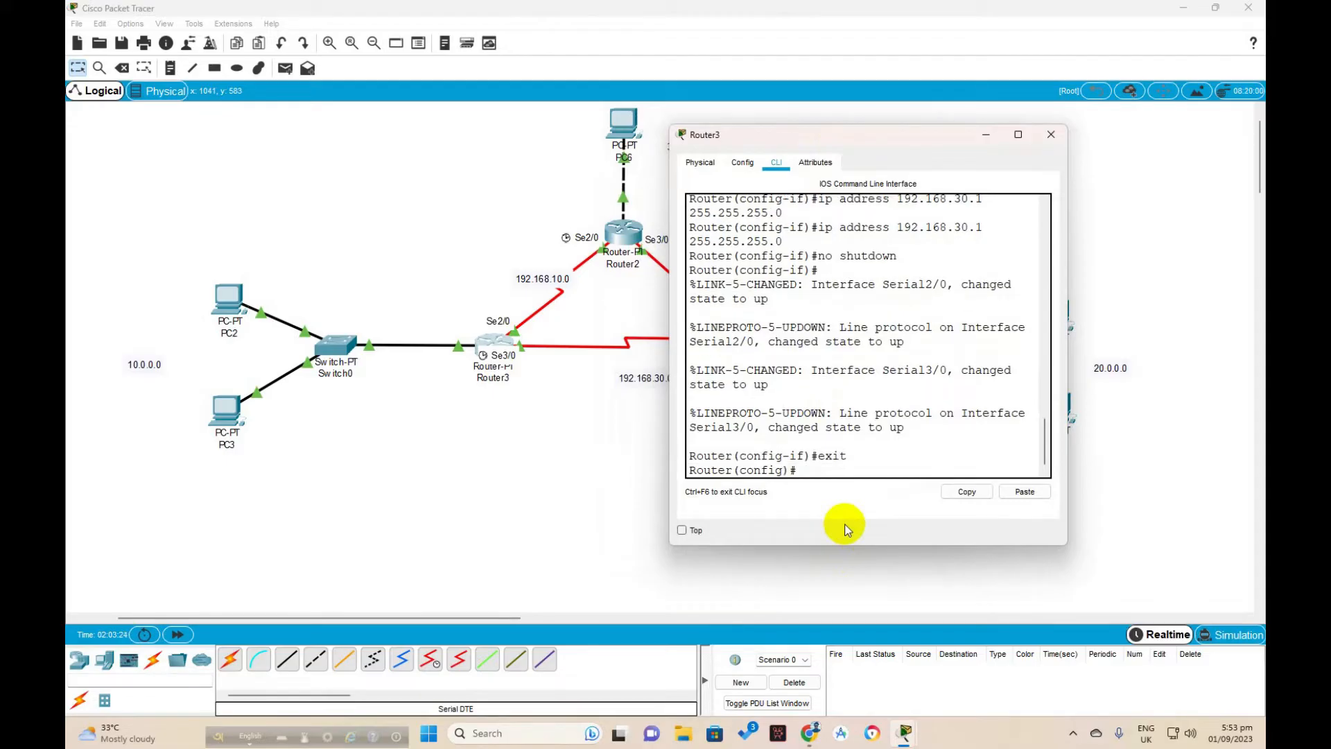
text(router ospf)
text(1)
key(Return)
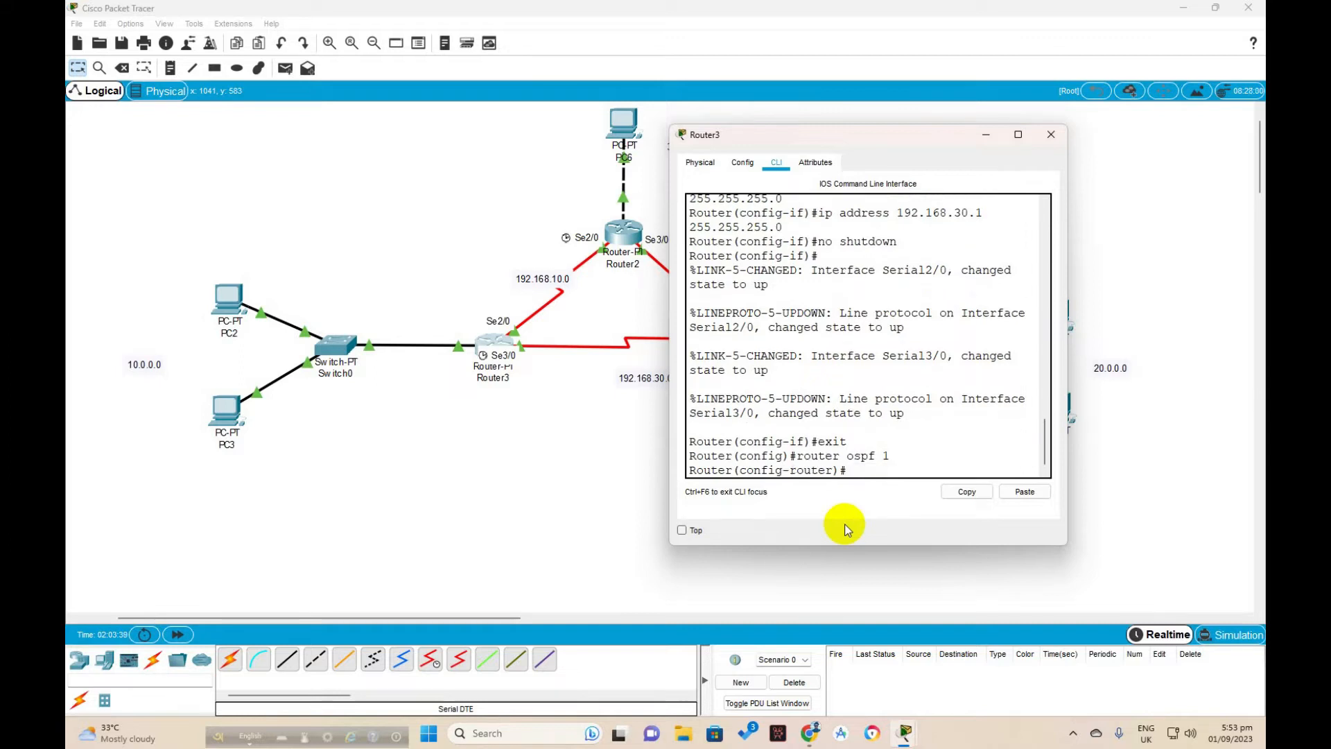
Begin an OSPF network statement for 10.0.0.0 on Router3, and shift its window to uncover more of the topology.
text(net)
text(work)
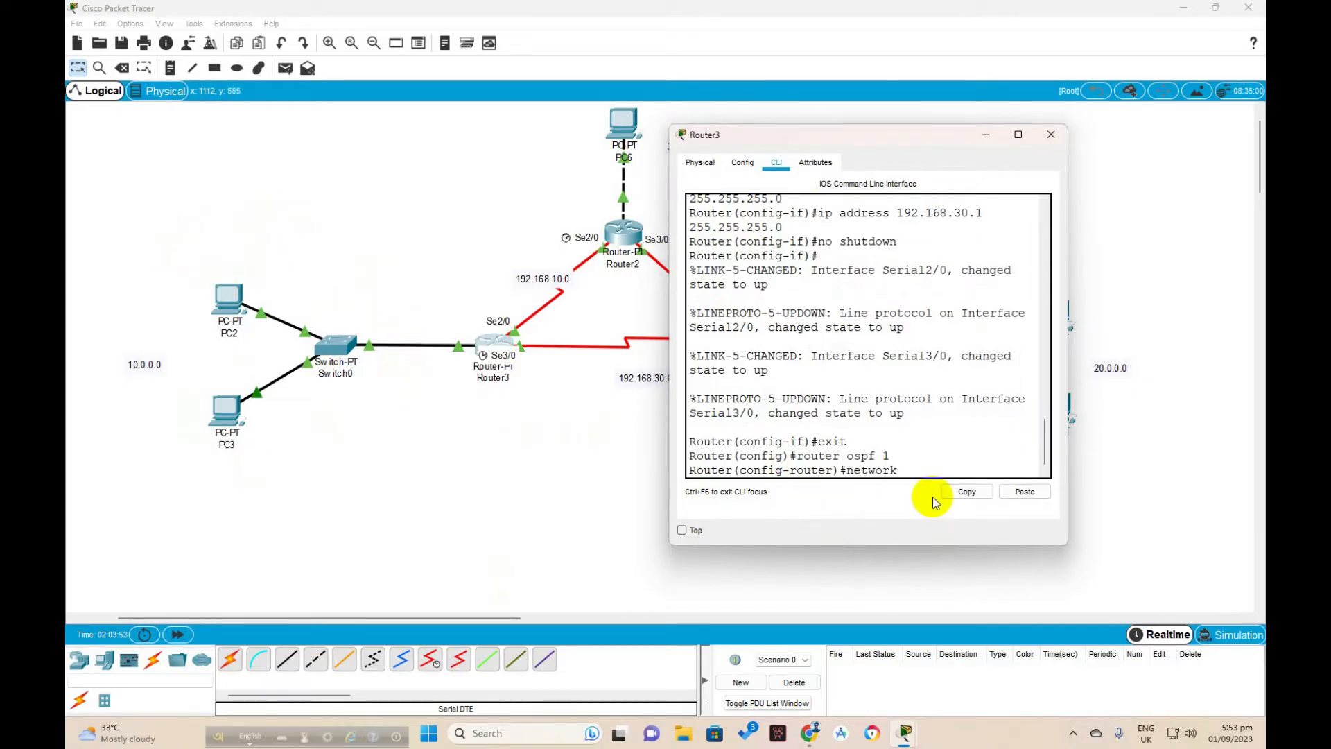
text(10.0.0.0)
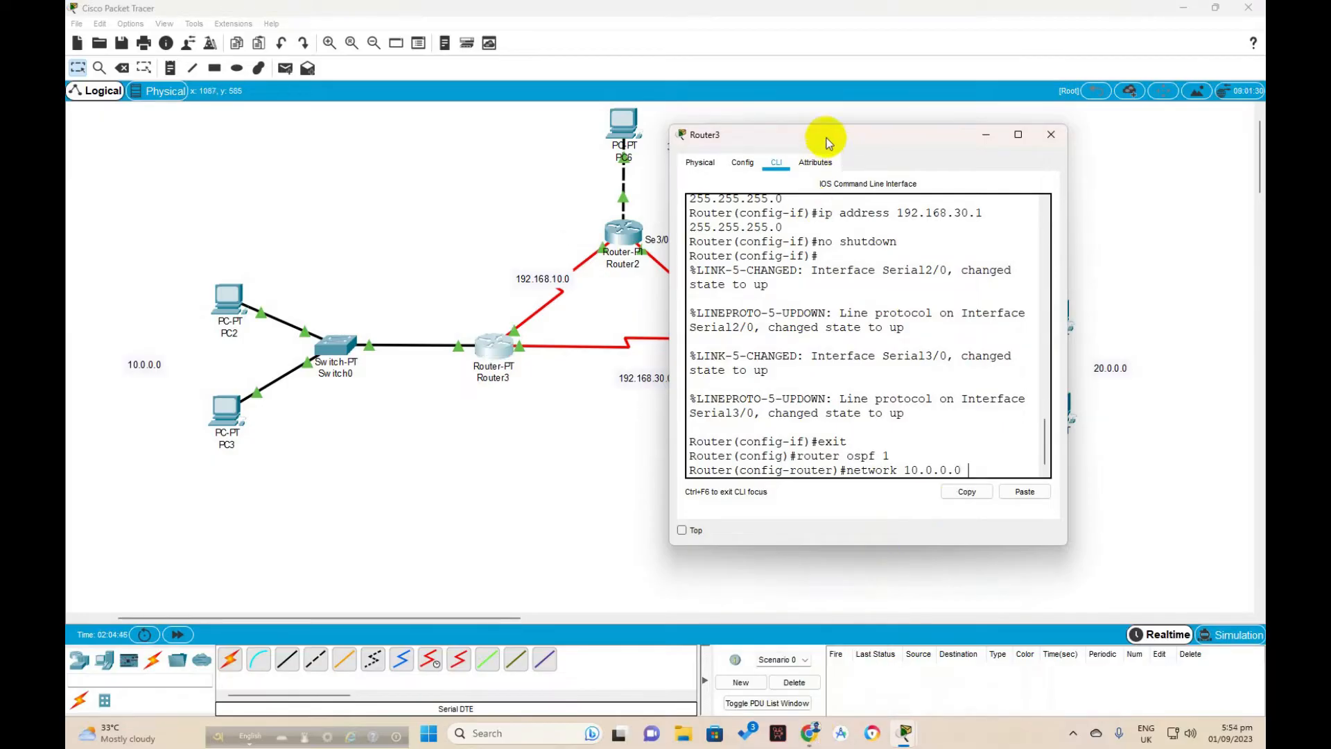
drag(827, 140, 852, 141)
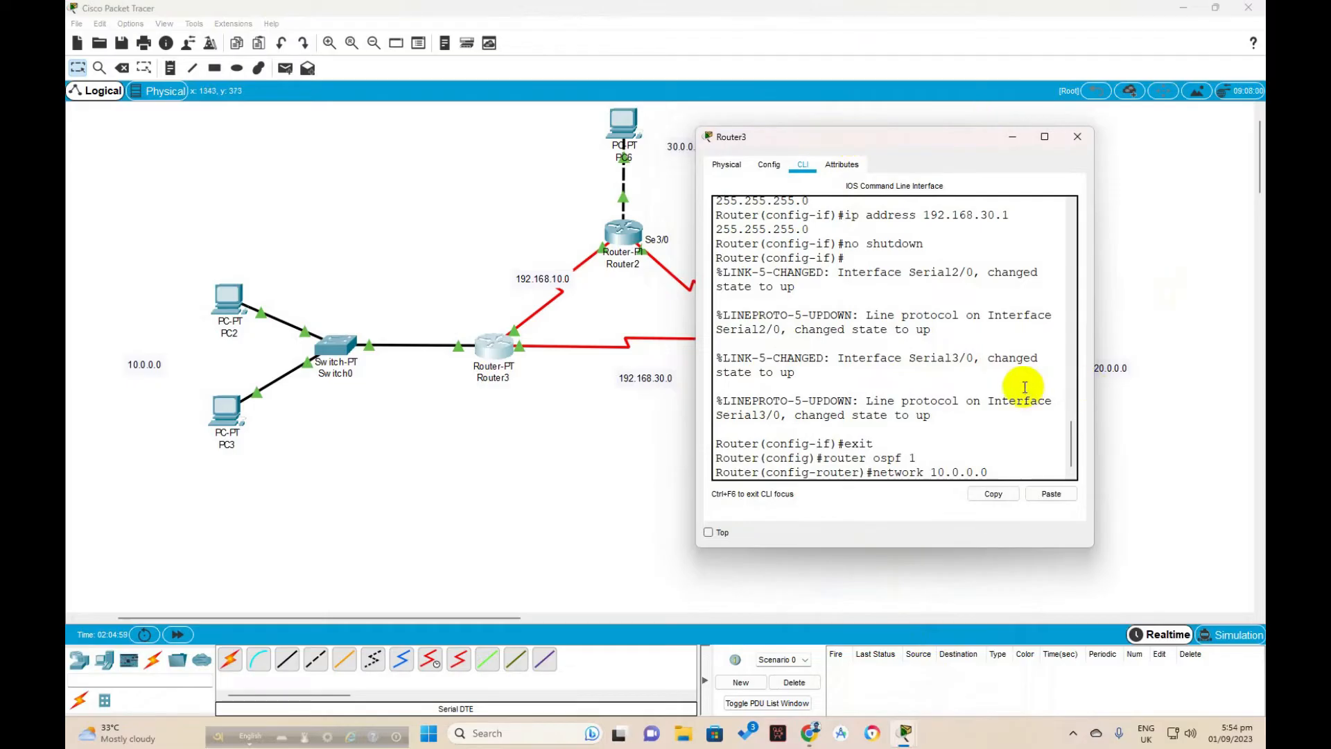
Set Router3's window aside and check PC2's IP address and subnet mask in its IP configuration.
click(1012, 137)
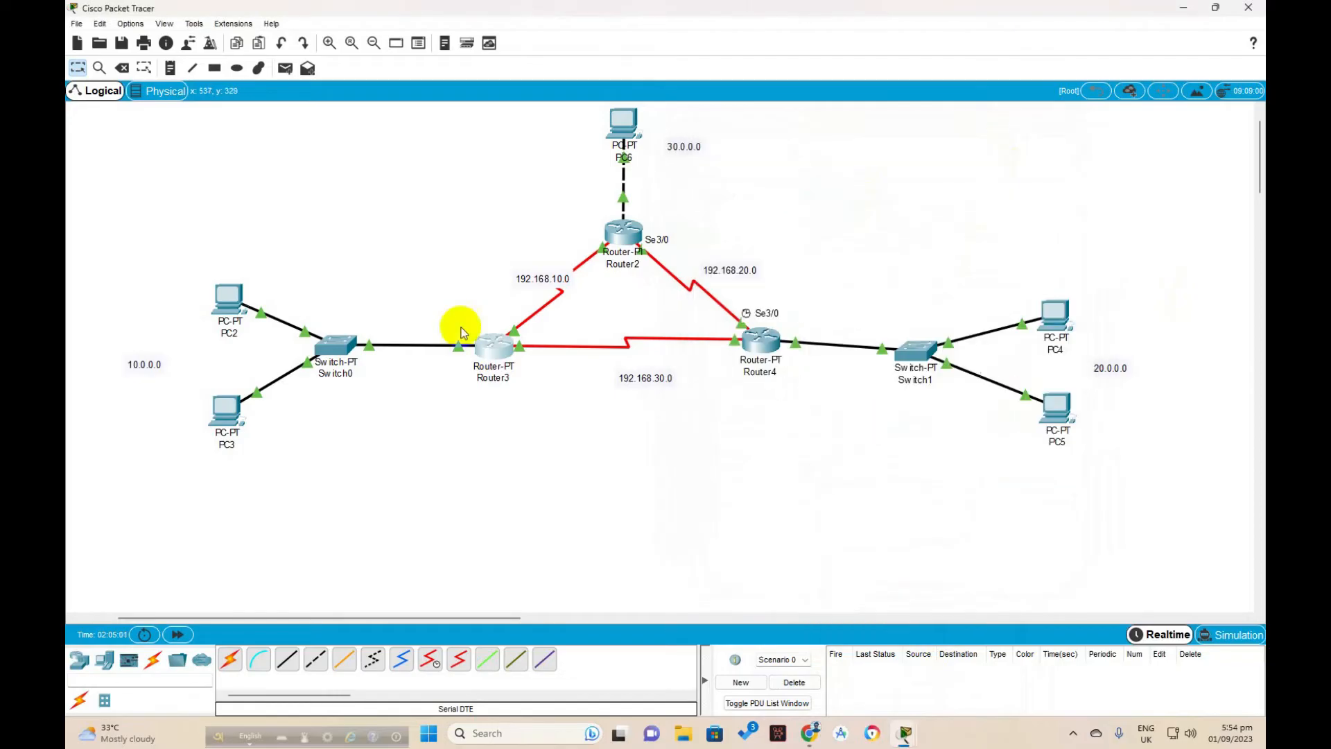
click(225, 303)
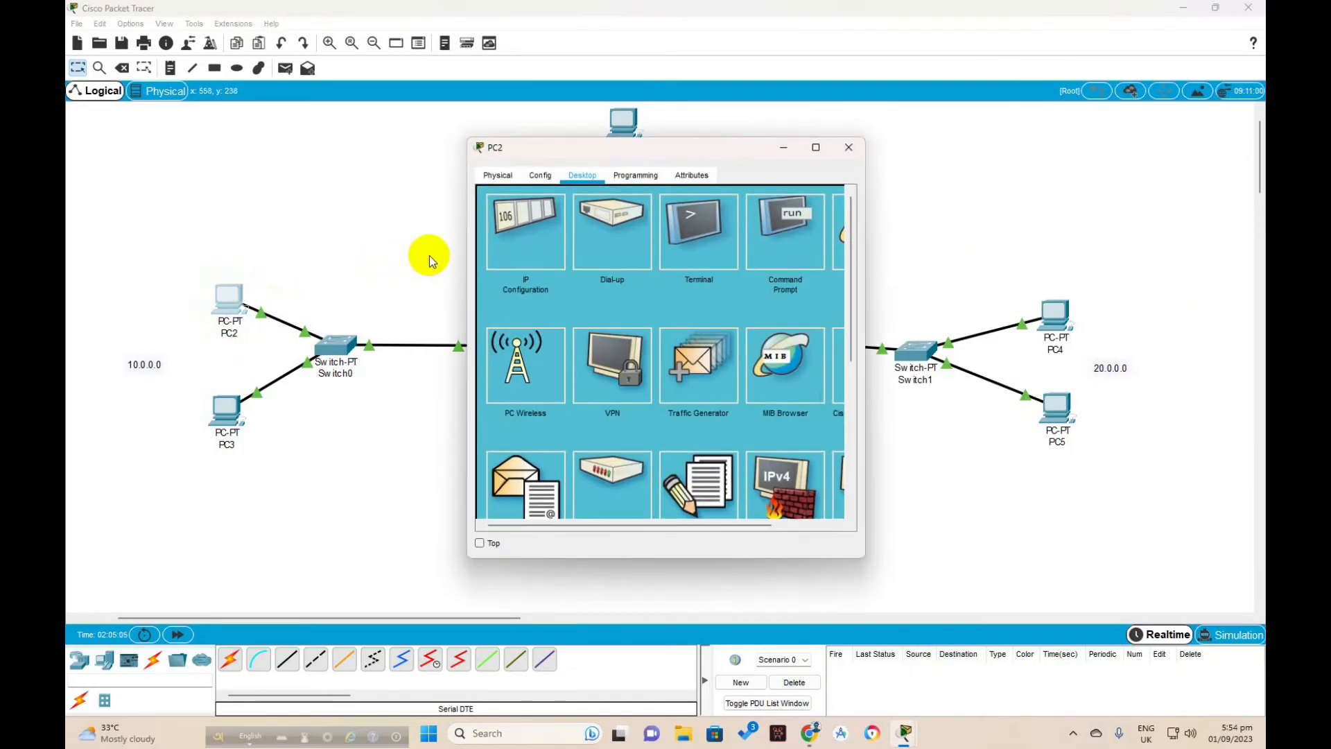
click(519, 243)
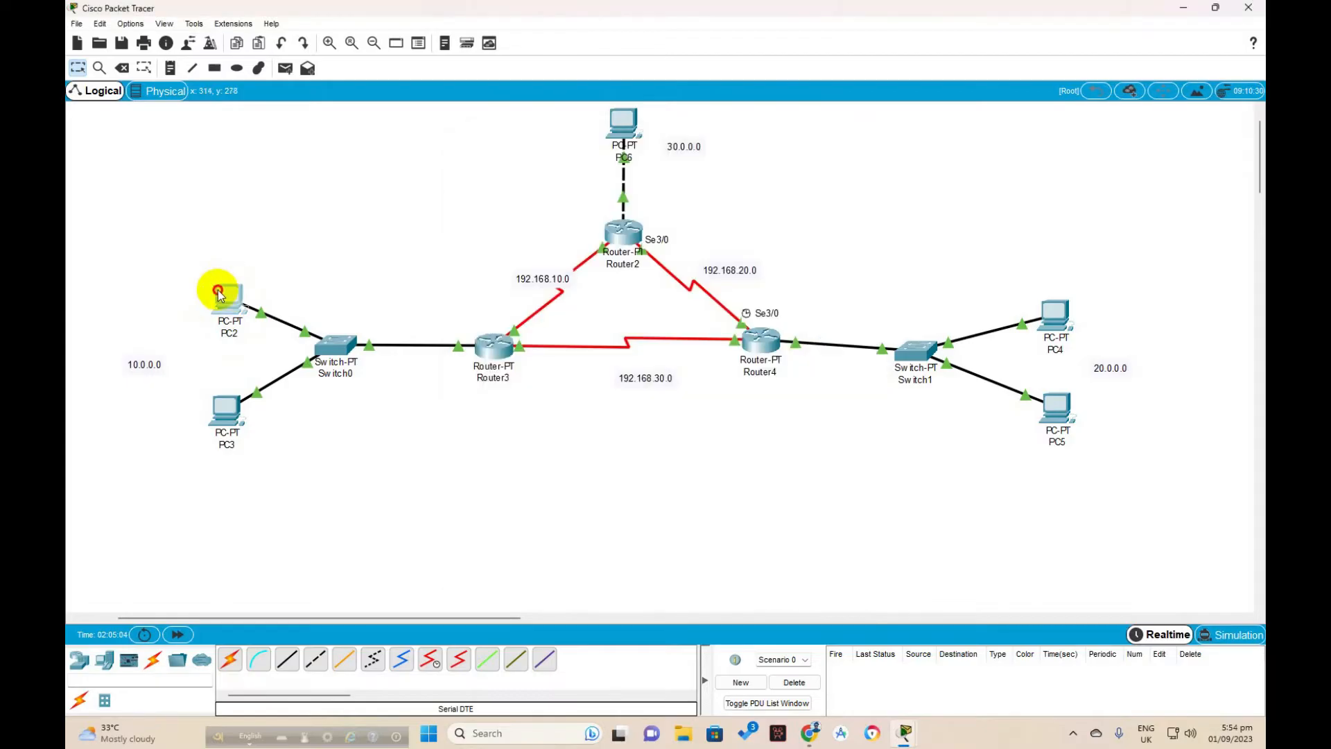
click(225, 299)
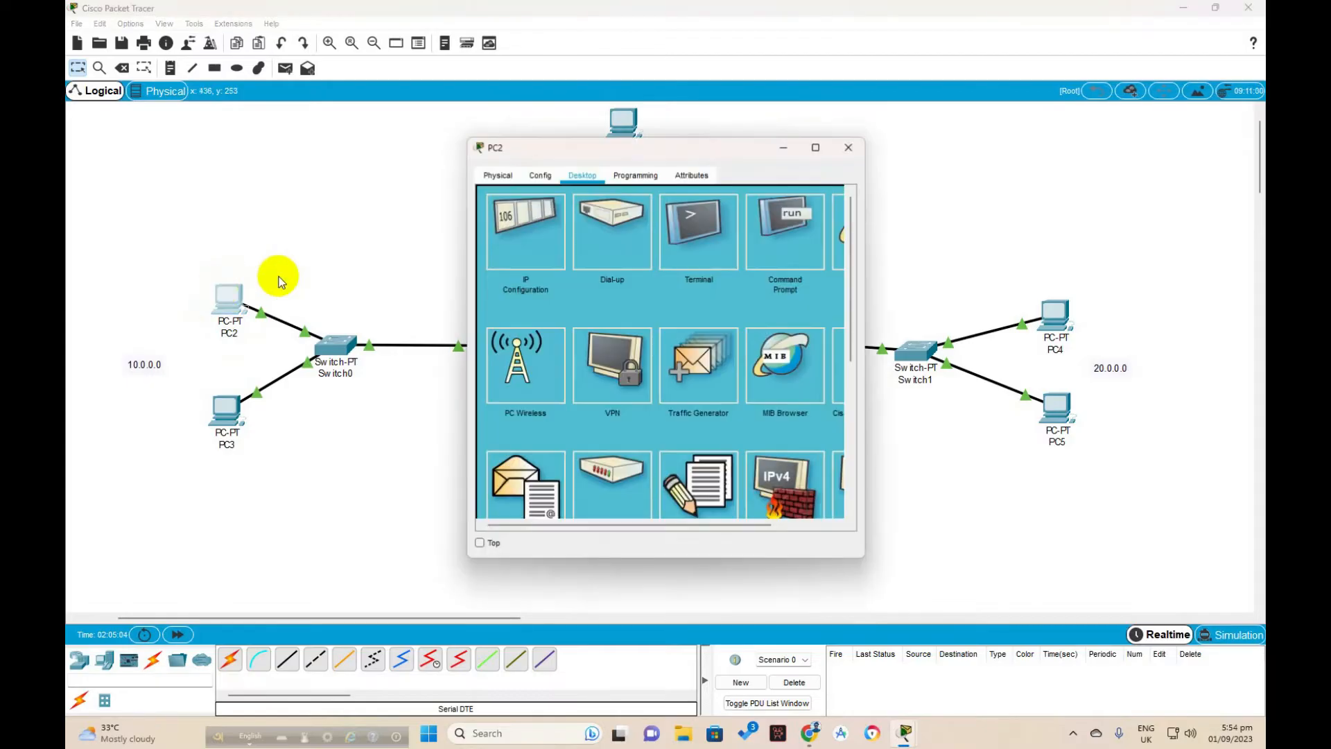
click(517, 246)
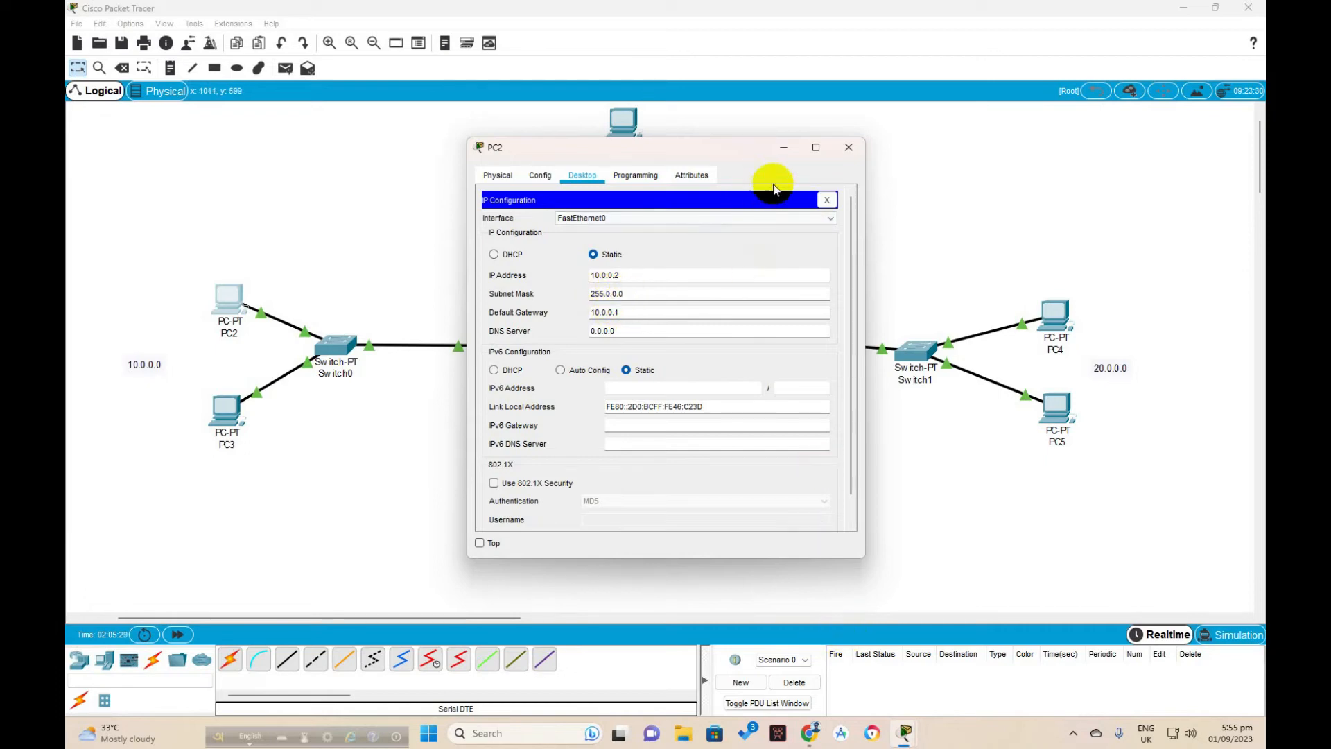
click(783, 147)
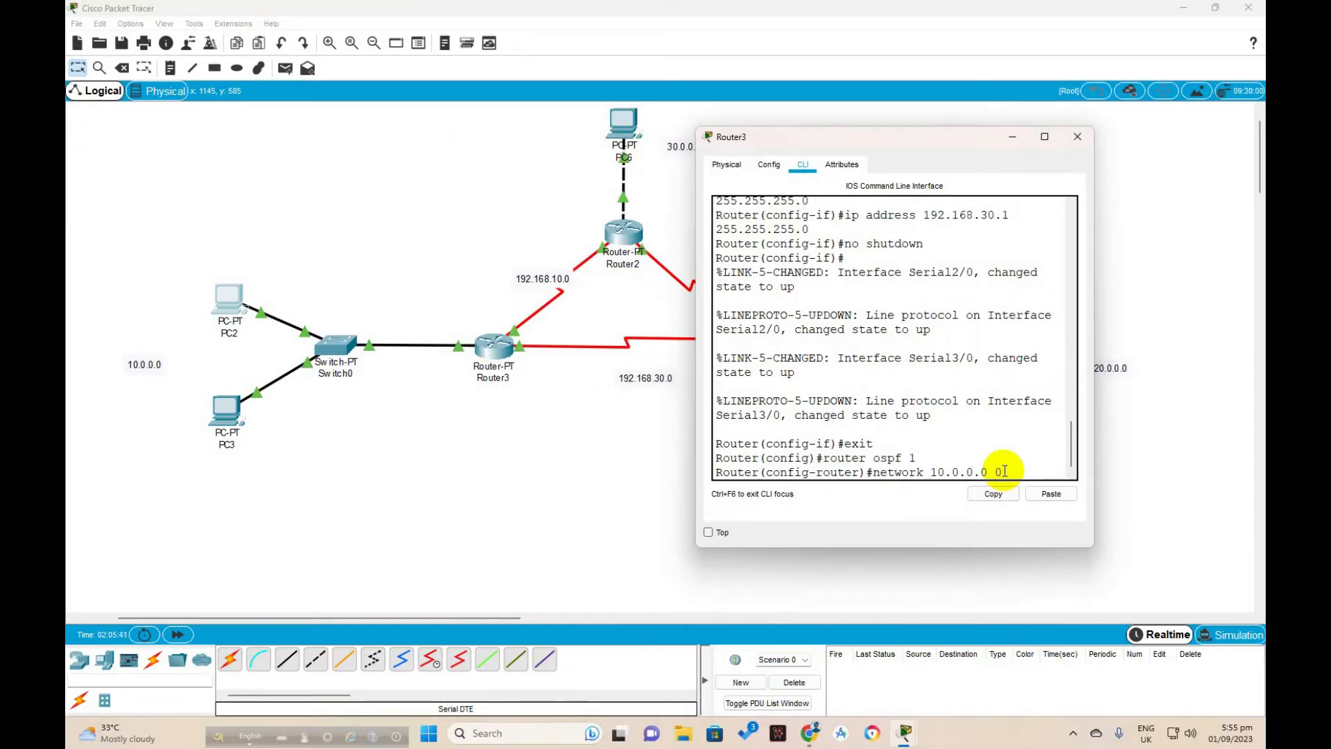
Complete Router3's 10.0.0.0 network statement with wildcard mask 0.255.255.255 and area 1, widening the window, and submit it.
text(.255.255.255)
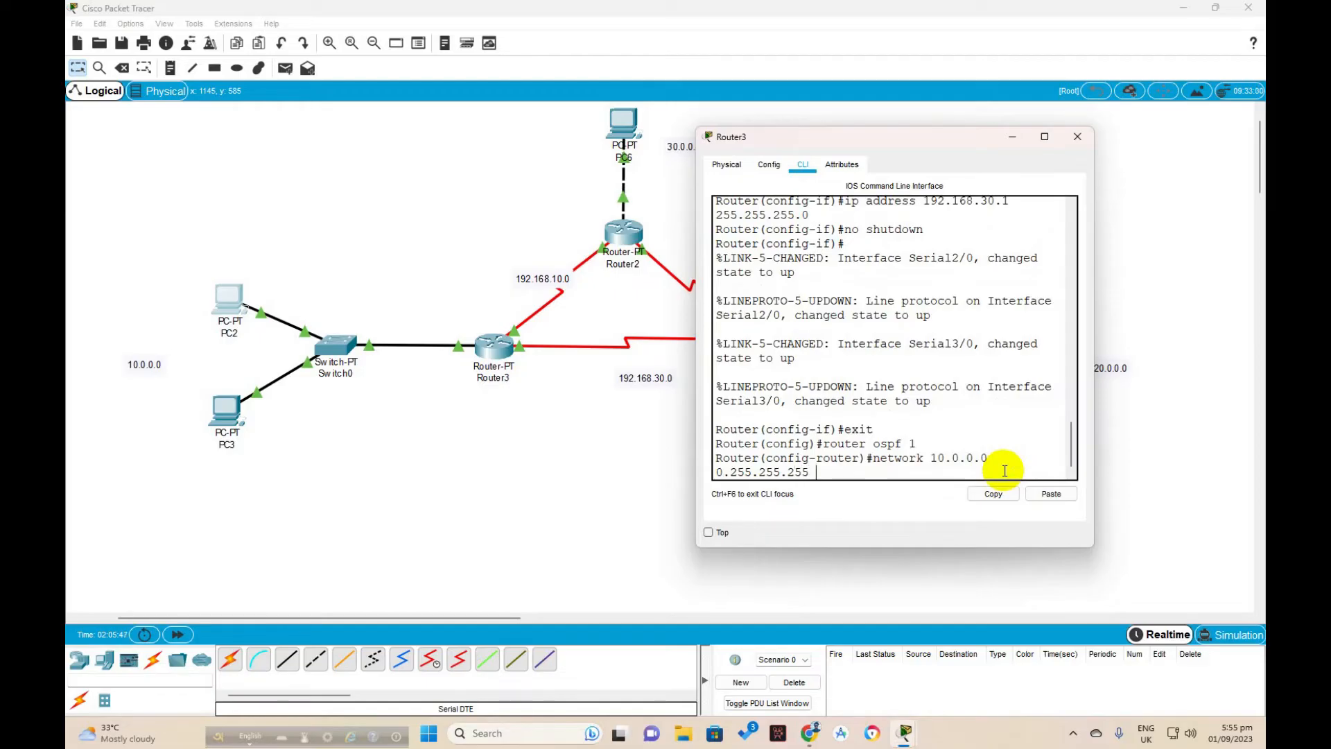
text( area)
text(1)
drag(1096, 514, 1191, 501)
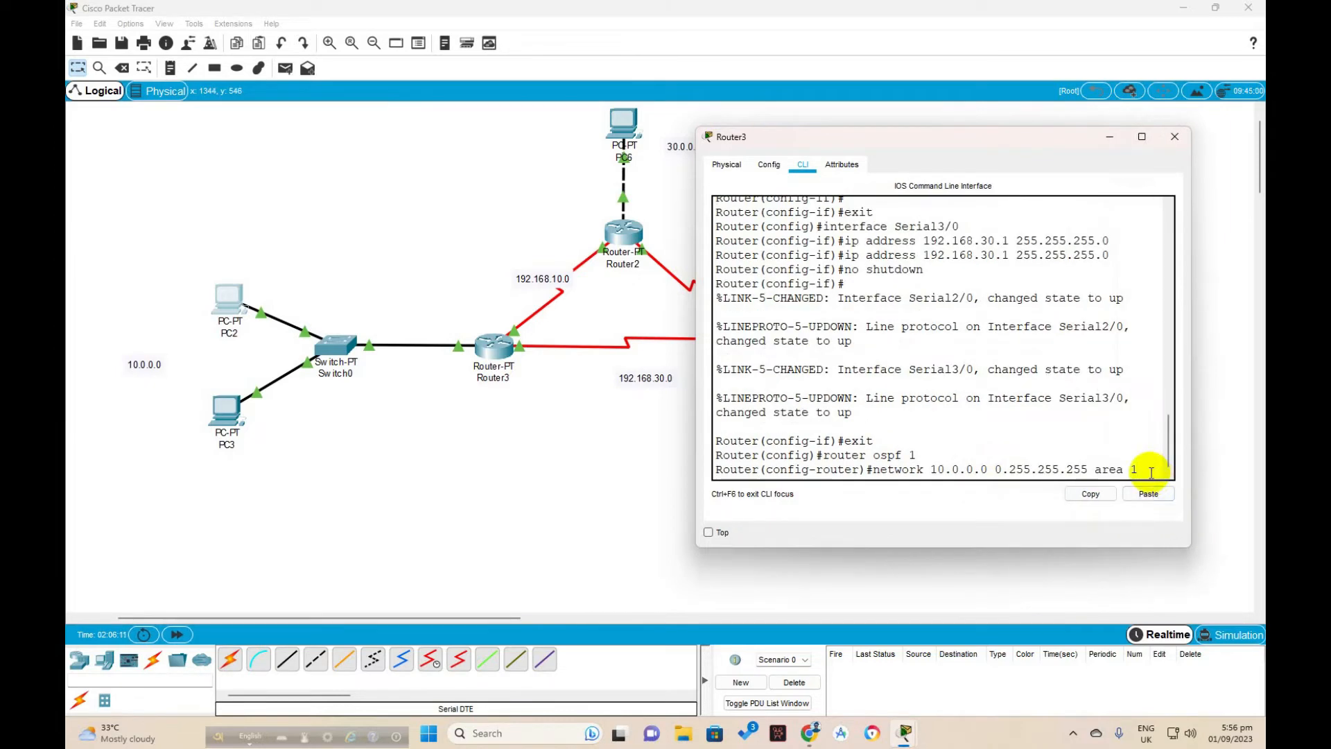
key(Return)
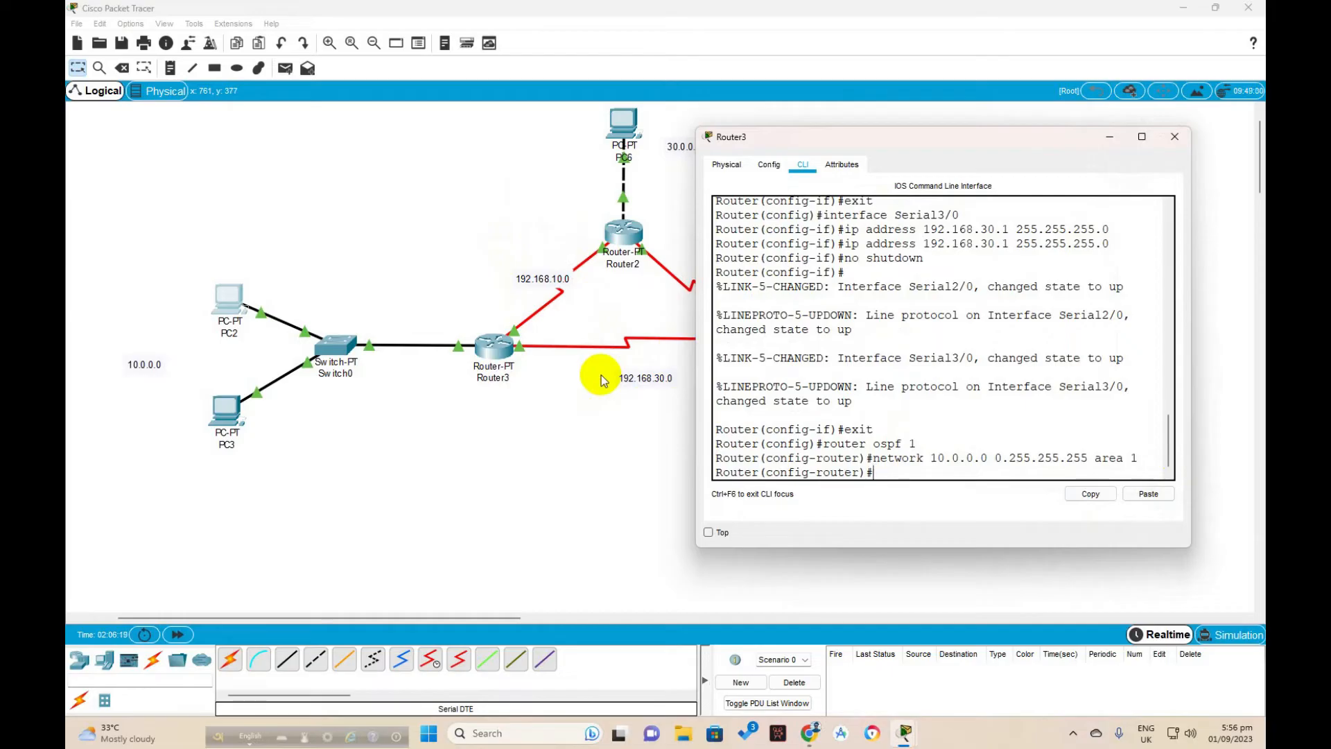
Recall the previous network statement on Router3 and replace its network address with 192.168.10.0.
key(Up)
key(Left)
key(Left)
key(Left)
key(Left)
key(Left)
key(Left)
key(Left)
key(Left)
key(Left)
key(Left)
key(Left)
key(Left)
key(Left)
key(Left)
key(Left)
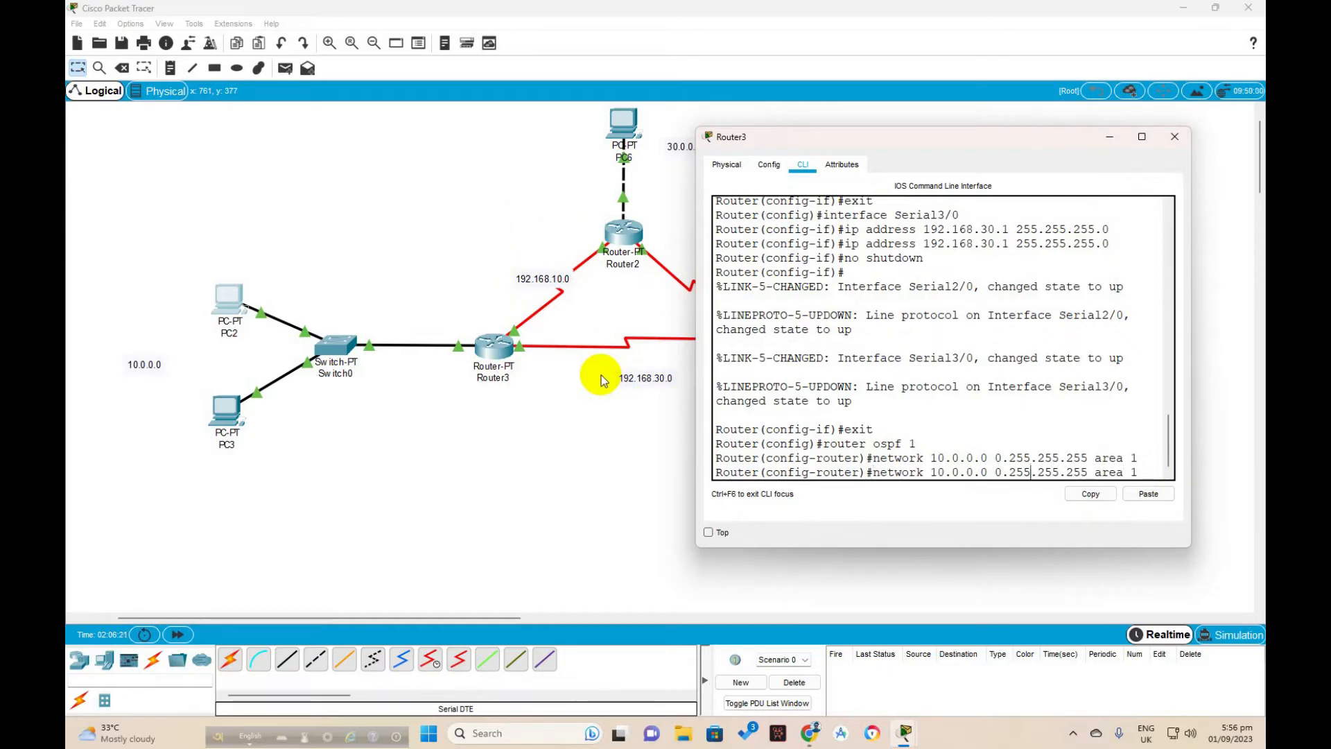
key(Left)
key(Left)
key(BackSpace)
key(BackSpace)
key(BackSpace)
key(BackSpace)
key(BackSpace)
key(BackSpace)
key(BackSpace)
key(BackSpace)
text(192.168.10.0)
Replace the rest of the 192.168.10.0 statement with wildcard mask 0.0.0.255 and area 1, and submit it.
key(Right)
key(Right)
key(Right)
key(Right)
key(Right)
key(BackSpace)
key(BackSpace)
key(BackSpace)
key(BackSpace)
key(BackSpace)
key(BackSpace)
key(BackSpace)
key(BackSpace)
key(BackSpace)
key(BackSpace)
key(BackSpace)
key(BackSpace)
key(BackSpace)
key(BackSpace)
key(BackSpace)
key(BackSpace)
key(BackSpace)
key(BackSpace)
key(BackSpace)
key(BackSpace)
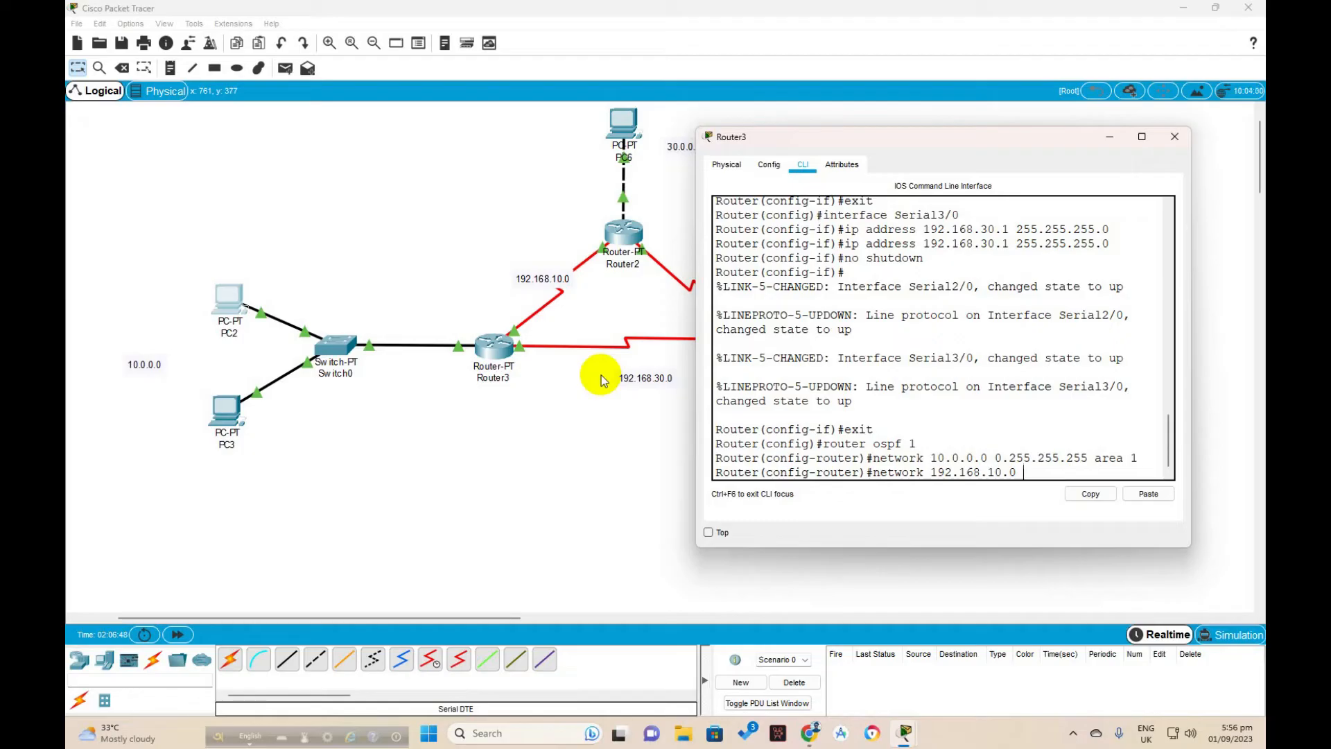
text(0.0.0.255 area 1)
key(BackSpace)
text(1)
key(Return)
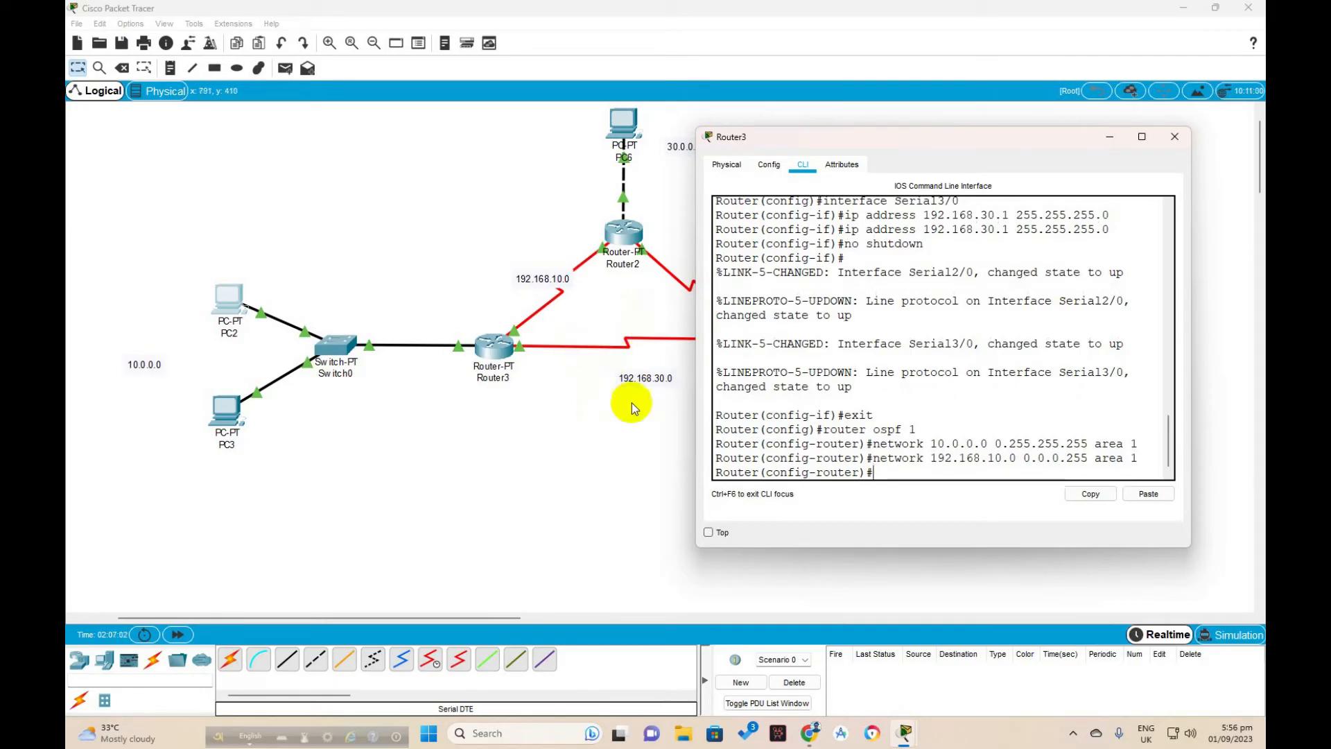
Reuse the last statement to add network 192.168.30.0 with wildcard mask 0.0.0.255 in area 1 to Router3's OSPF process.
key(Up)
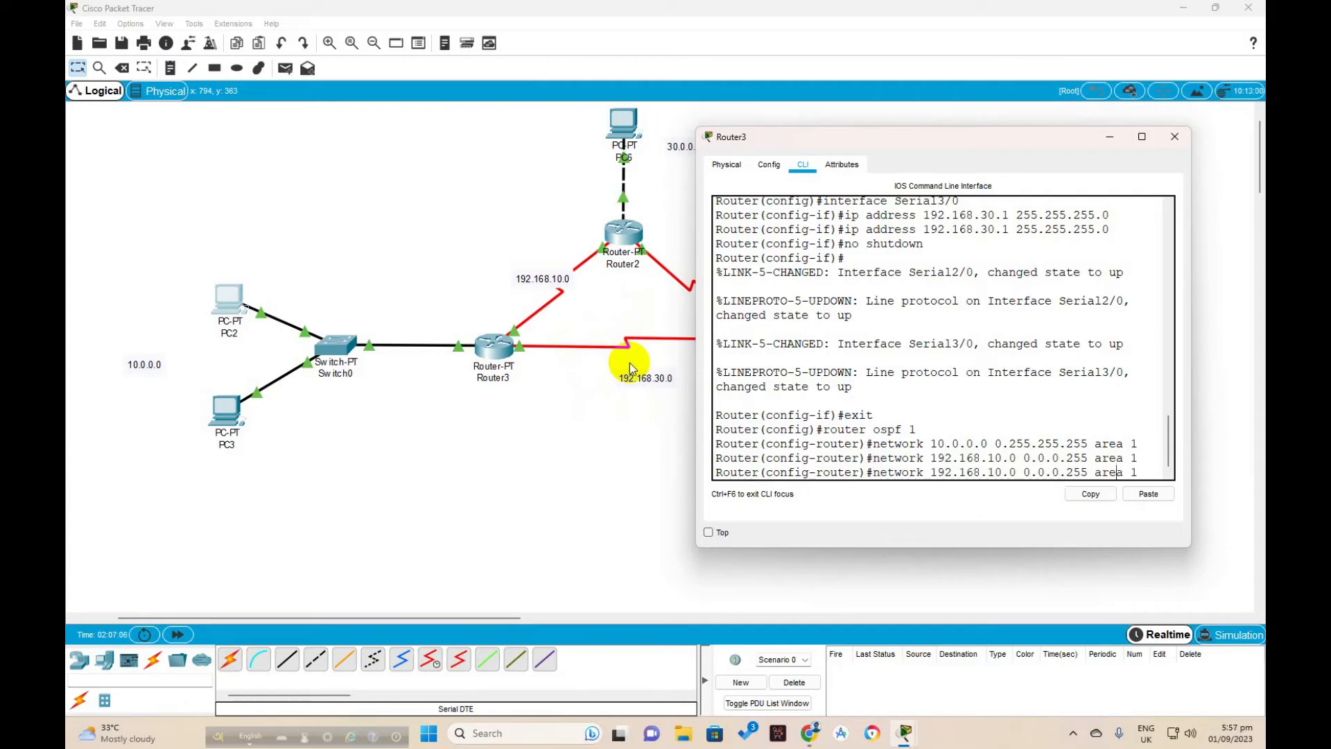
key(Right)
key(Right)
key(Right)
key(BackSpace)
text(3)
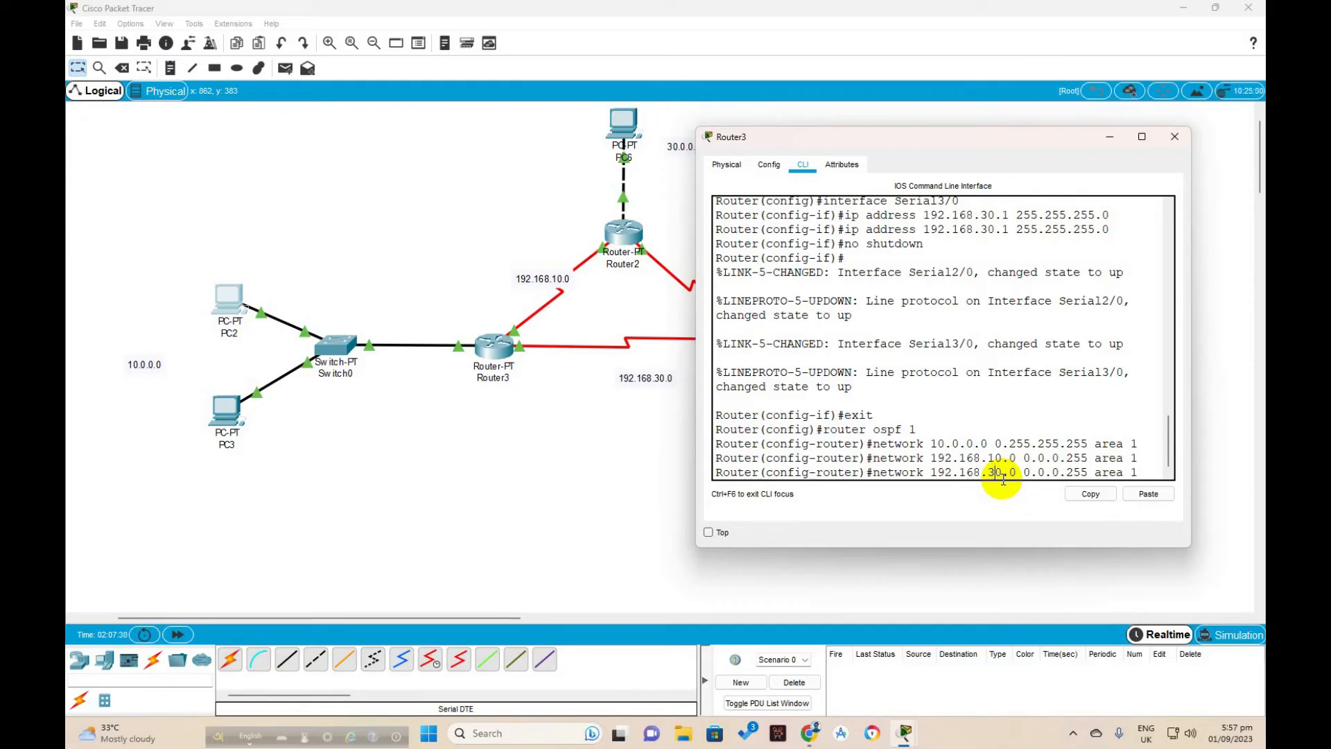
key(Return)
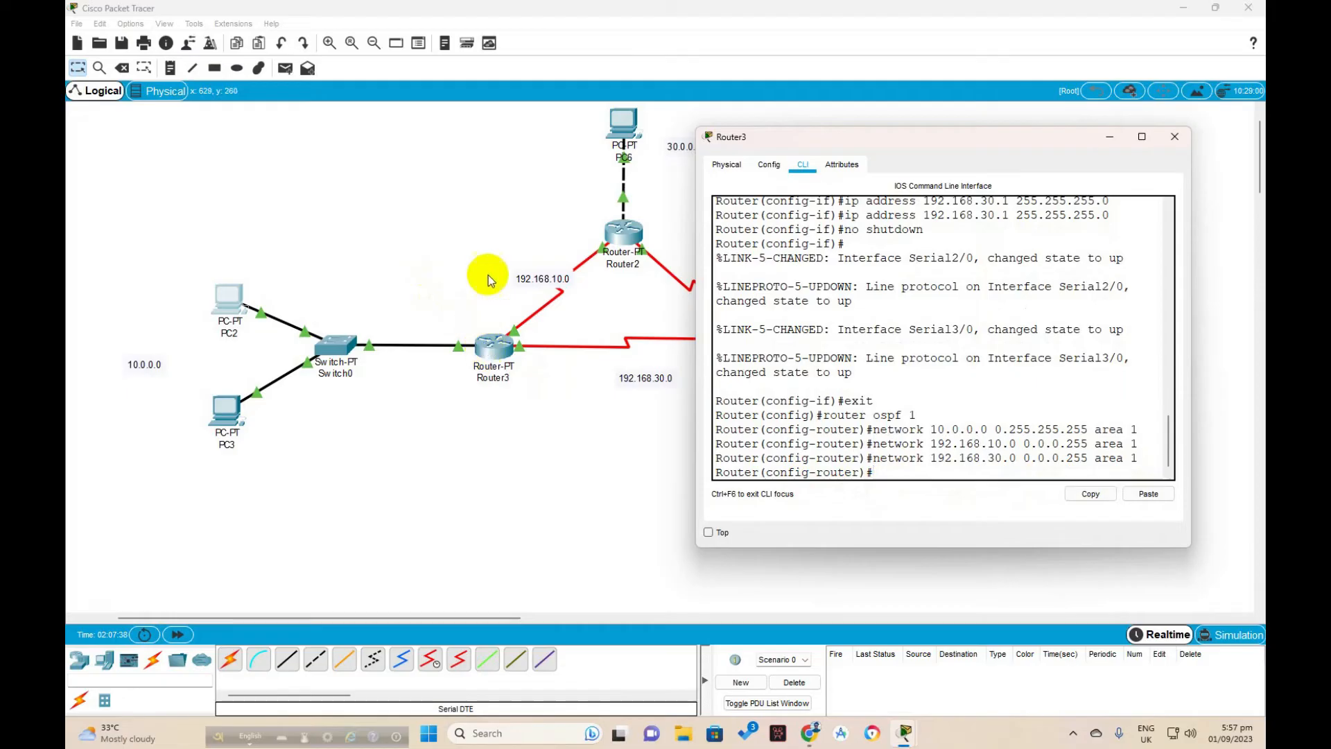
Exit Router3's OSPF configuration mode and close the router's window.
text(exit)
key(Return)
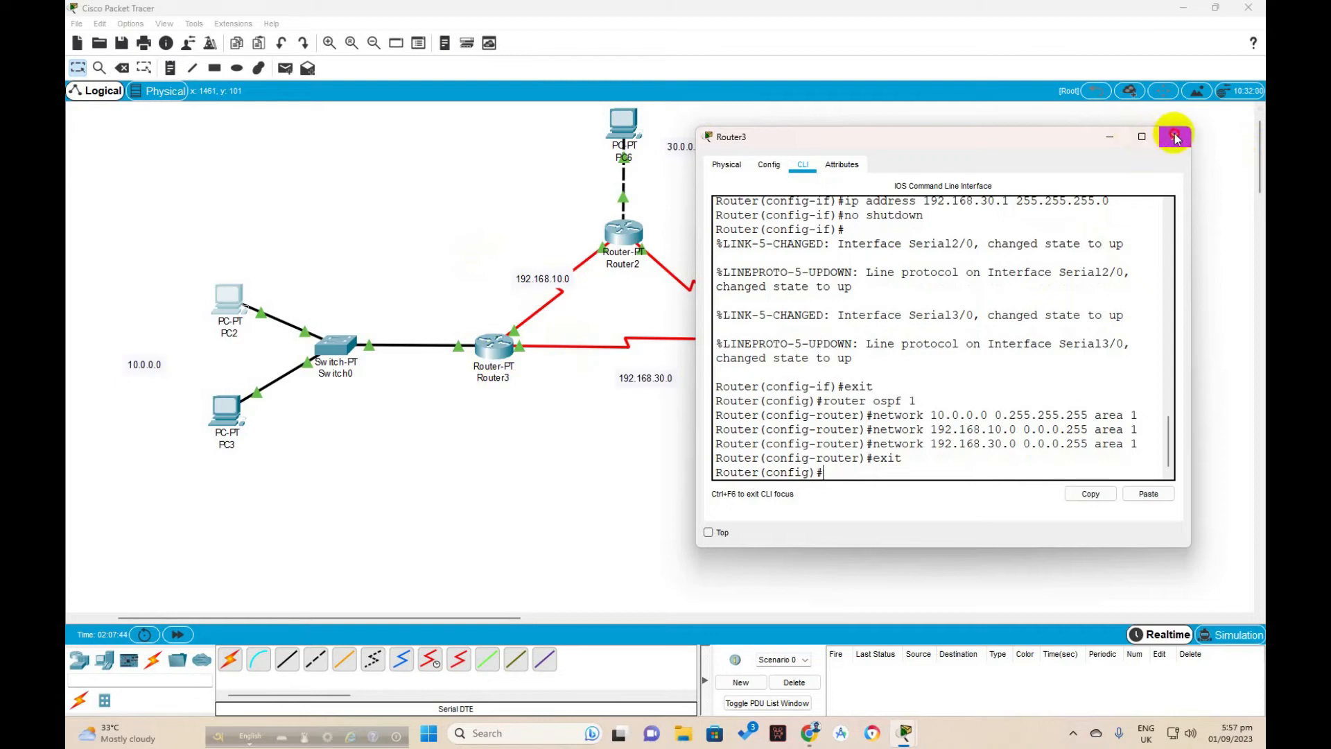
click(1175, 136)
In Router2's command line, exit interface configuration and start OSPF process 2 with router ospf 2.
click(626, 231)
drag(655, 142, 939, 143)
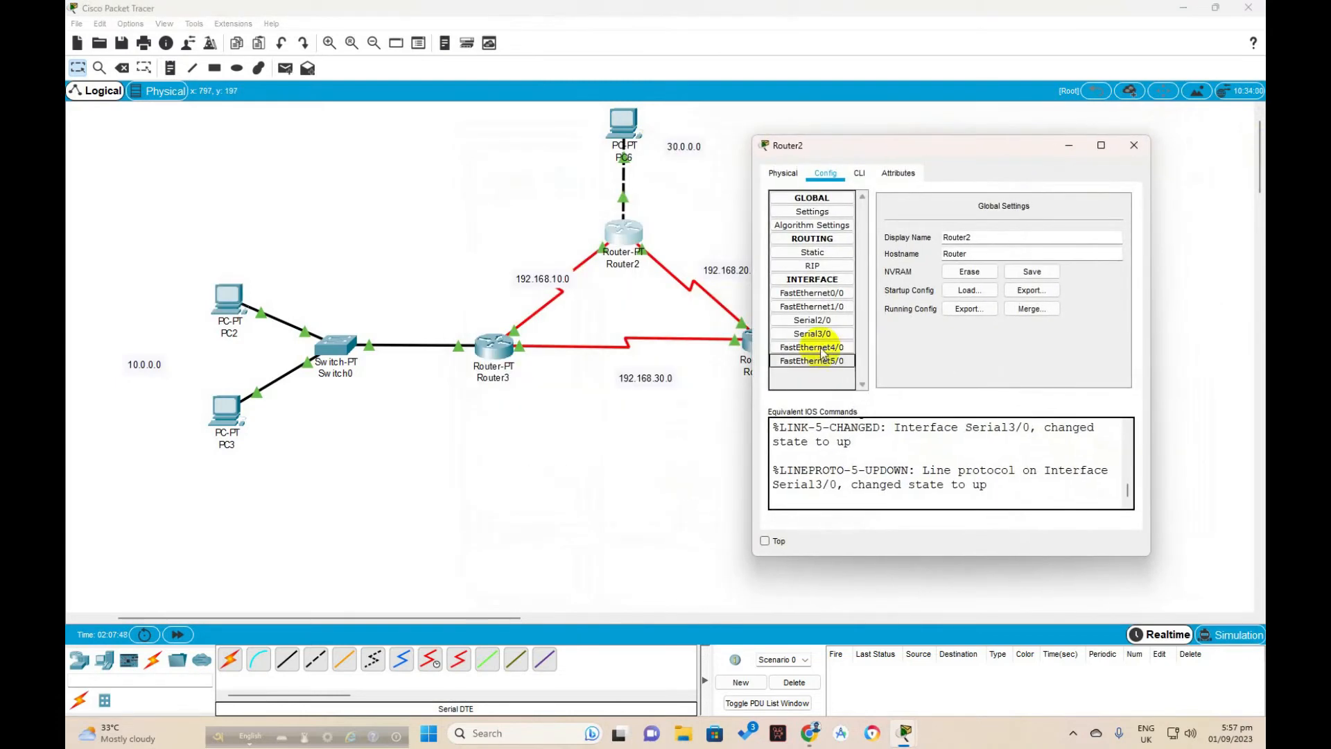
click(862, 173)
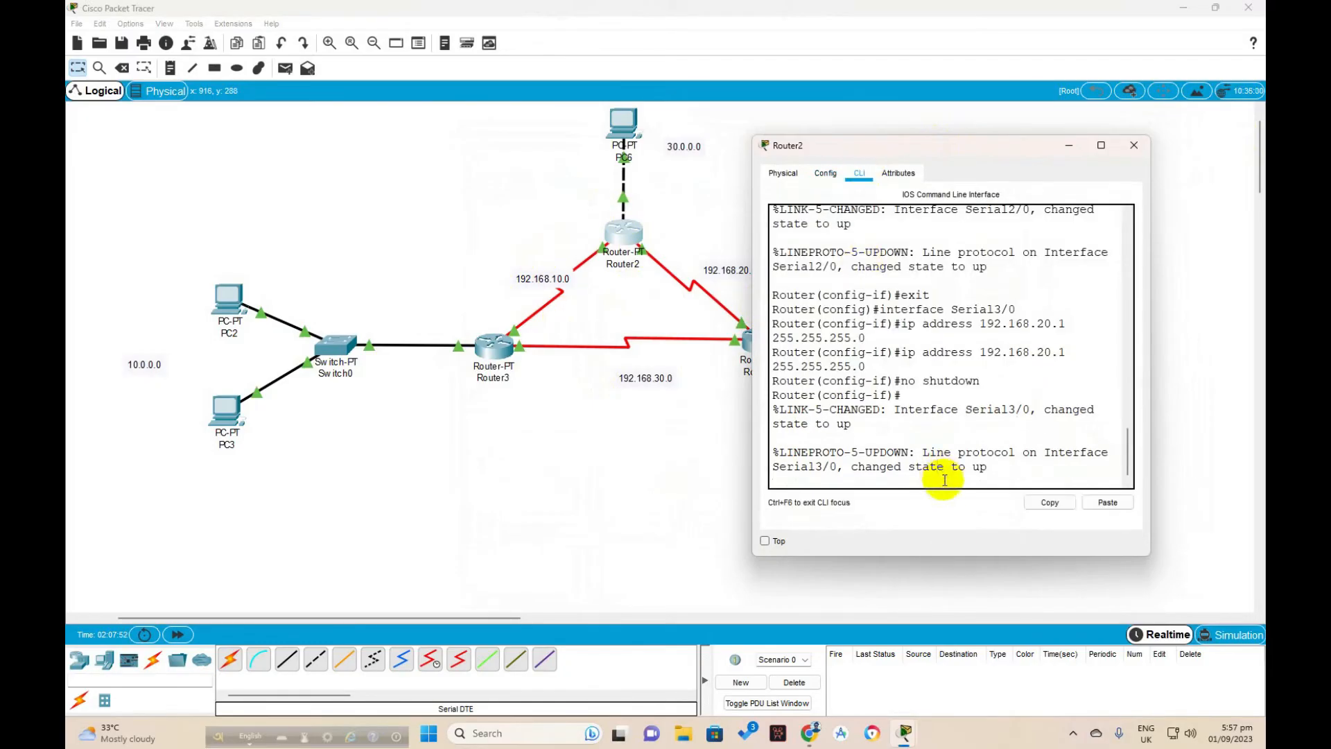
key(Return)
text(exit)
key(Return)
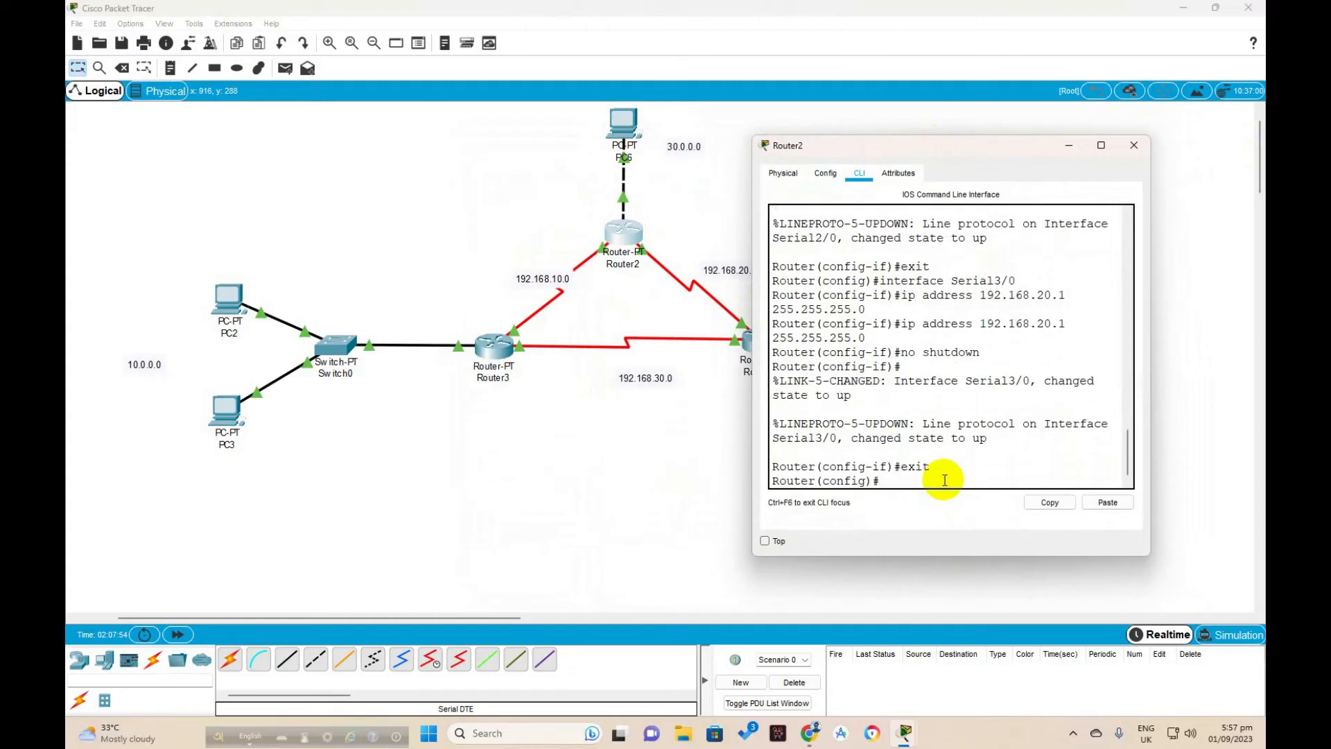
text(roue)
key(BackSpace)
text(ter ospf 2)
key(Return)
Add network 30.0.0.0 with wildcard mask 0.255.255.255 in area 1 to Router2's OSPF process.
text(net)
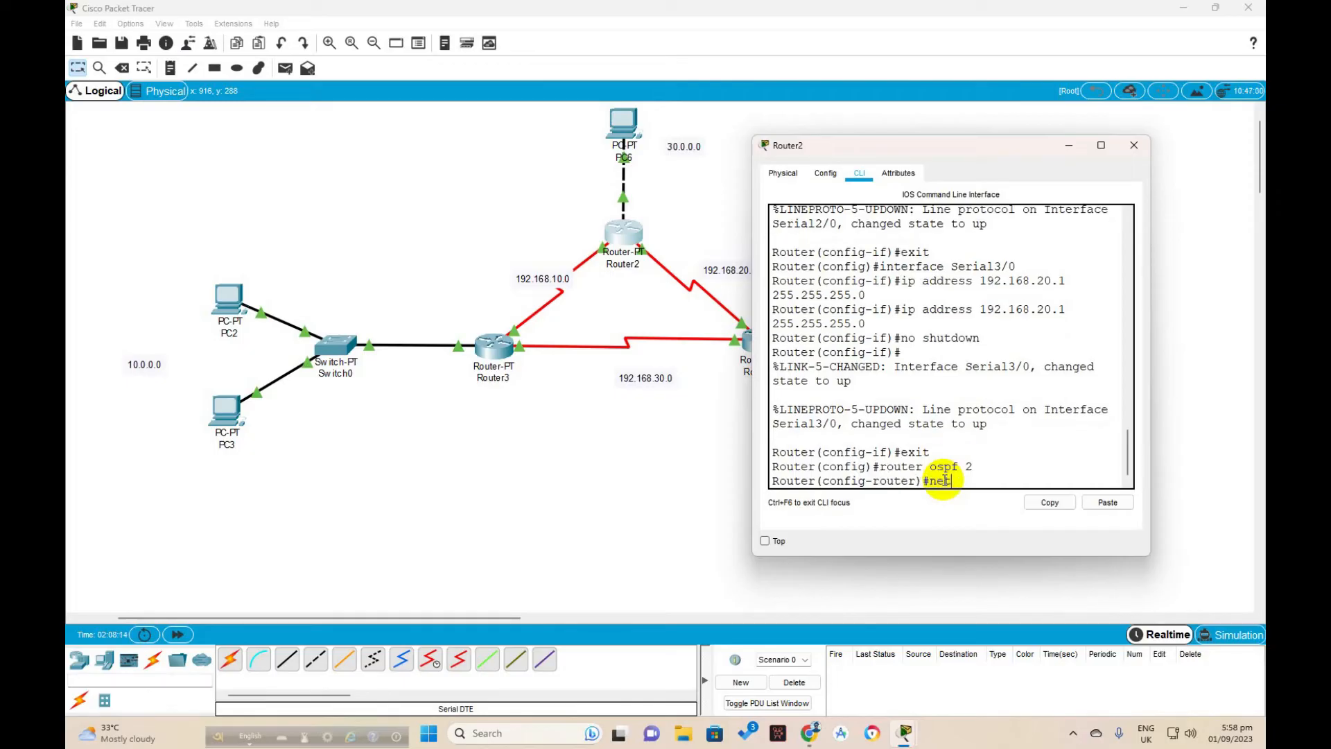
text(work)
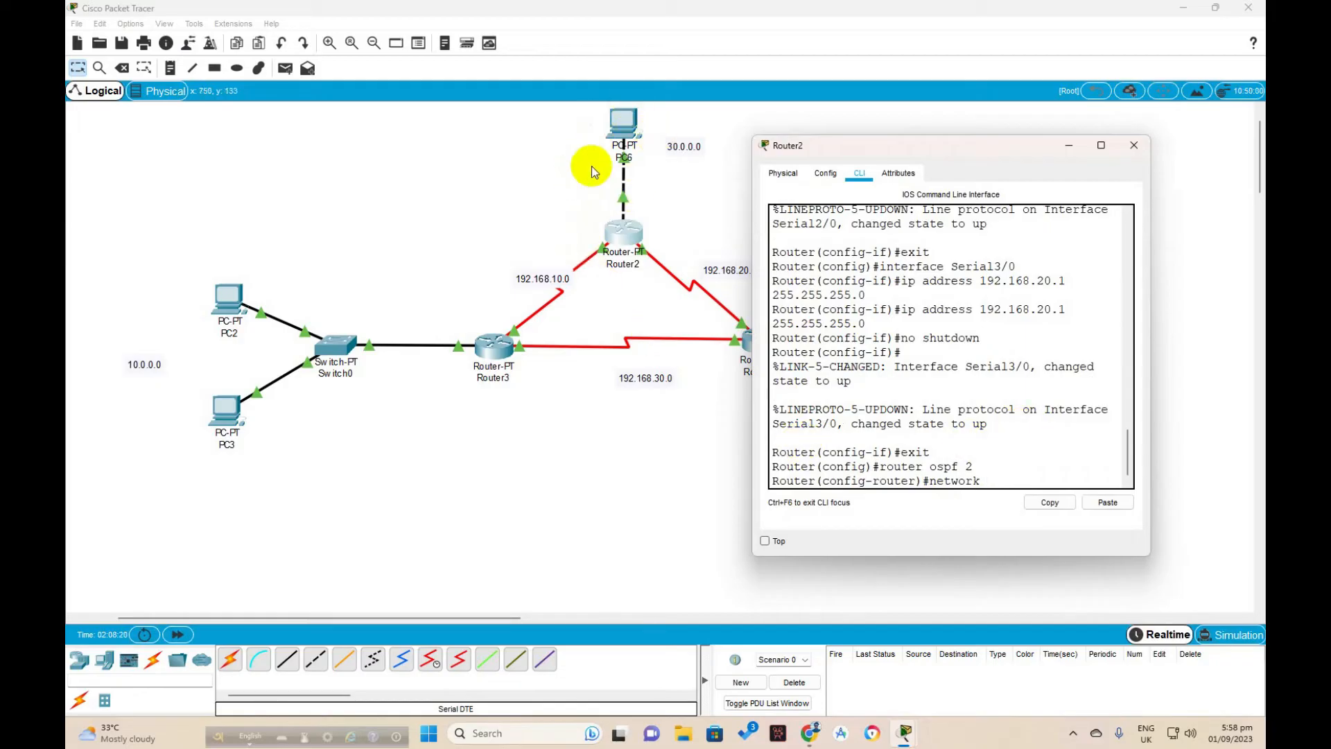
text( 30.0.0.0)
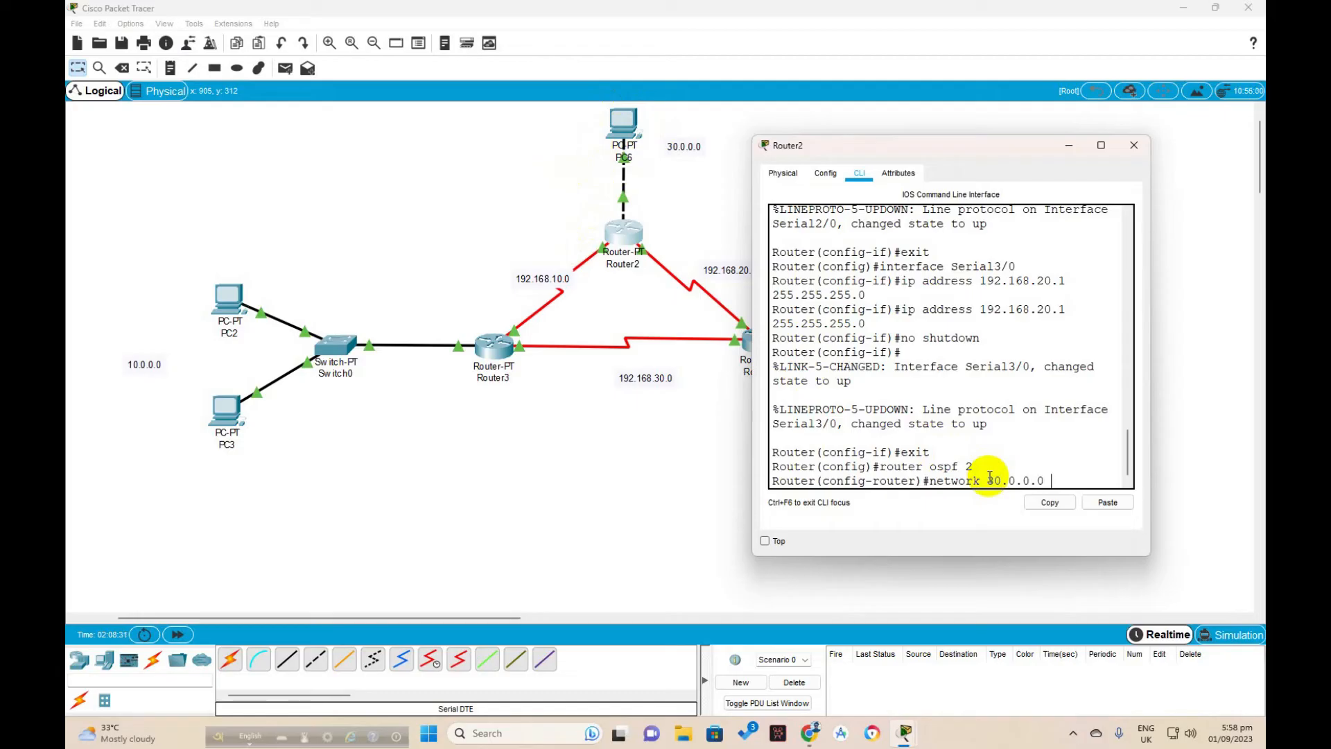
text(0.255.255.25)
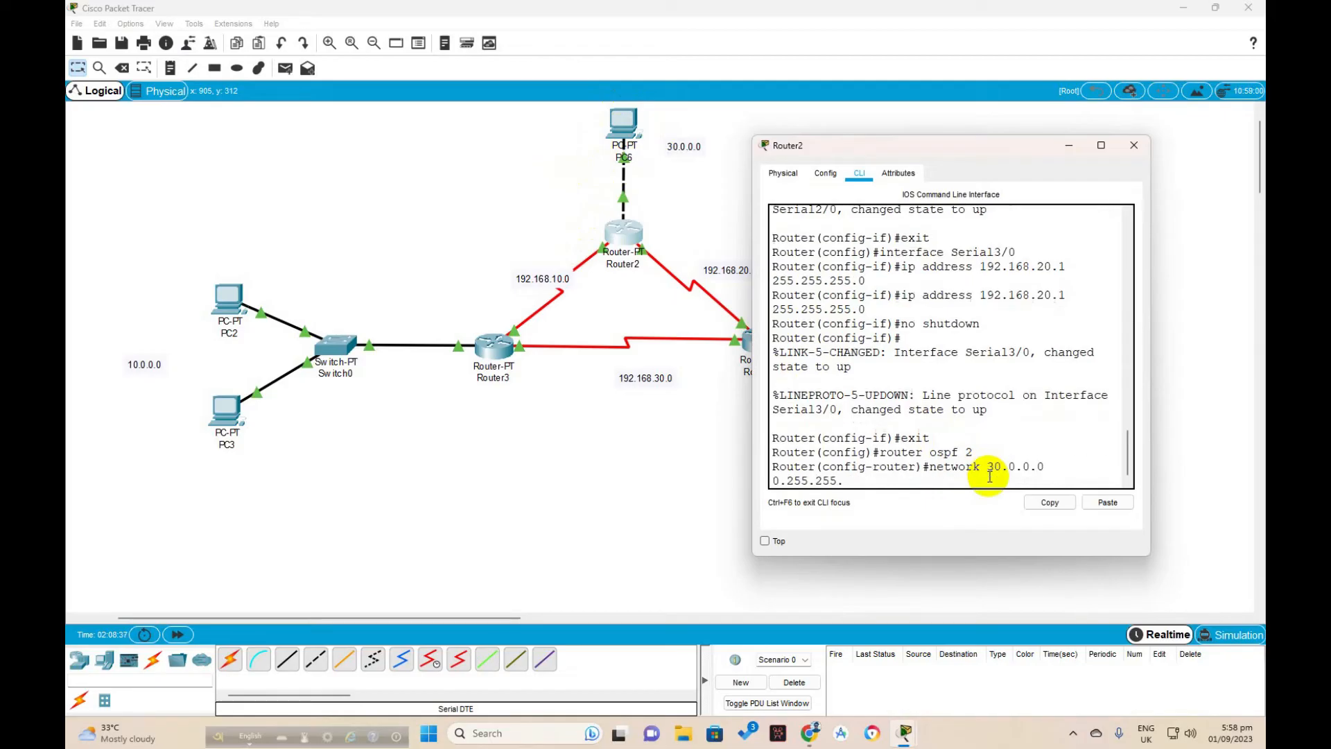
text(5)
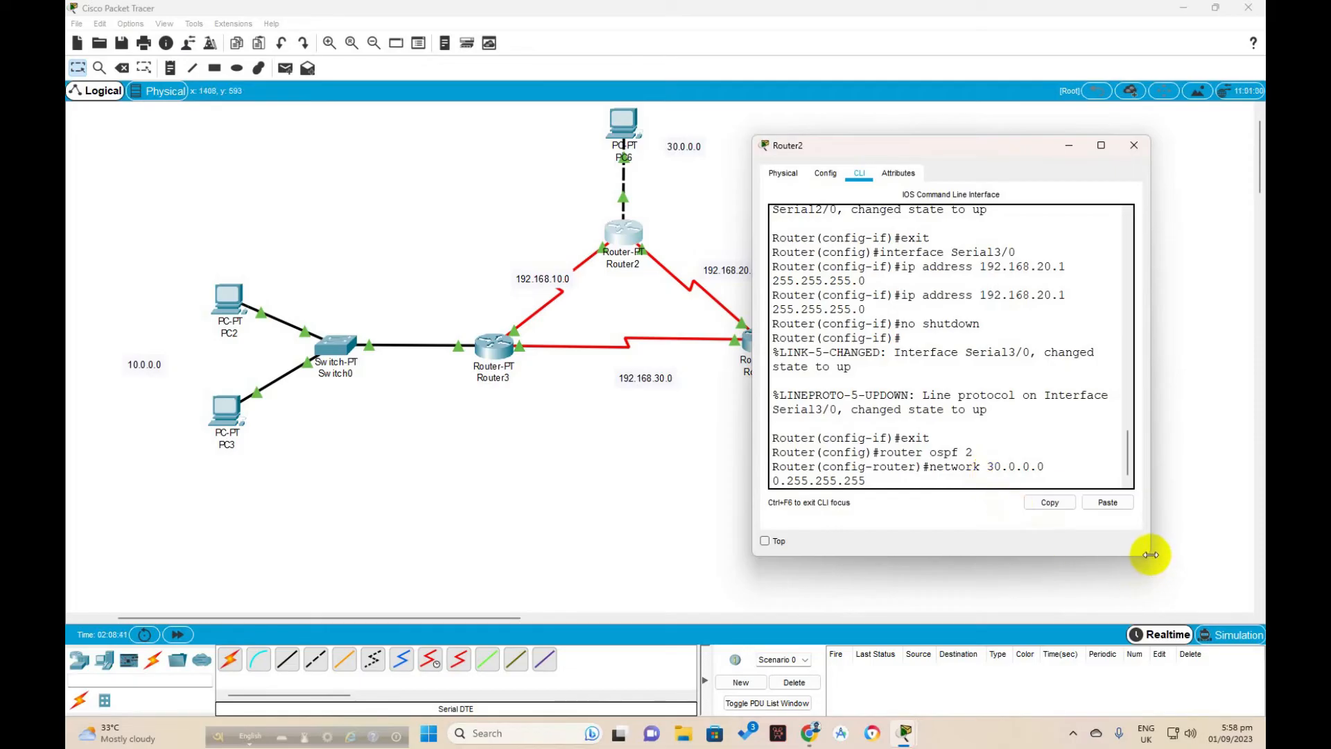
drag(1149, 558, 1253, 556)
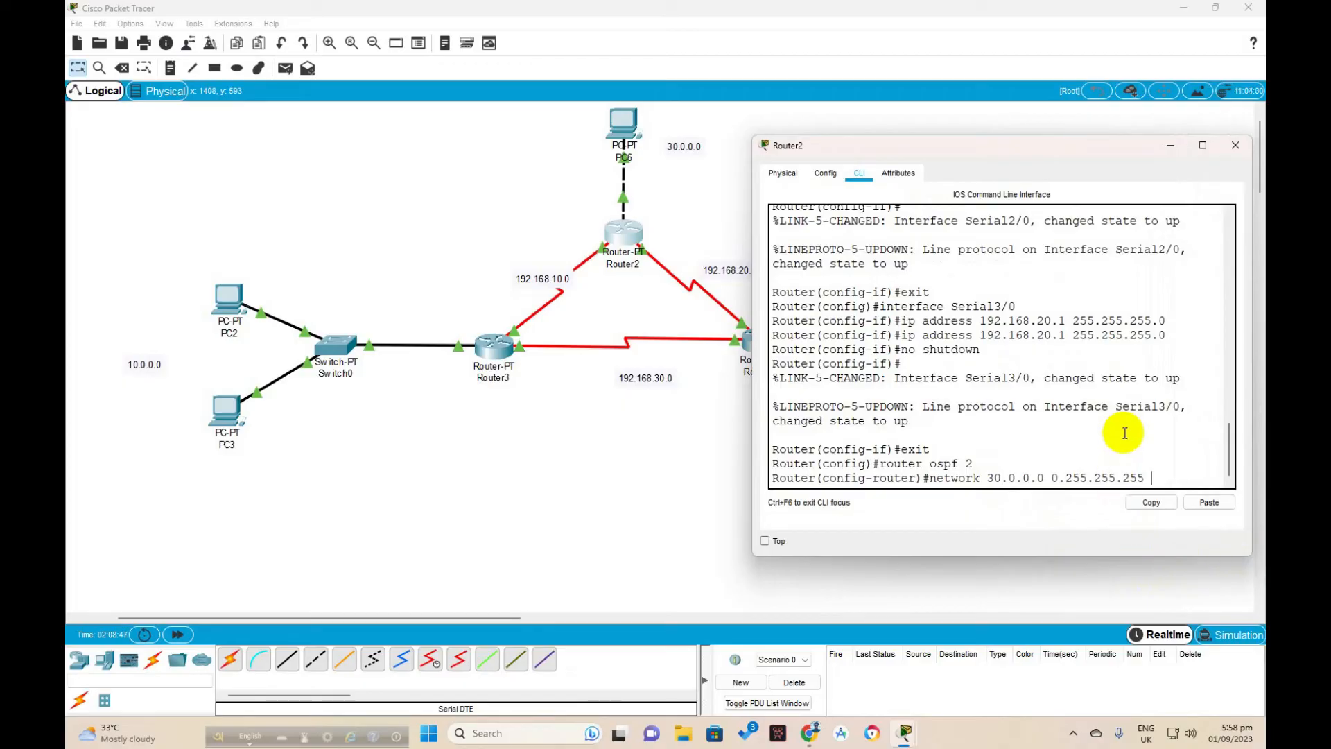
text(area 1)
key(Return)
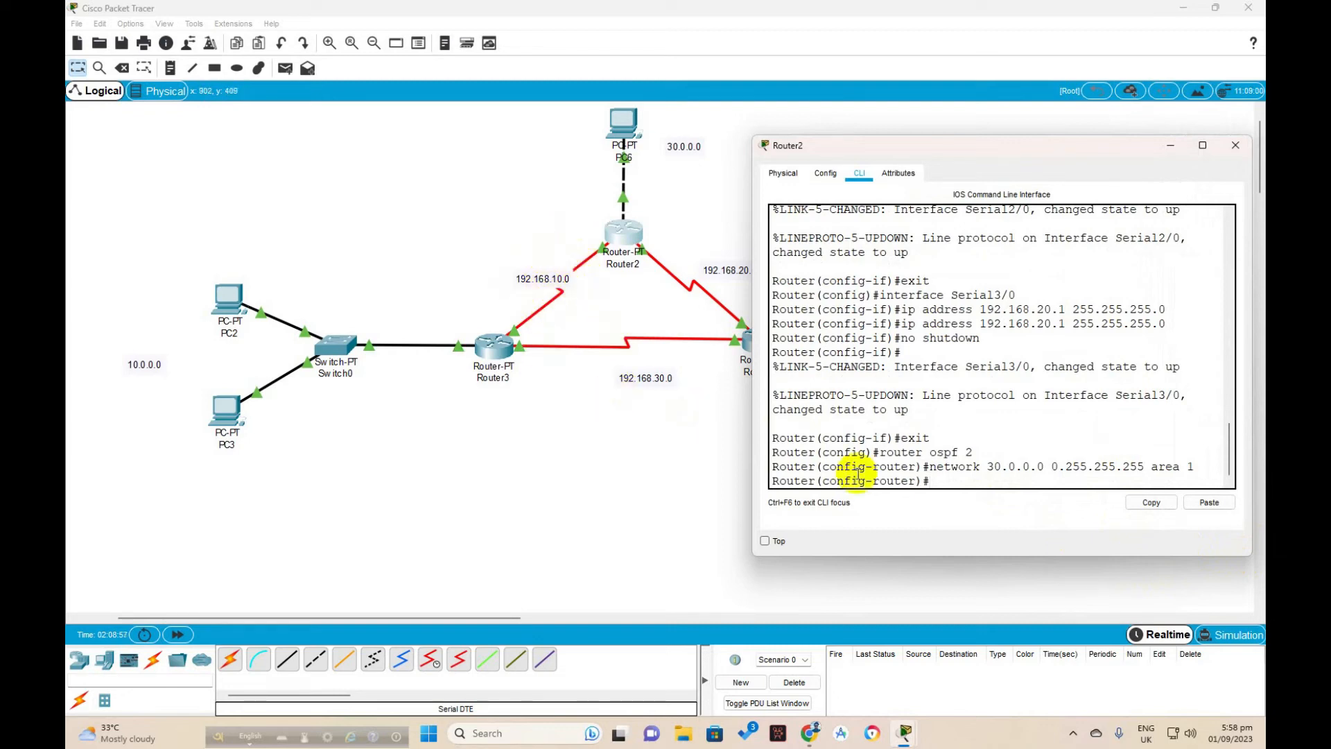
Reuse the 30.0.0.0 statement to add network 192.168.10.0 with wildcard mask 0.255.255.255 in area 1 to Router2's OSPF process.
key(Up)
key(BackSpace)
key(BackSpace)
key(BackSpace)
key(BackSpace)
key(BackSpace)
key(BackSpace)
key(BackSpace)
key(BackSpace)
key(BackSpace)
key(BackSpace)
key(BackSpace)
key(BackSpace)
key(BackSpace)
key(BackSpace)
key(BackSpace)
key(BackSpace)
key(BackSpace)
key(BackSpace)
key(BackSpace)
key(BackSpace)
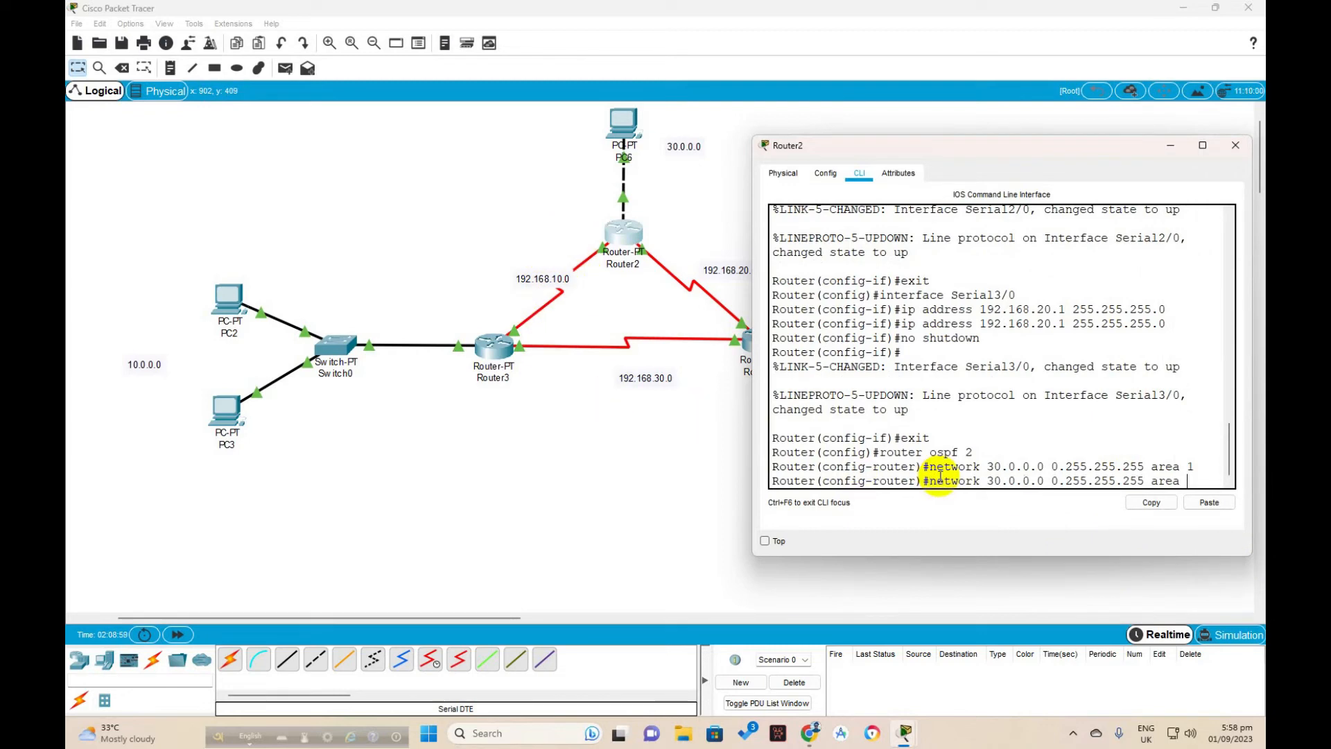
key(BackSpace)
key(BackSpace)
key(BackSpace)
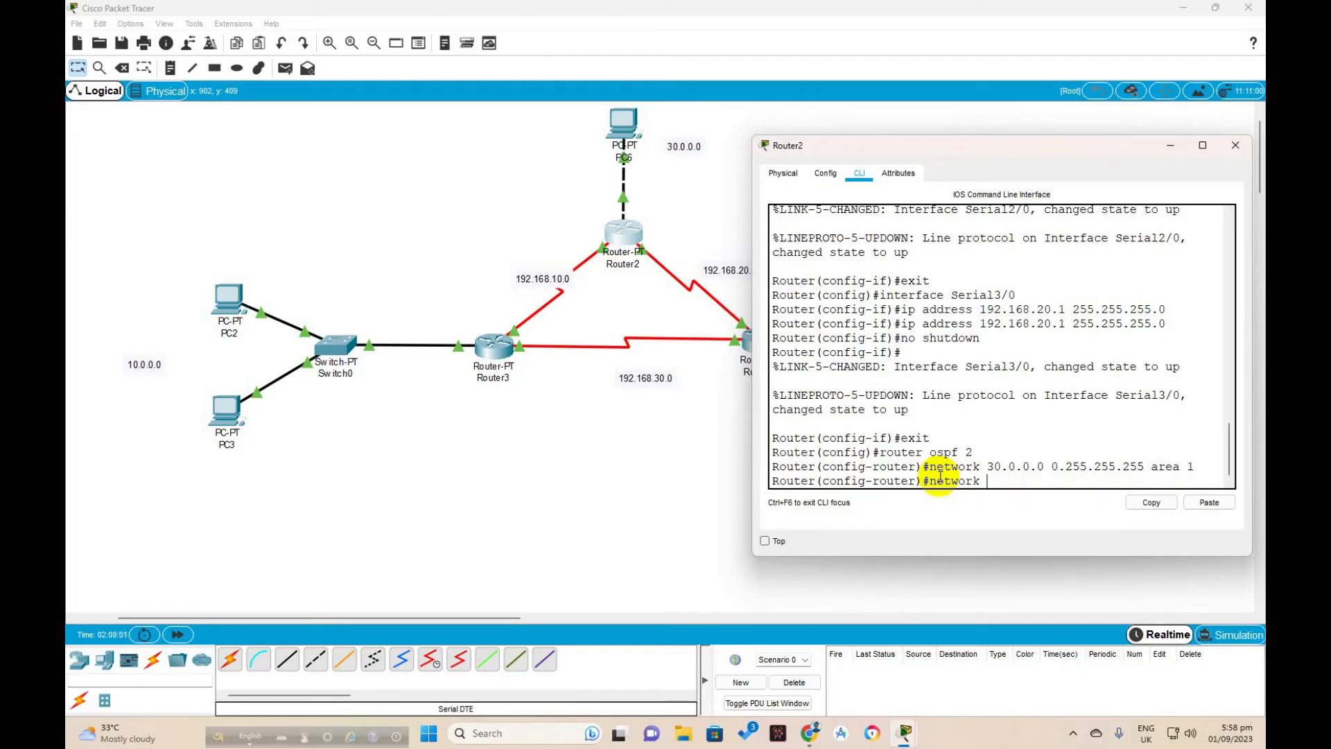
text(192.168.10.0)
text(0.255.255.25)
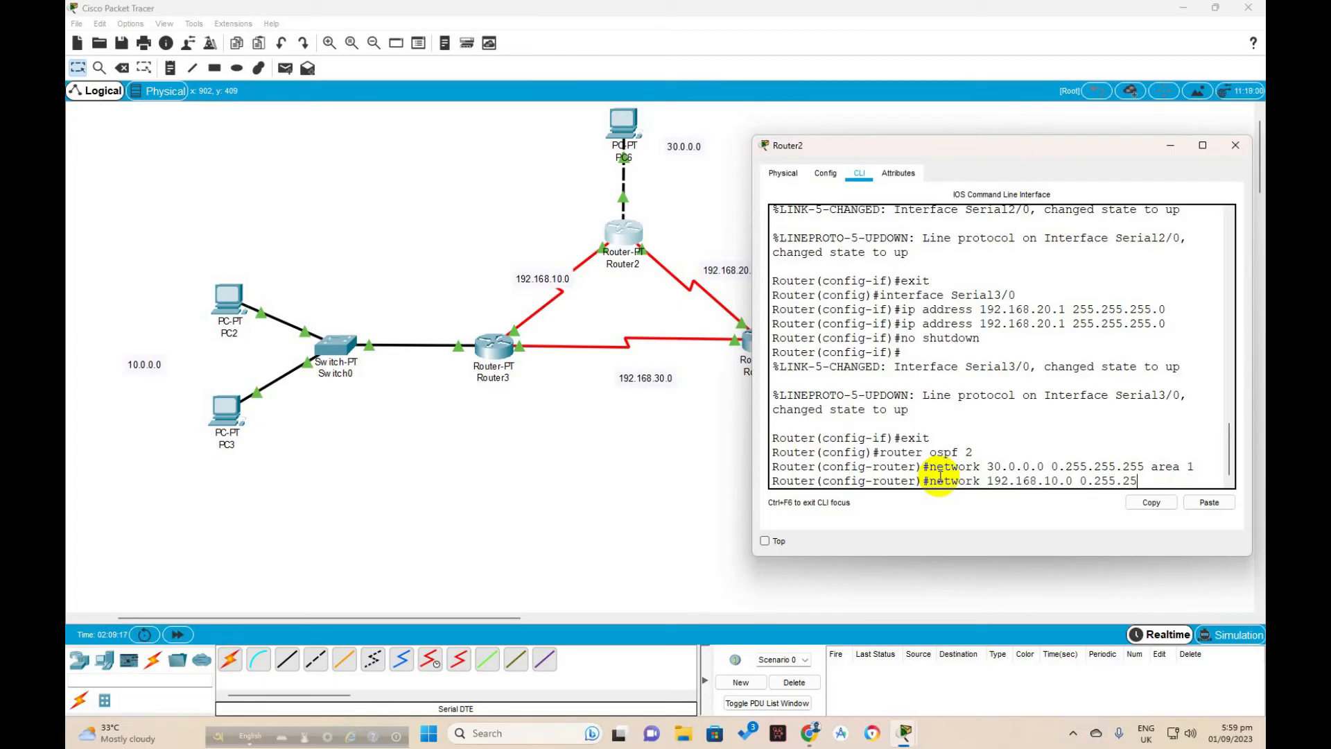
text(5 area 1)
key(Return)
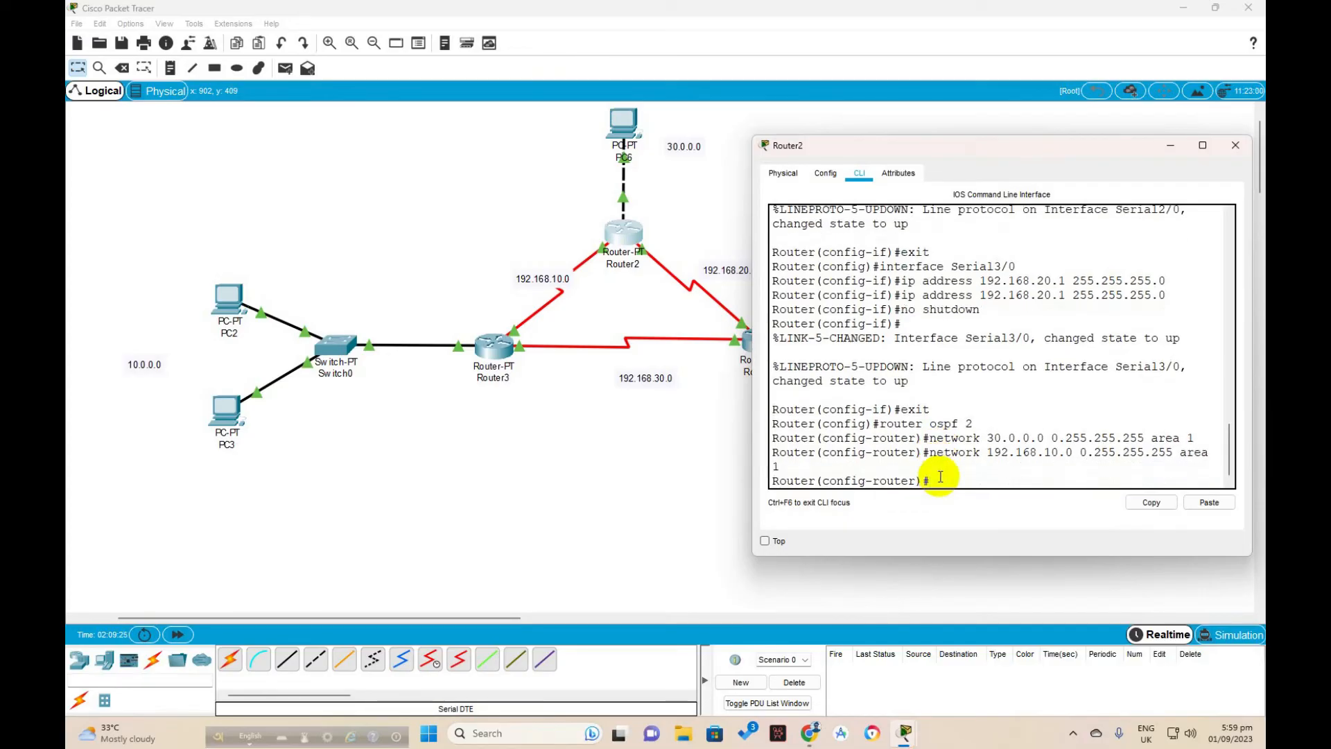
Edit the recalled 192.168.10.0 statement to add network 192.168.20.0 with wildcard mask 0.255.255.255 in area 1 on Router2.
key(Up)
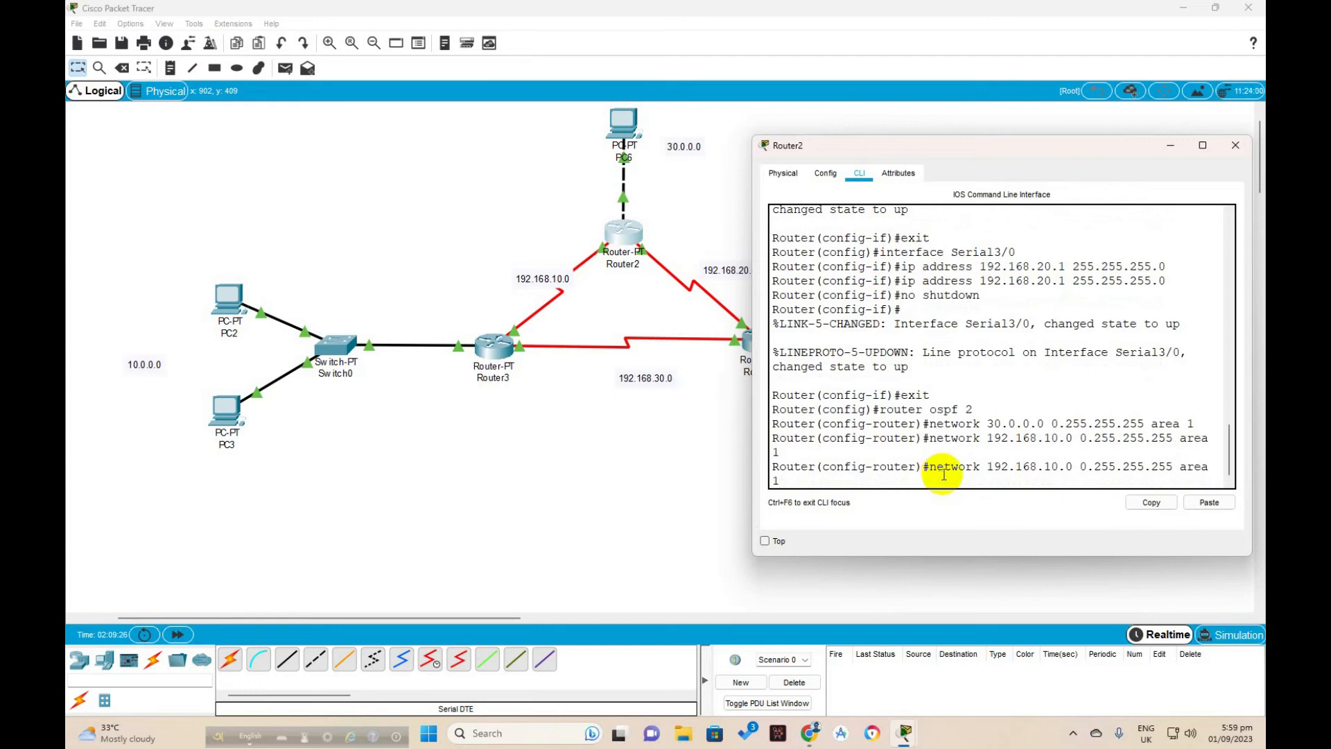
drag(752, 447, 742, 447)
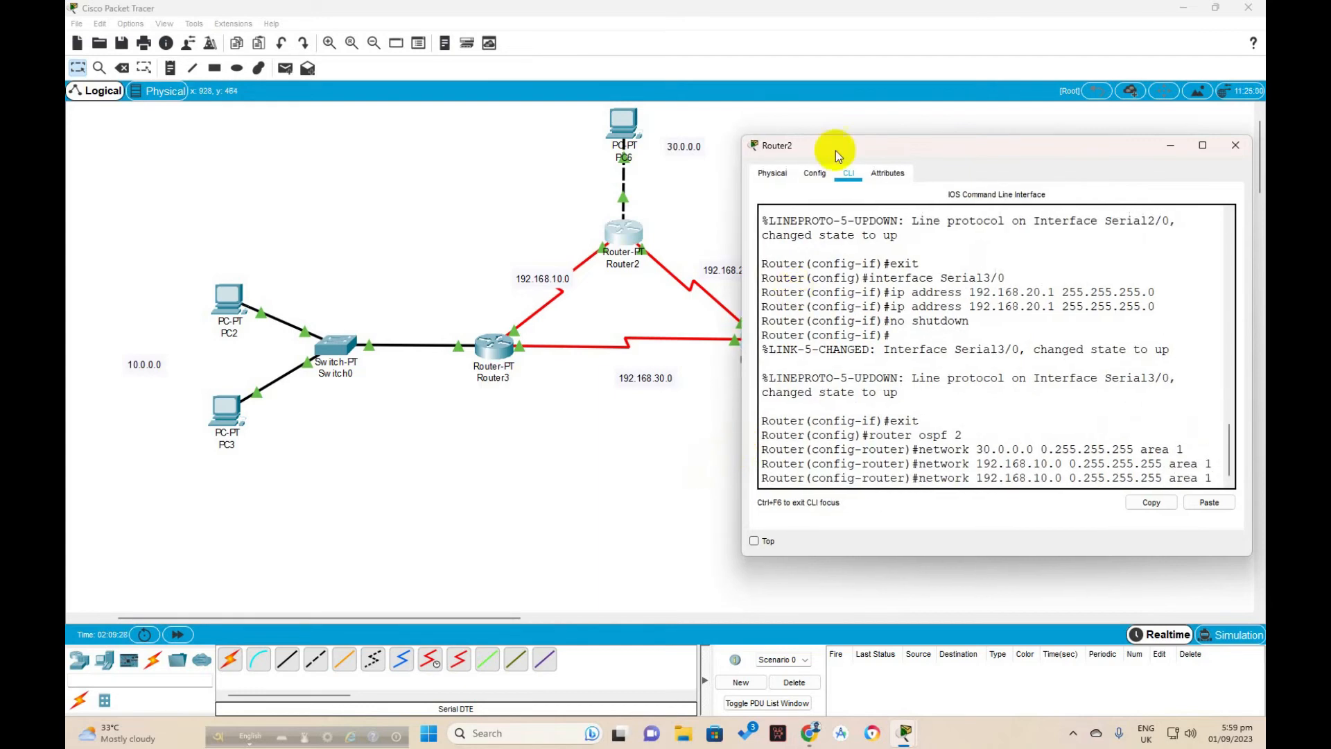
drag(855, 146, 885, 152)
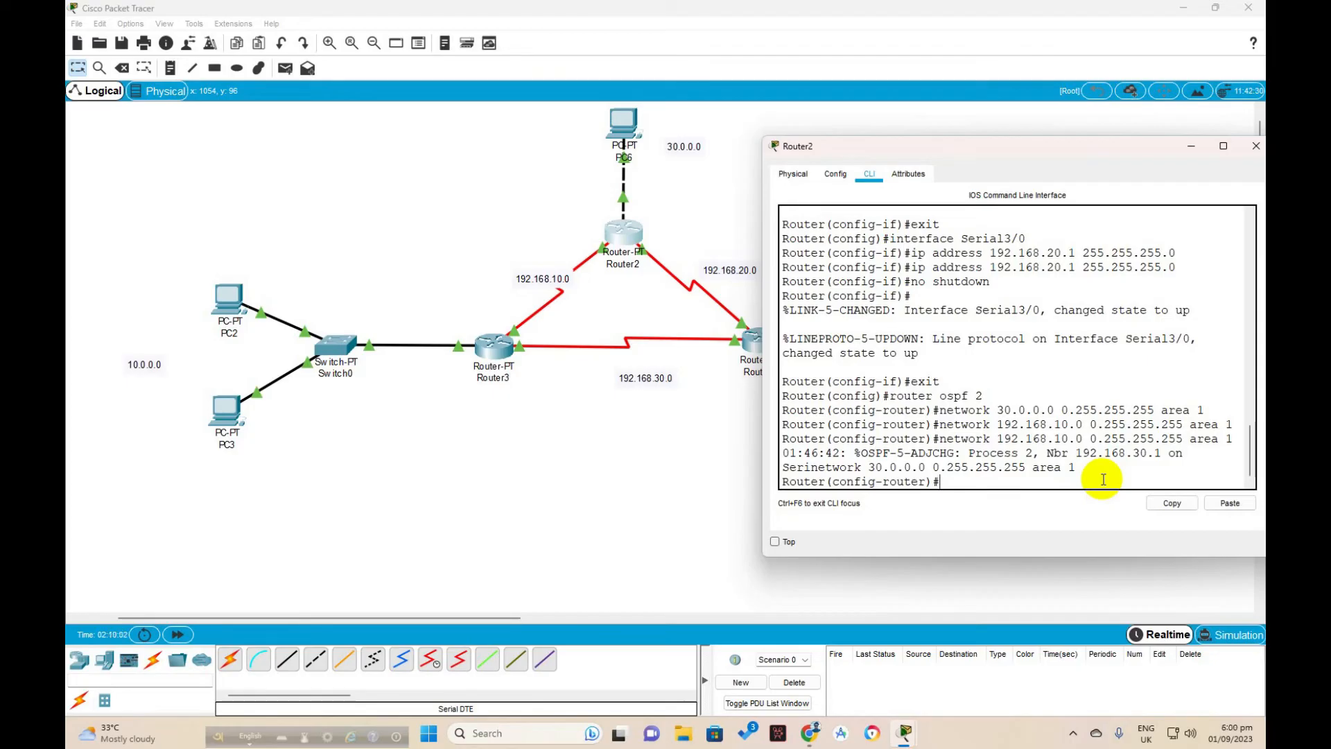
key(Up)
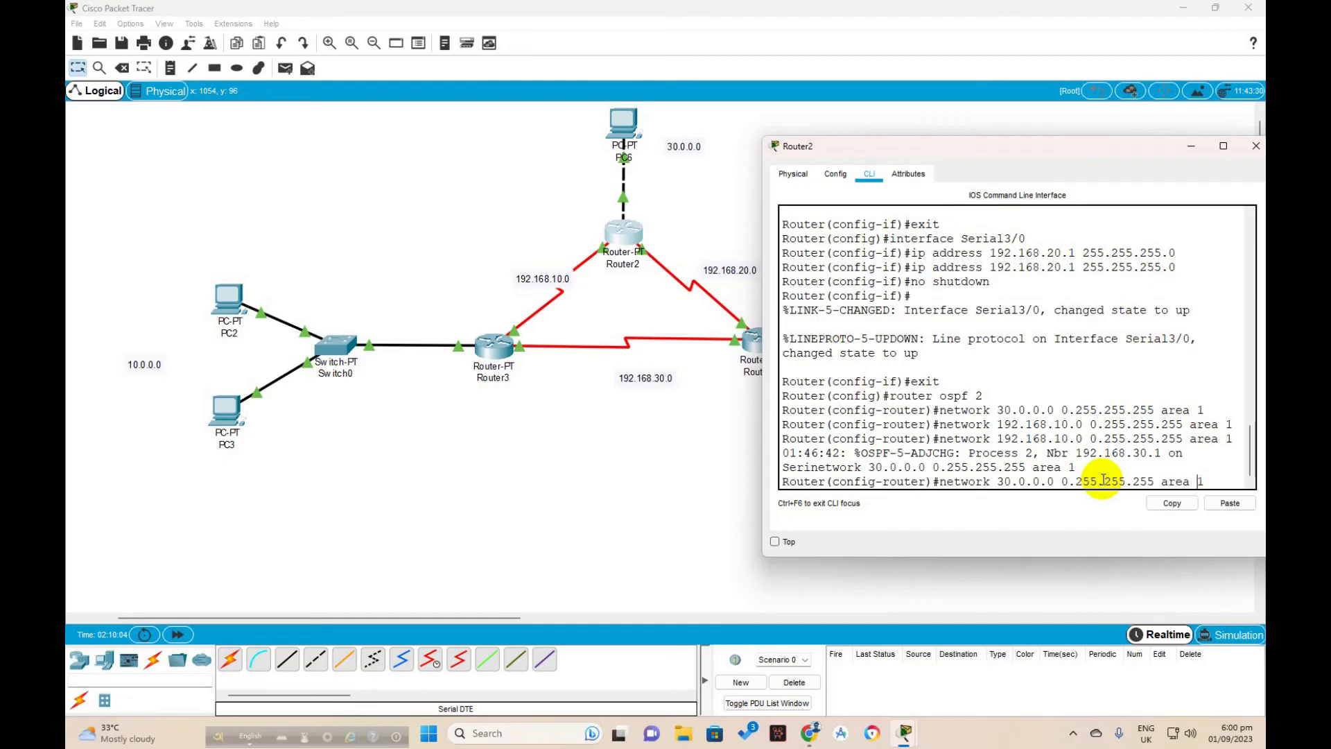
key(Up)
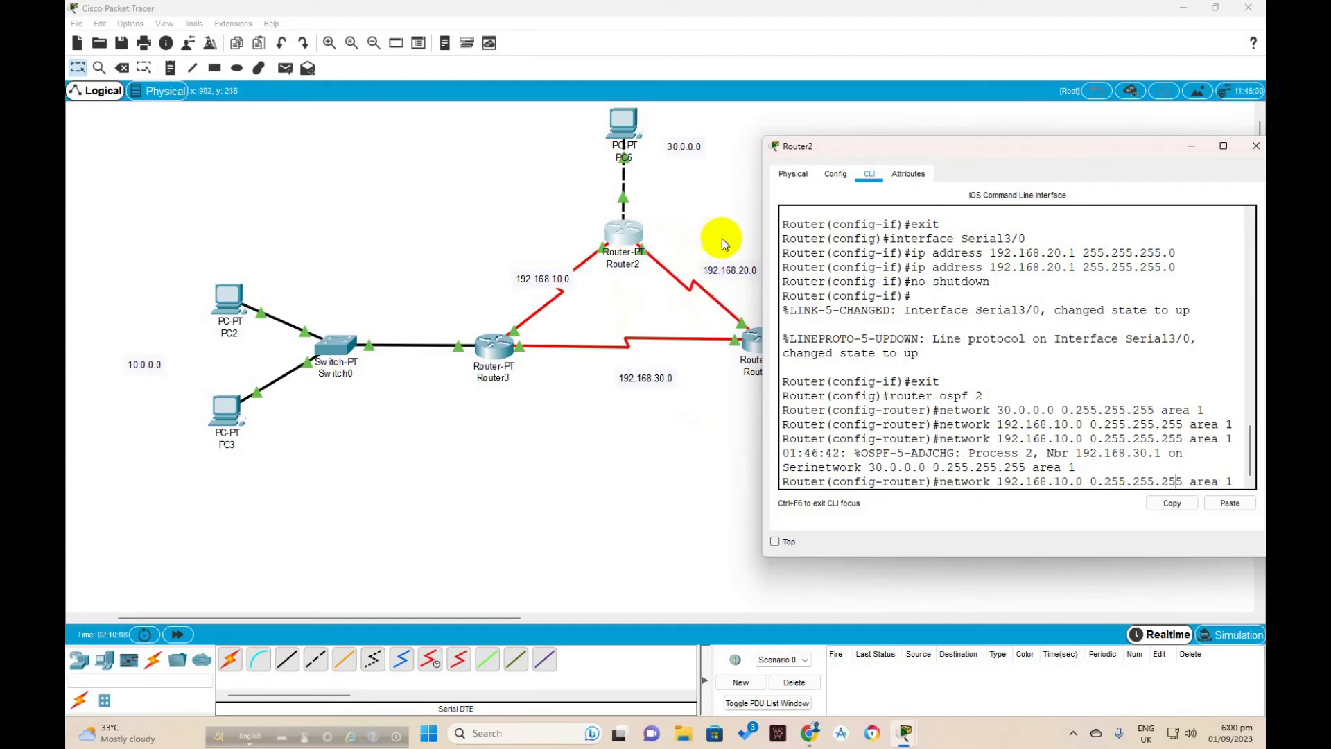
key(Left)
key(Left)
key(Left)
key(Left)
key(Left)
key(Left)
key(Left)
key(Left)
key(Left)
key(Left)
key(Left)
key(Left)
key(Left)
key(Left)
key(Left)
key(Left)
key(Left)
key(Left)
key(Left)
key(Left)
key(BackSpace)
text(2)
key(Right)
key(Right)
key(Right)
key(Right)
key(Right)
key(Right)
key(Right)
key(Right)
key(Right)
key(Right)
key(Right)
key(Right)
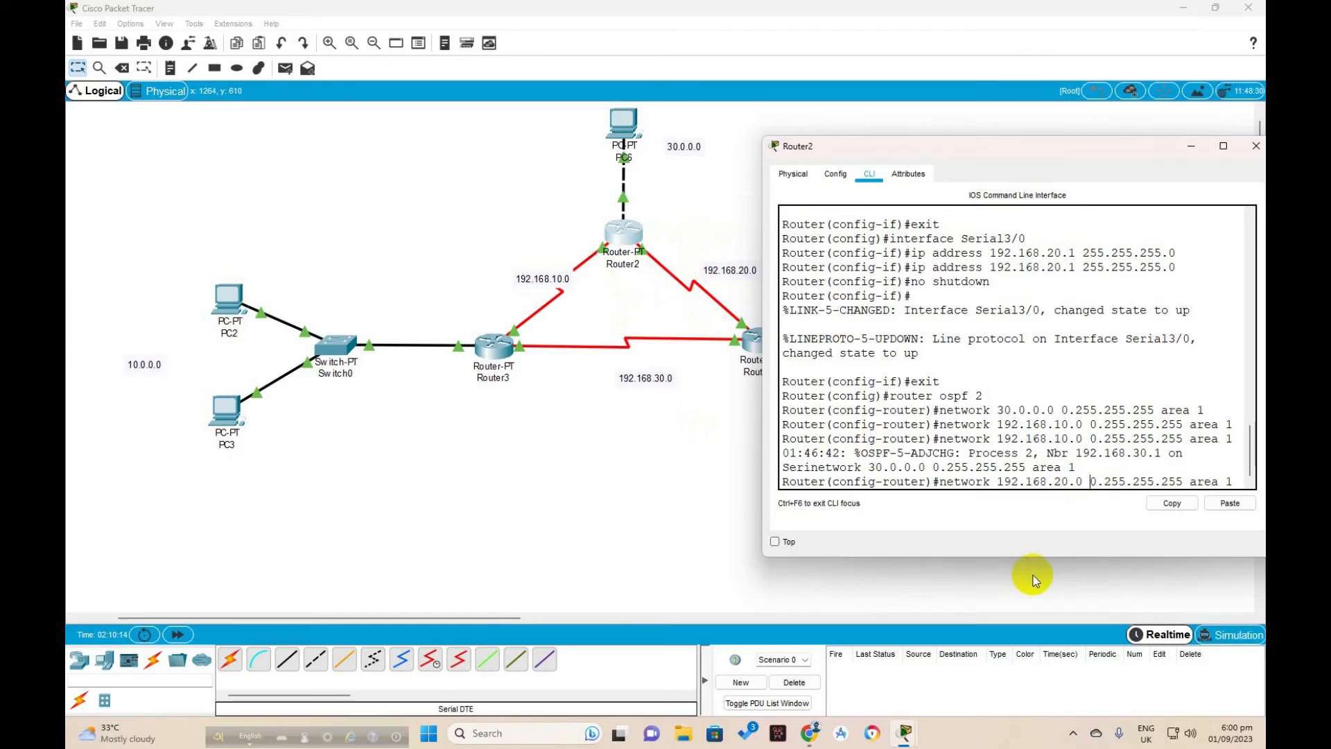
key(Return)
Exit Router2's OSPF configuration mode and close the router's window.
text(exit)
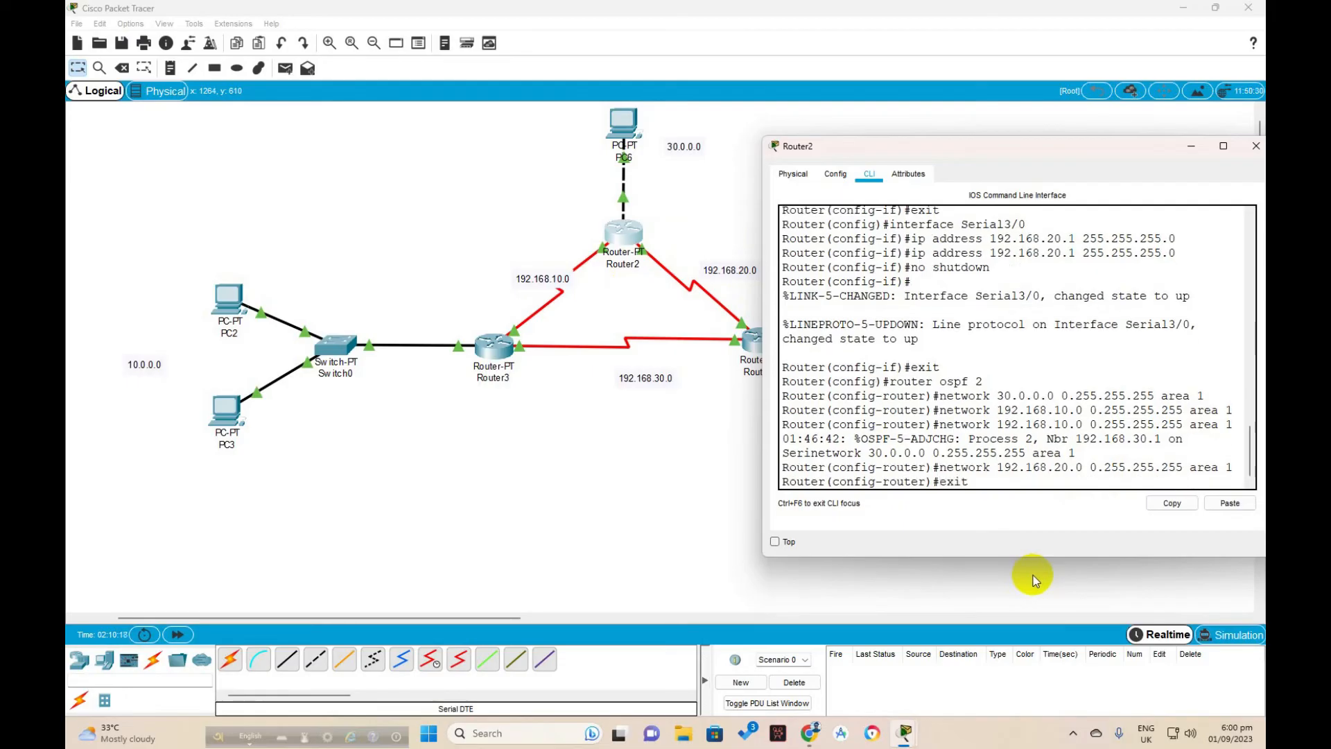
key(Return)
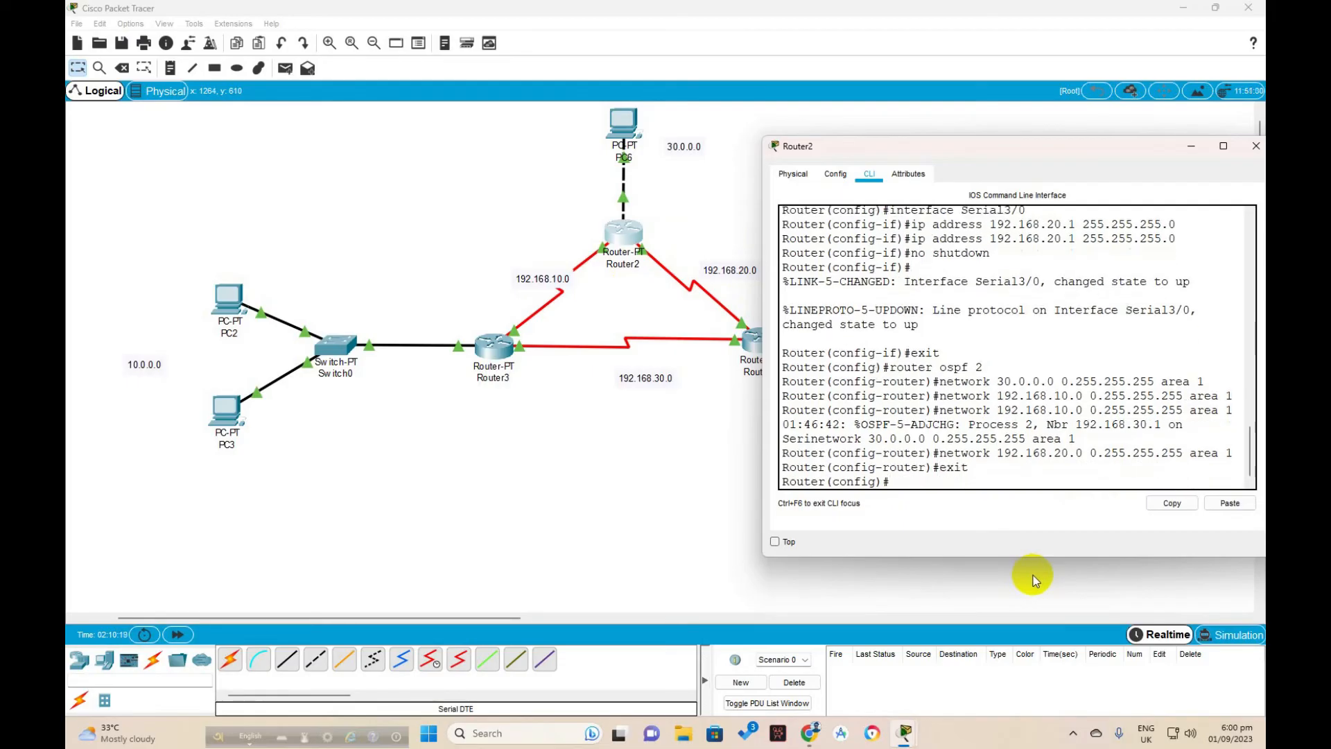
click(1256, 145)
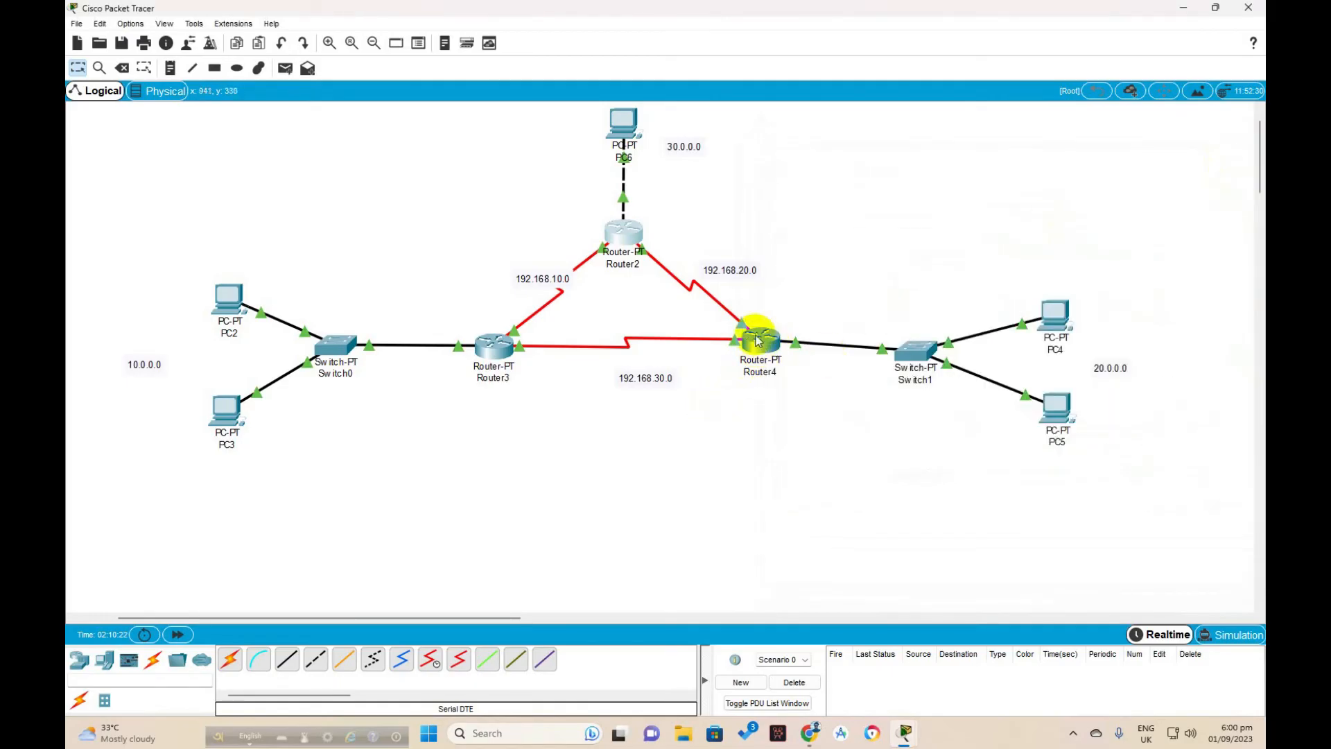
Open Router4's command line in a widened window and exit interface configuration mode.
click(763, 349)
drag(716, 154, 394, 165)
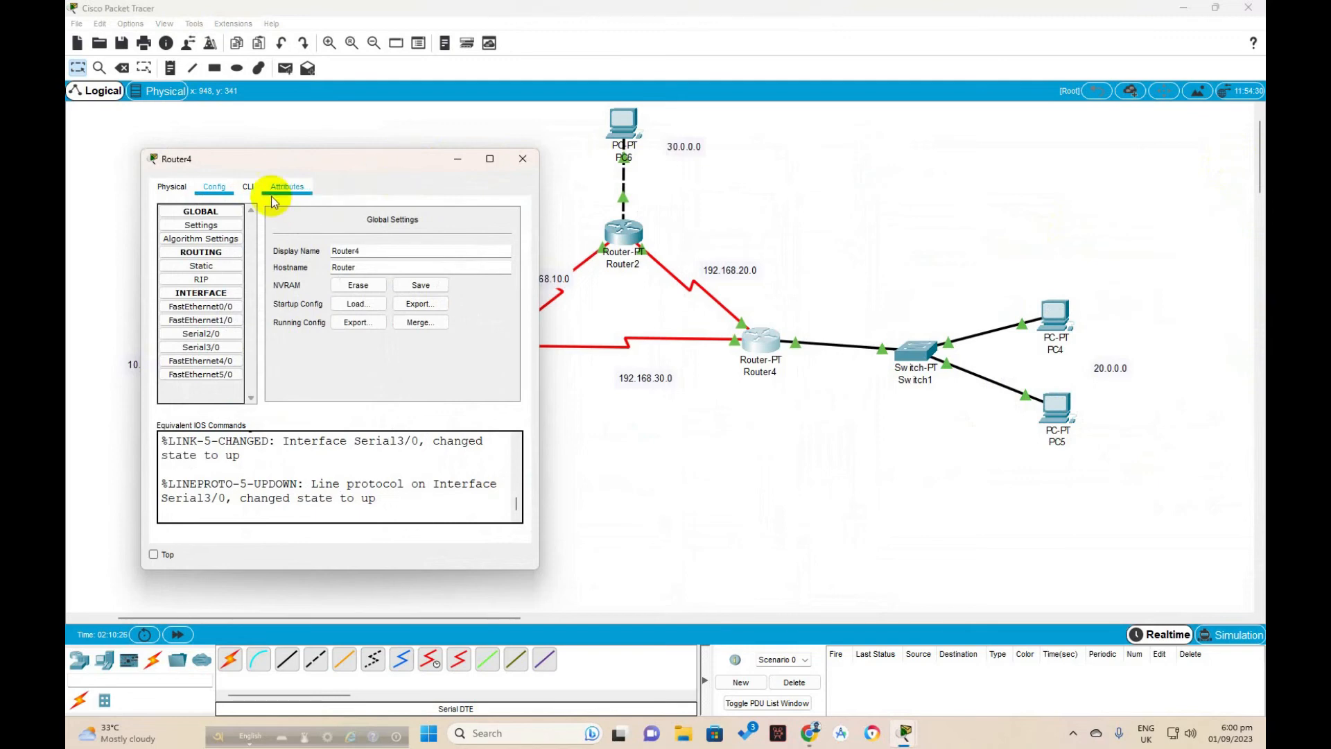
click(248, 187)
drag(539, 423, 615, 435)
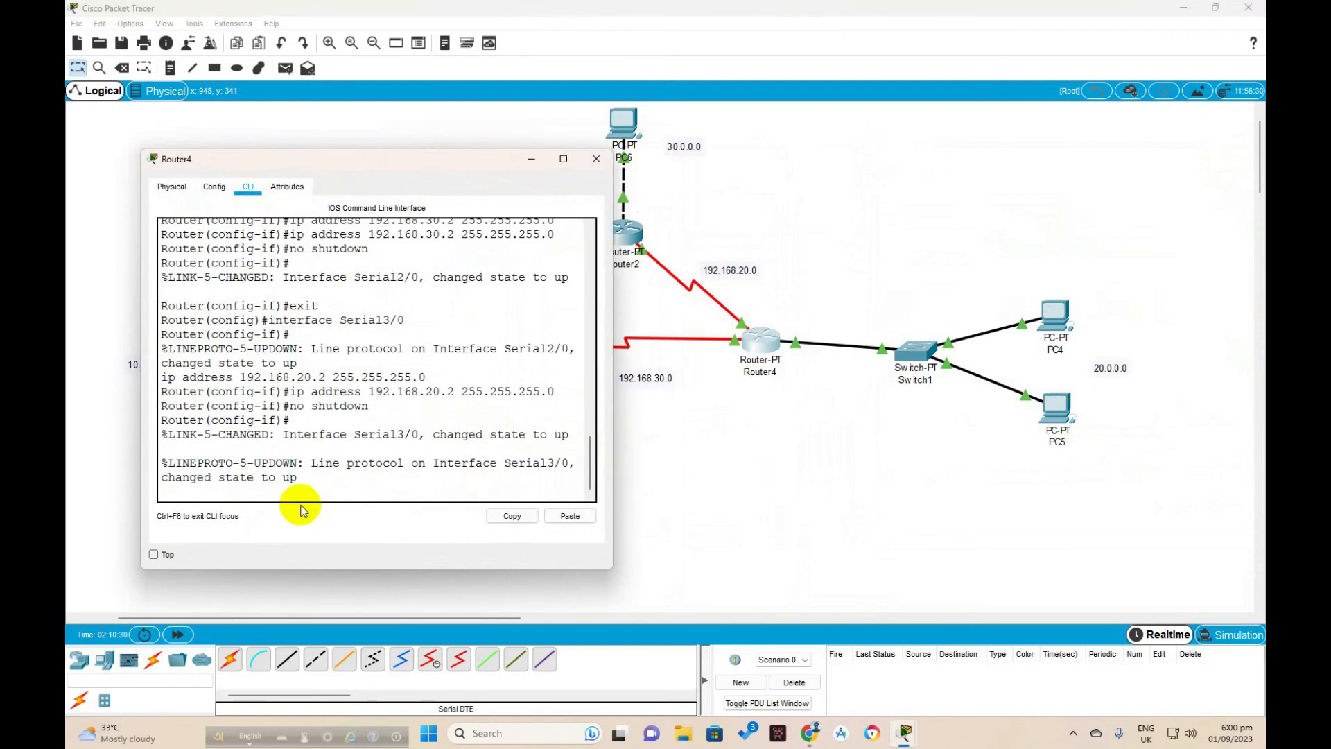
key(Return)
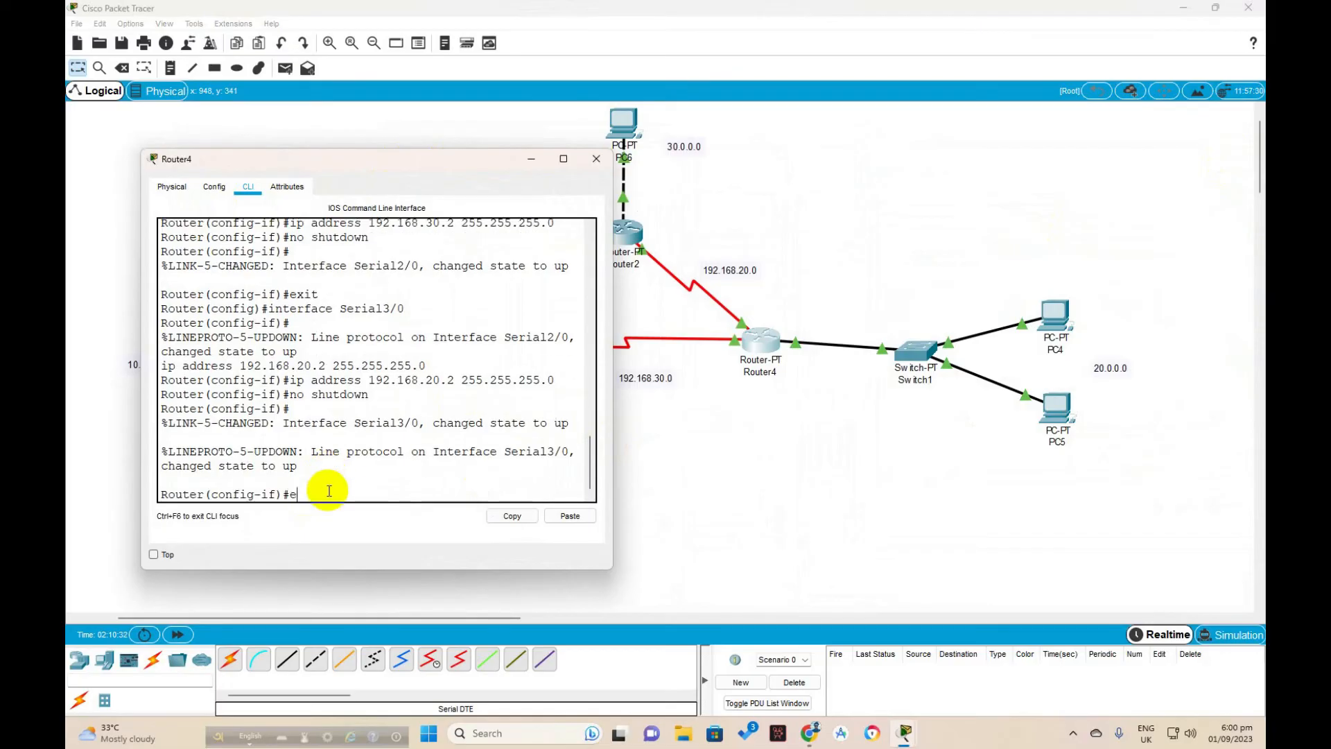
text(exit)
key(Return)
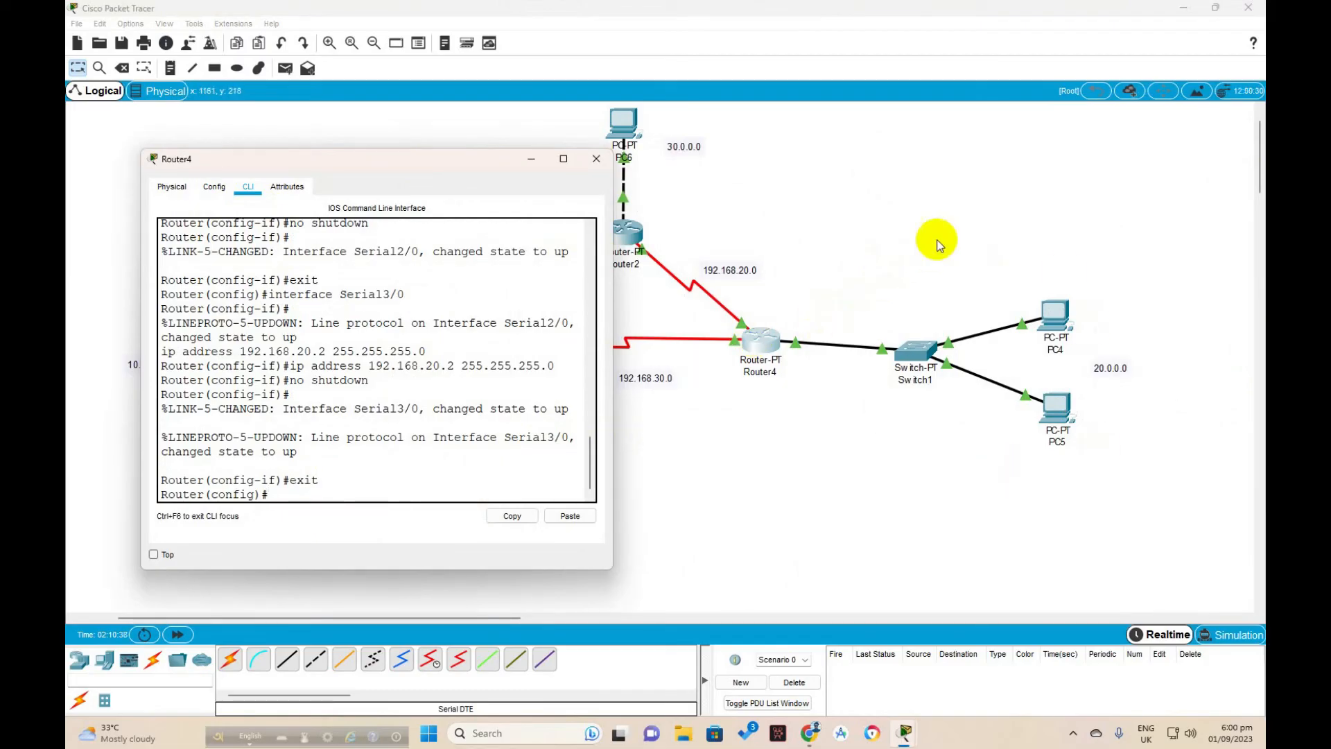
Start OSPF process 3 on Router4 with router ospf 3, correcting the misspelled command before submitting it.
text(rou)
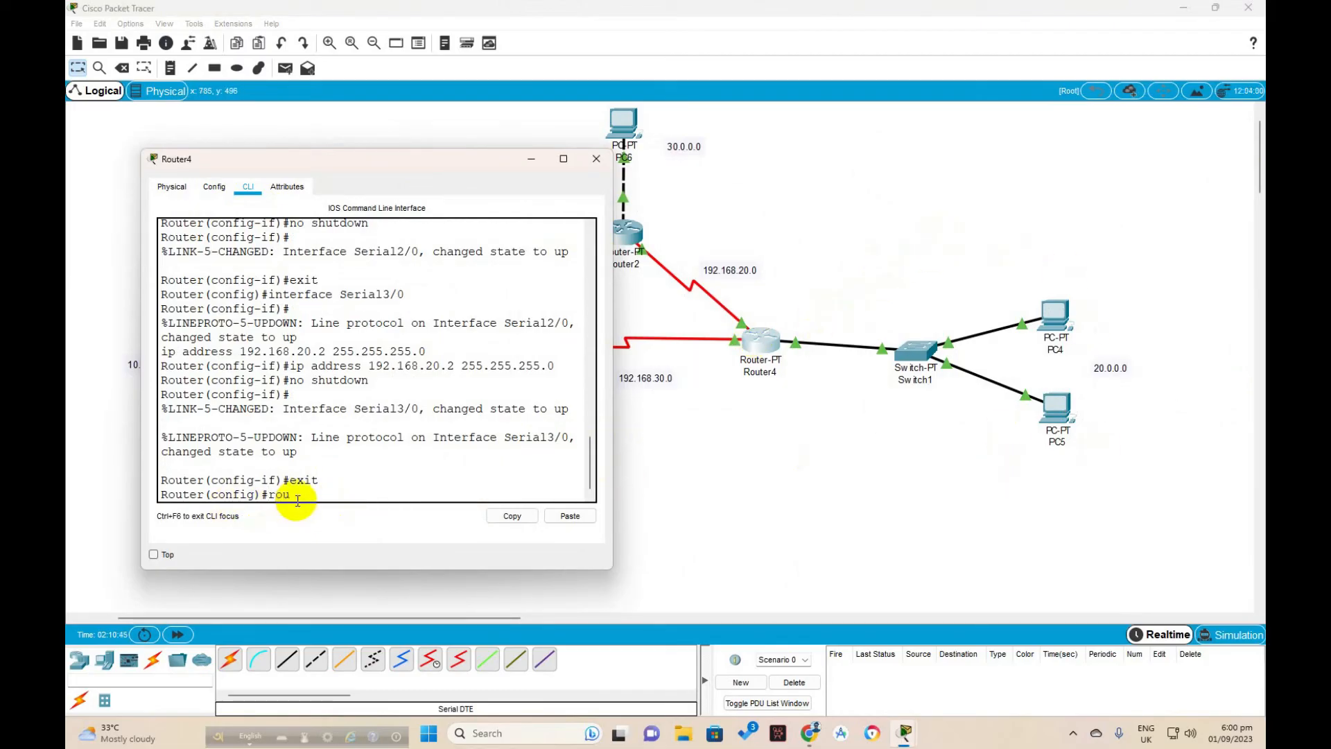
text(et ospf 3)
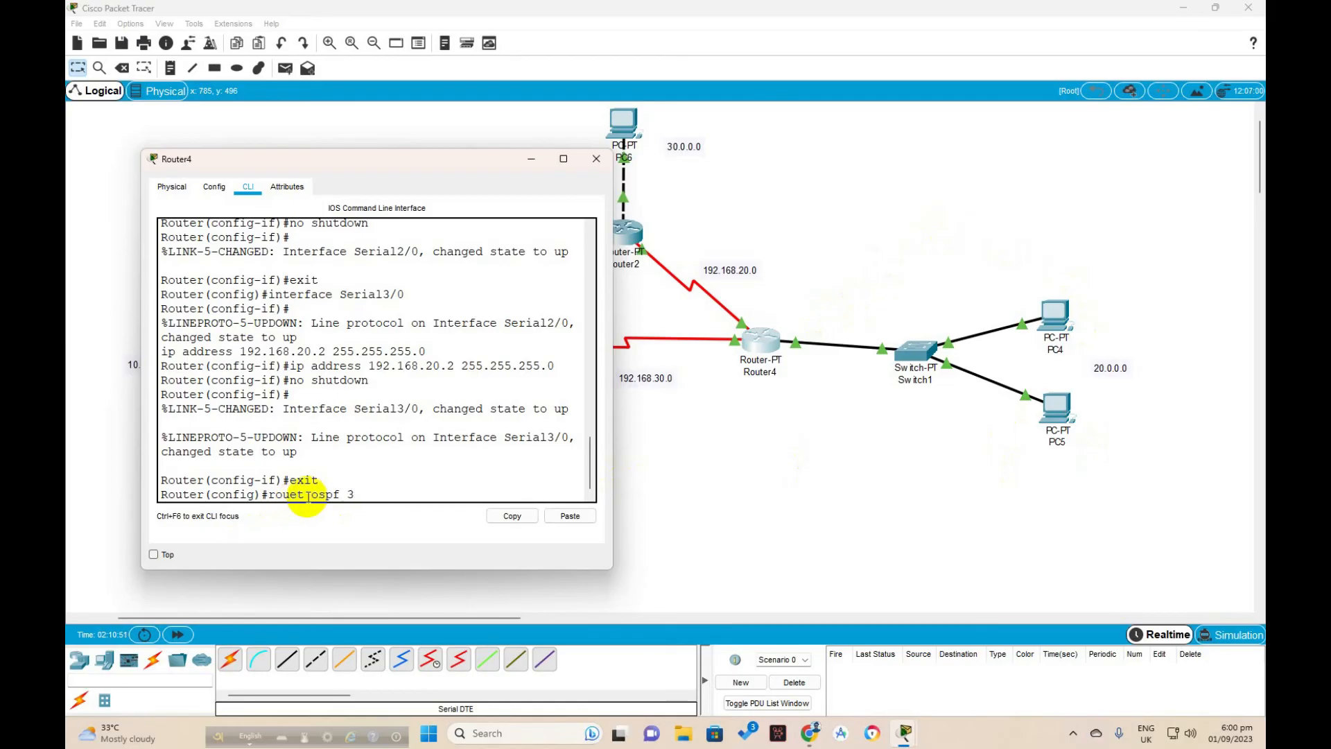
key(BackSpace)
key(BackSpace)
key(BackSpace)
key(BackSpace)
key(BackSpace)
key(BackSpace)
key(BackSpace)
key(BackSpace)
key(BackSpace)
text(ter )
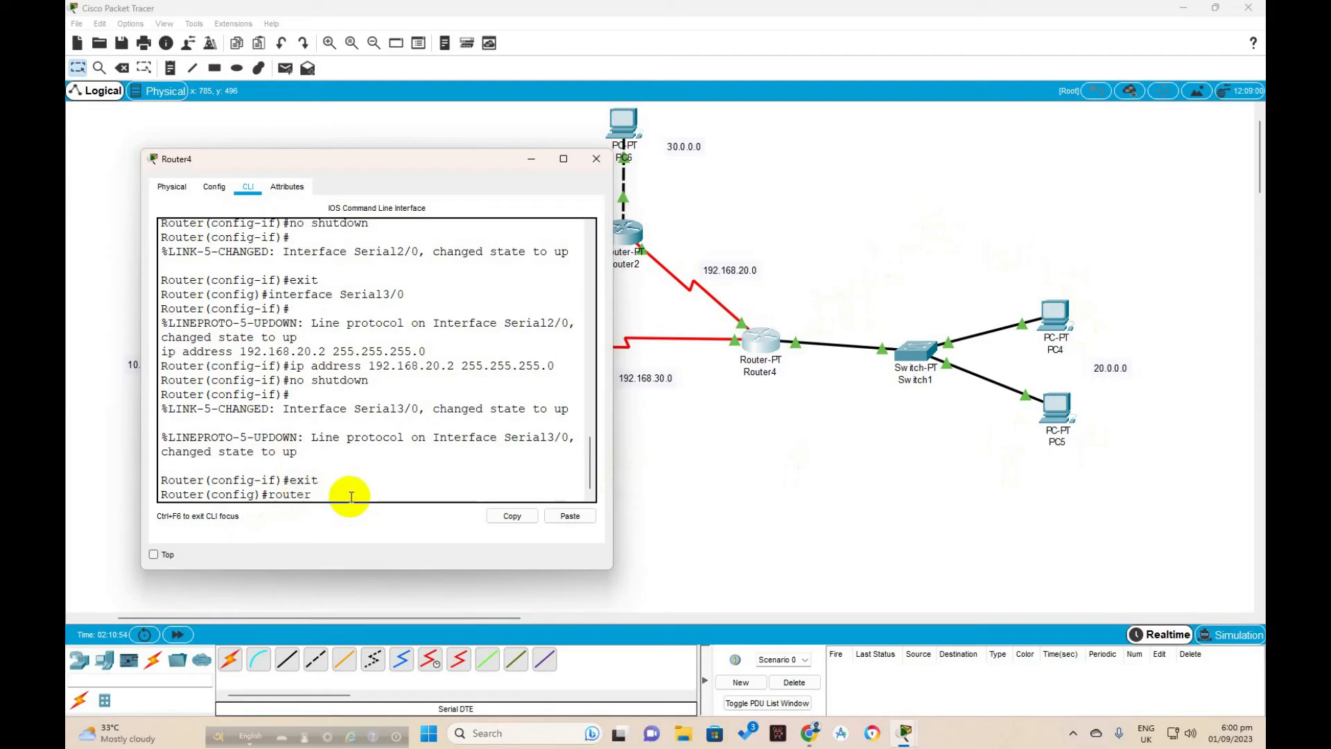
text(ospf 3)
key(Return)
Add network 20.0.0.0 with wildcard mask 0.255.255.255 in area 1 to Router4's OSPF process.
text(ne)
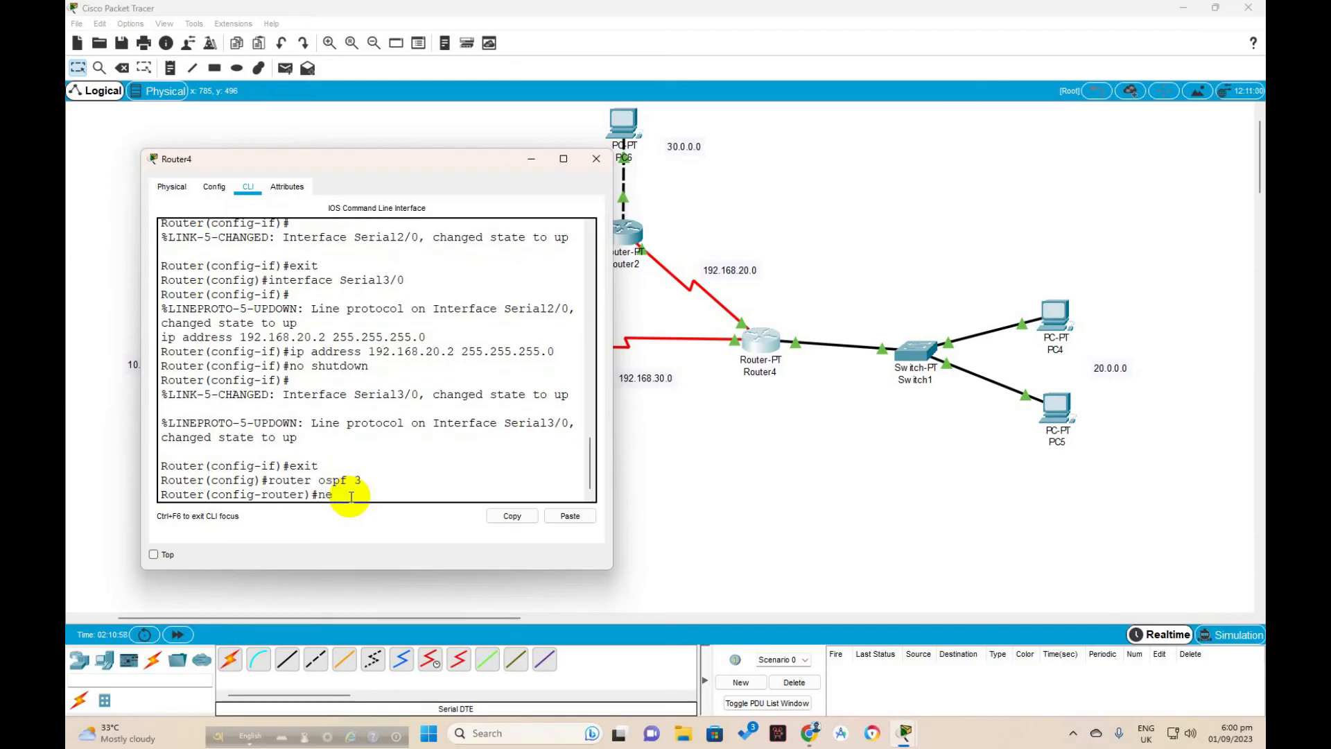
text(twork 20.0.0.0)
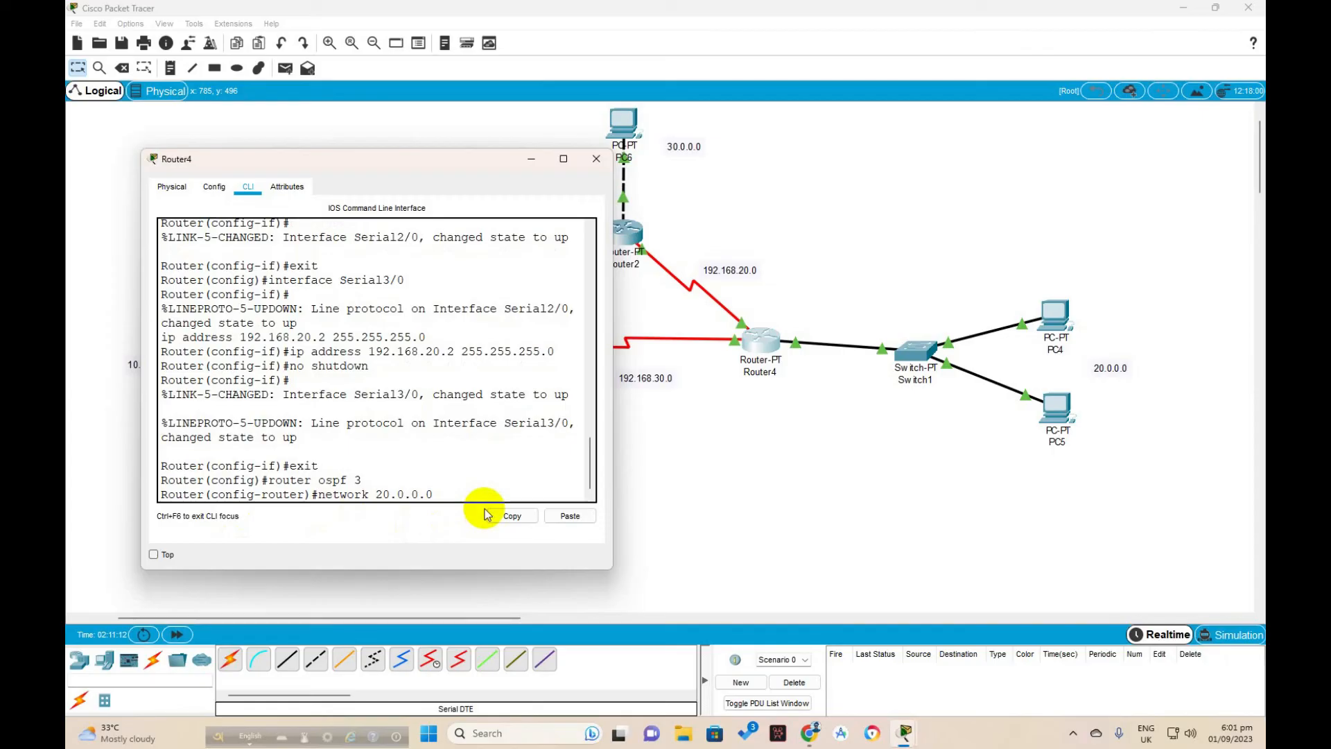
text(0.255.255.255 area 1)
key(Return)
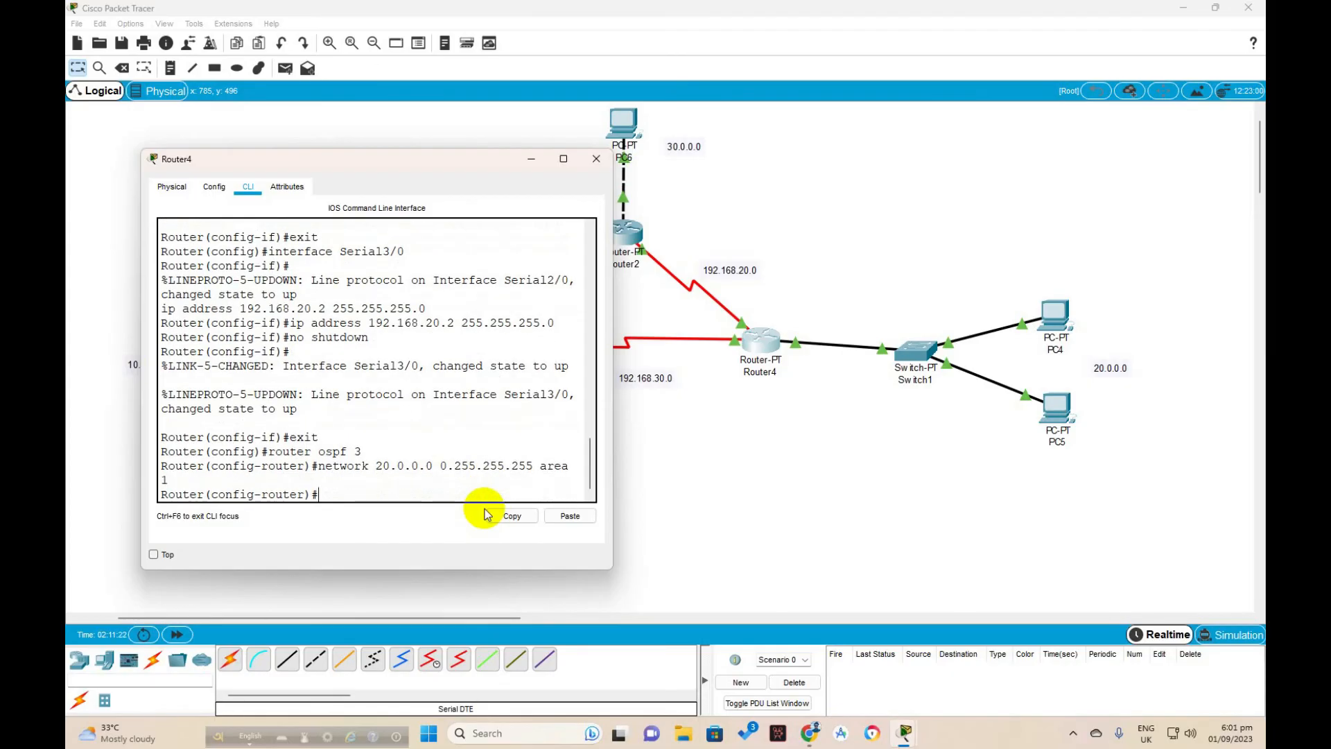
Add network 192.168.20.0 with wildcard mask 0.0.0.255 in area 1 to Router4's OSPF process.
drag(613, 510, 636, 517)
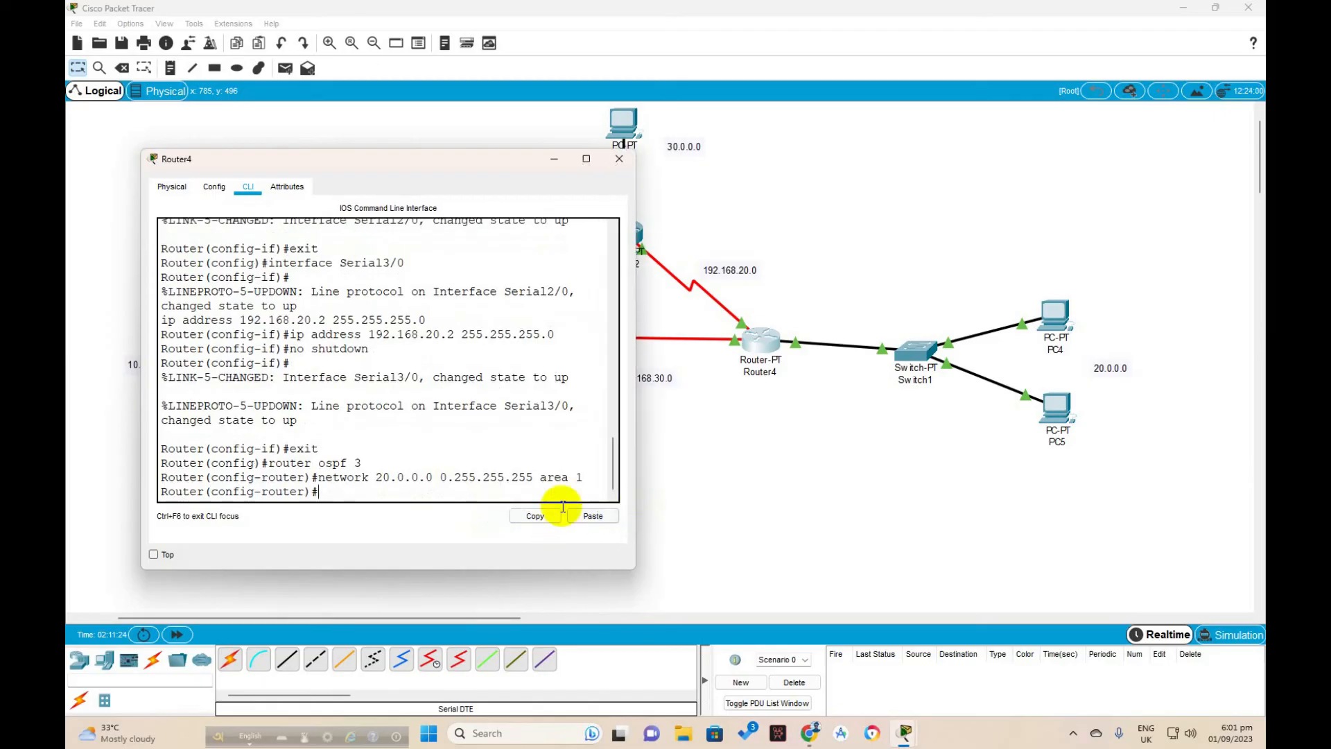
text(network)
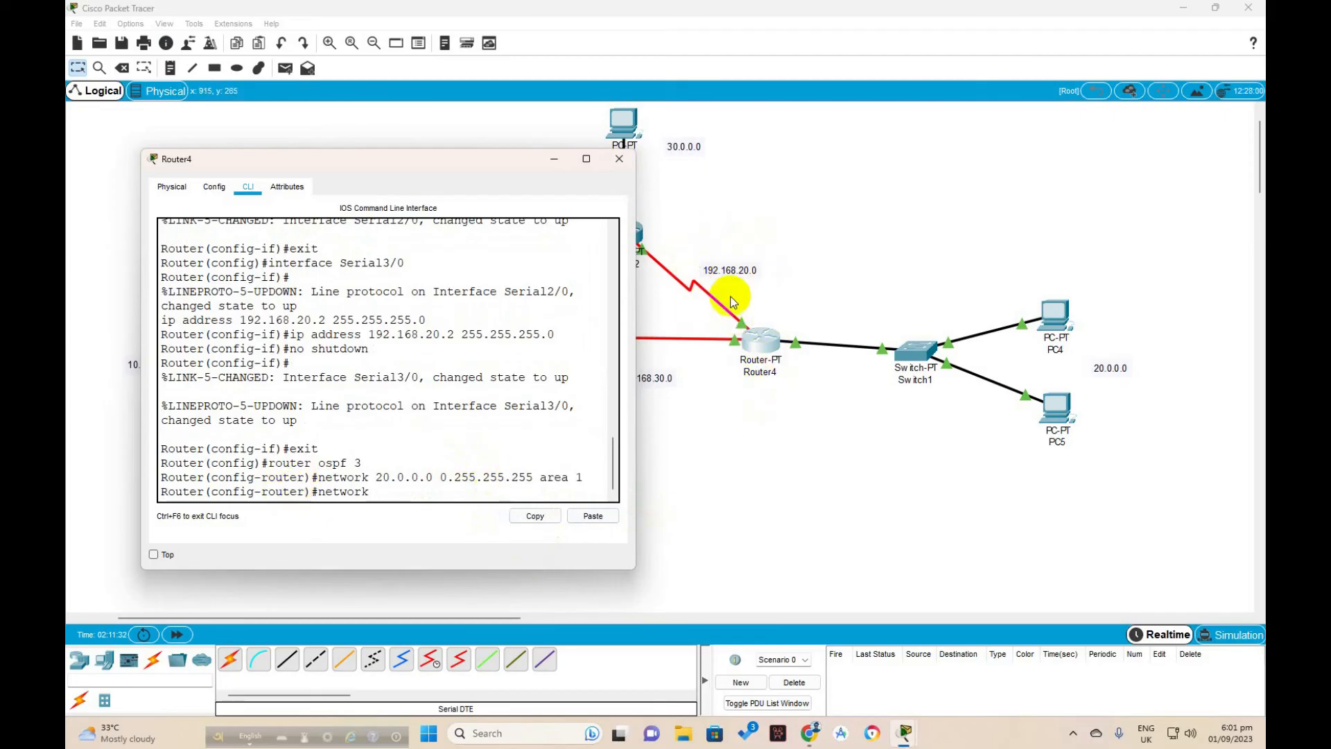
text(1)
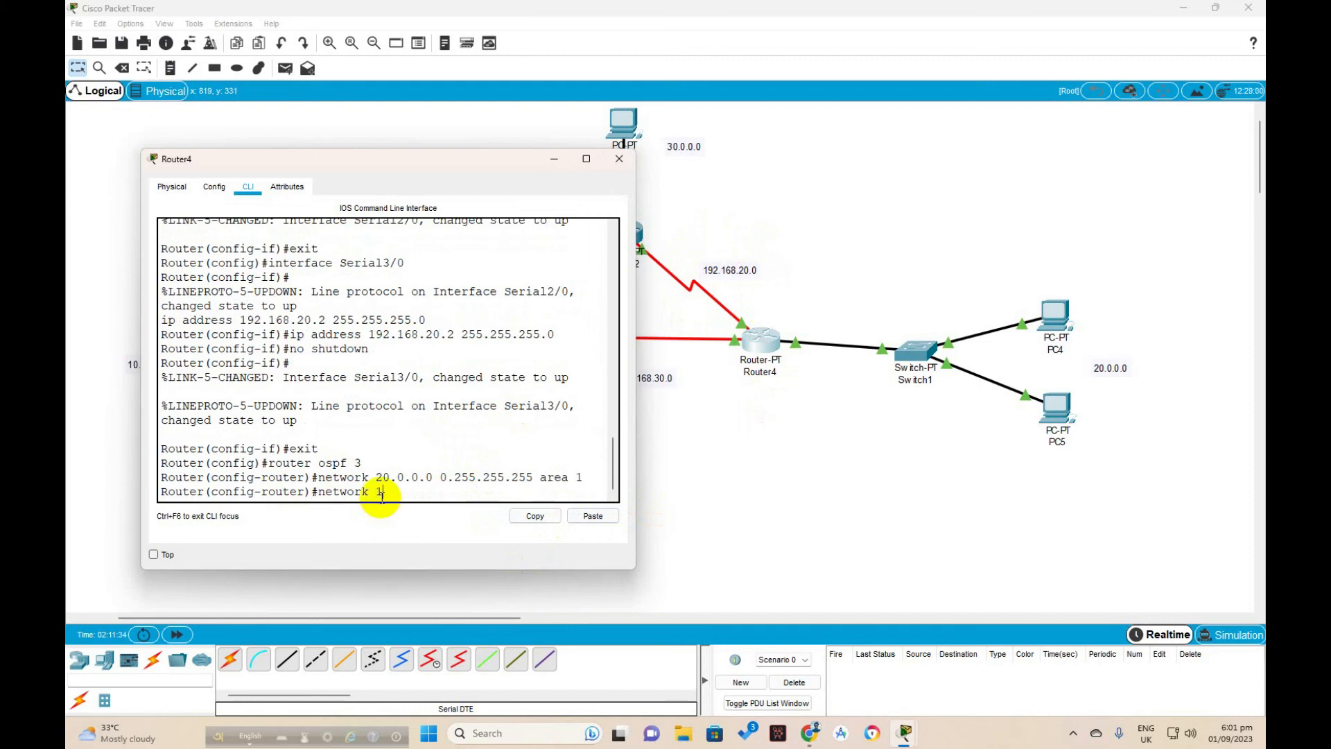
text(92.168.20.0)
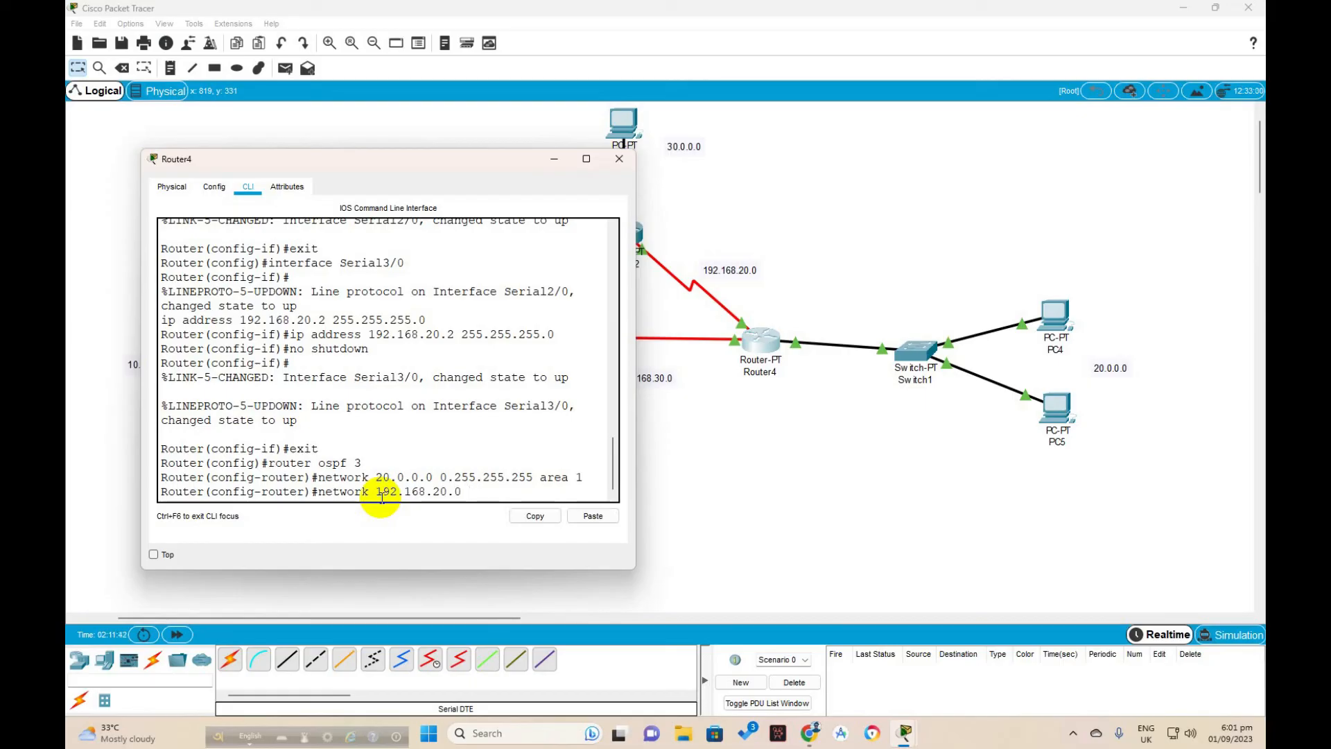
text( 0.0.0.255 area 1)
key(Return)
Add network 192.168.30.0 with wildcard mask 0.0.0.255 in area 1 to Router4's OSPF process by reusing the previous network command.
key(Up)
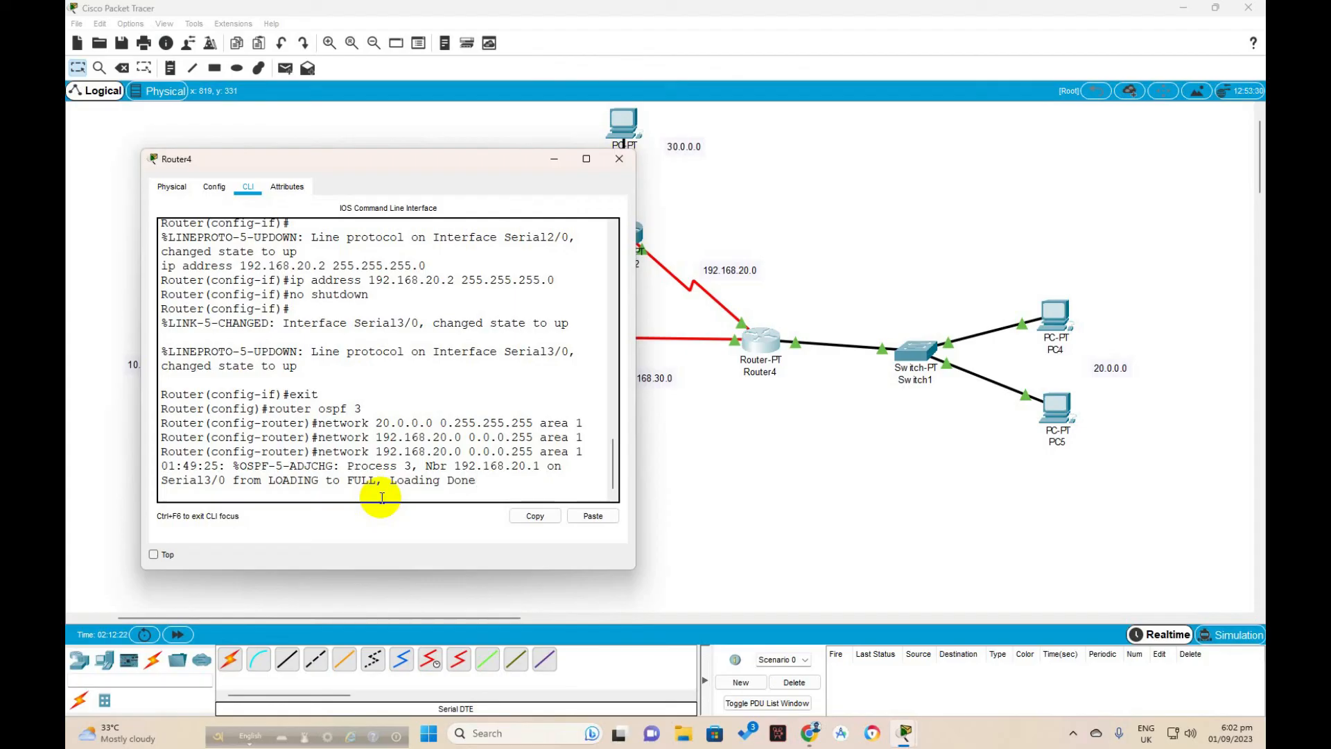
key(Return)
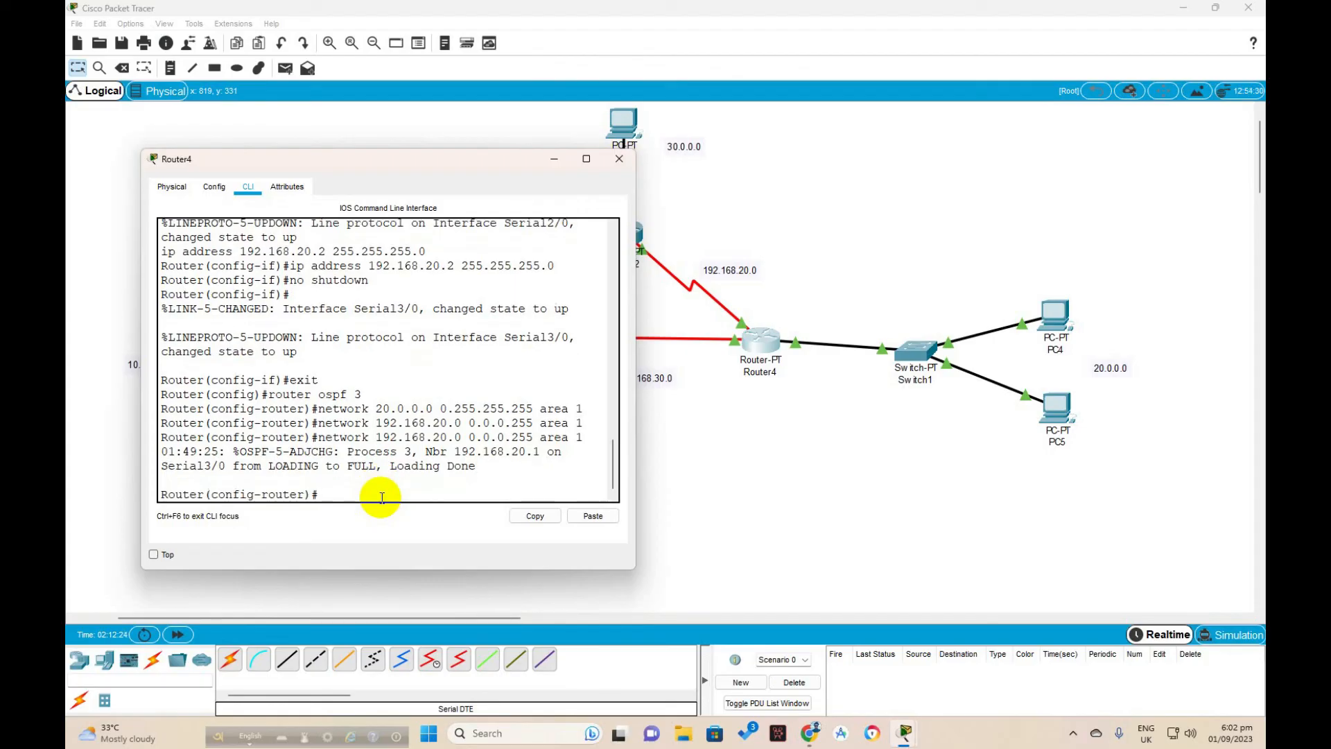
key(Up)
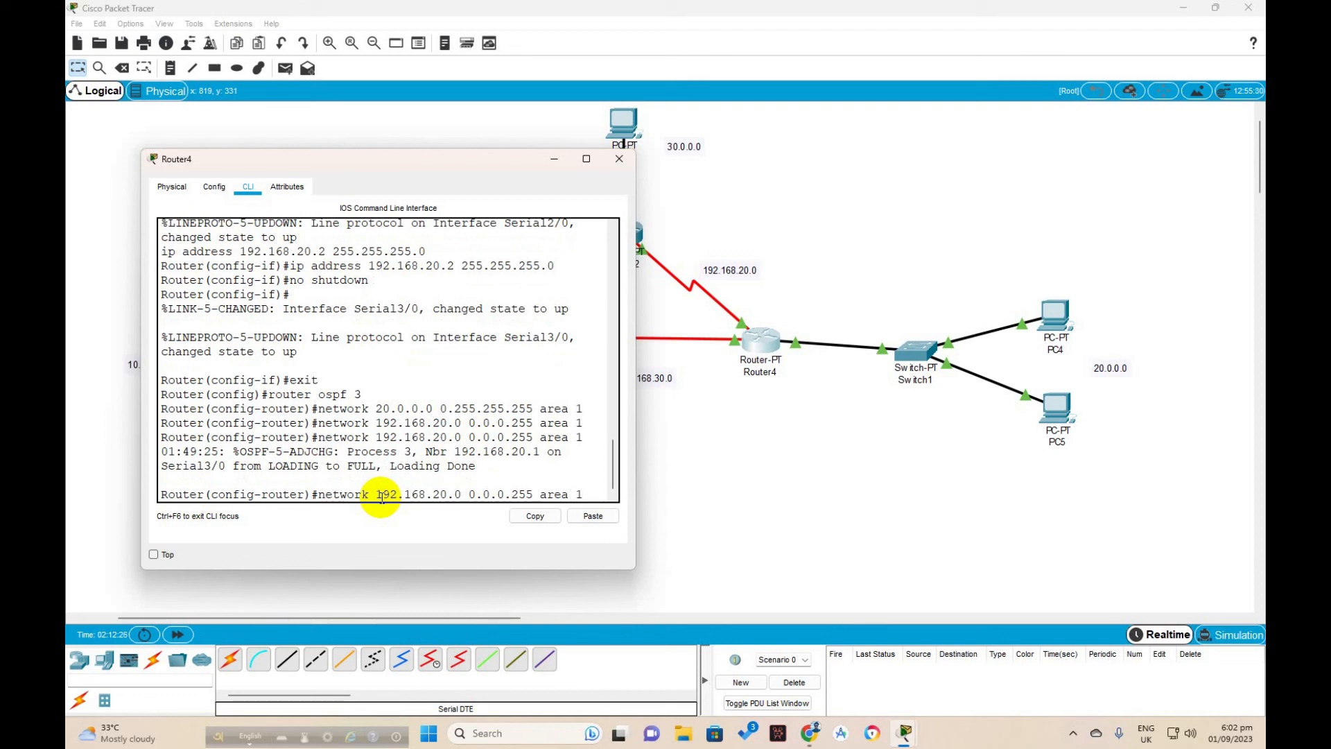
key(Left)
key(Left)
key(BackSpace)
text(3)
key(Right)
key(Right)
key(Right)
key(Right)
key(Right)
key(Right)
key(Right)
key(Right)
key(Right)
key(Right)
key(Right)
key(Right)
key(Right)
key(Right)
key(Right)
key(Right)
key(Return)
Exit router and global configuration modes on Router4 and close its window.
text(exit)
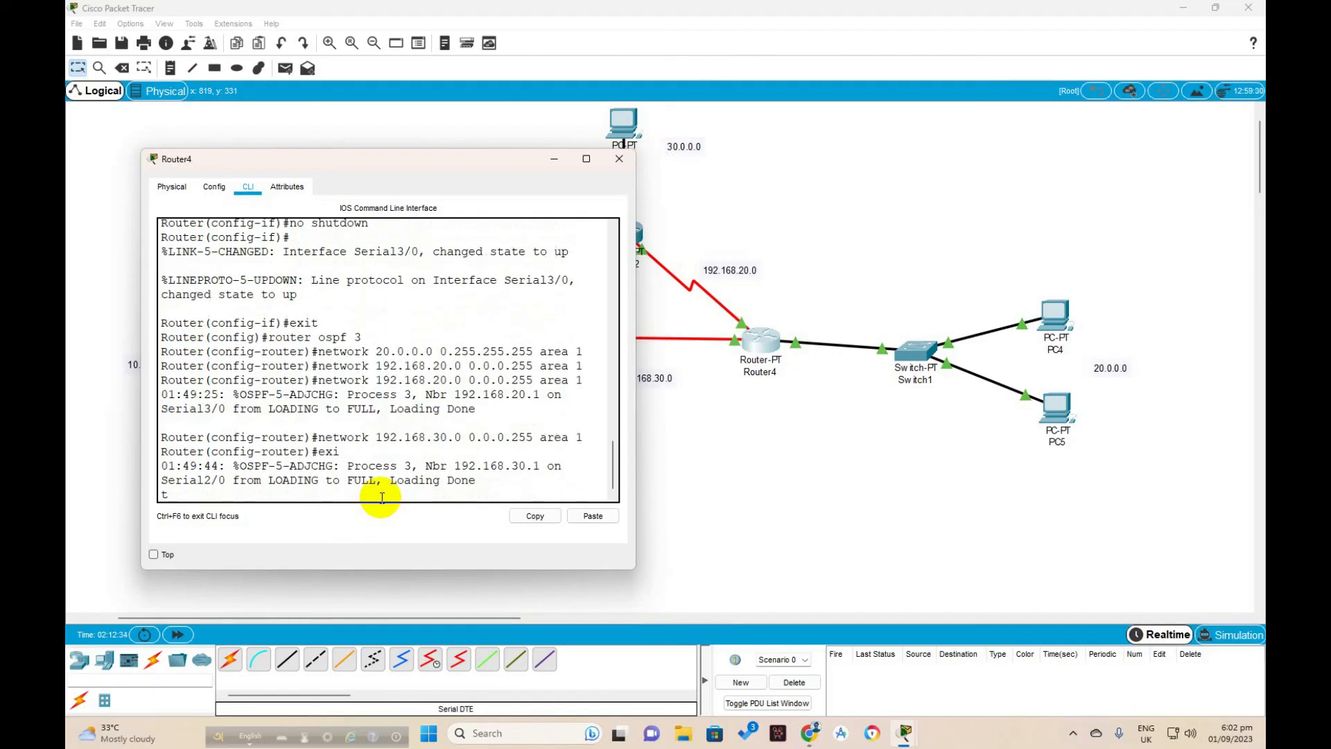
key(Return)
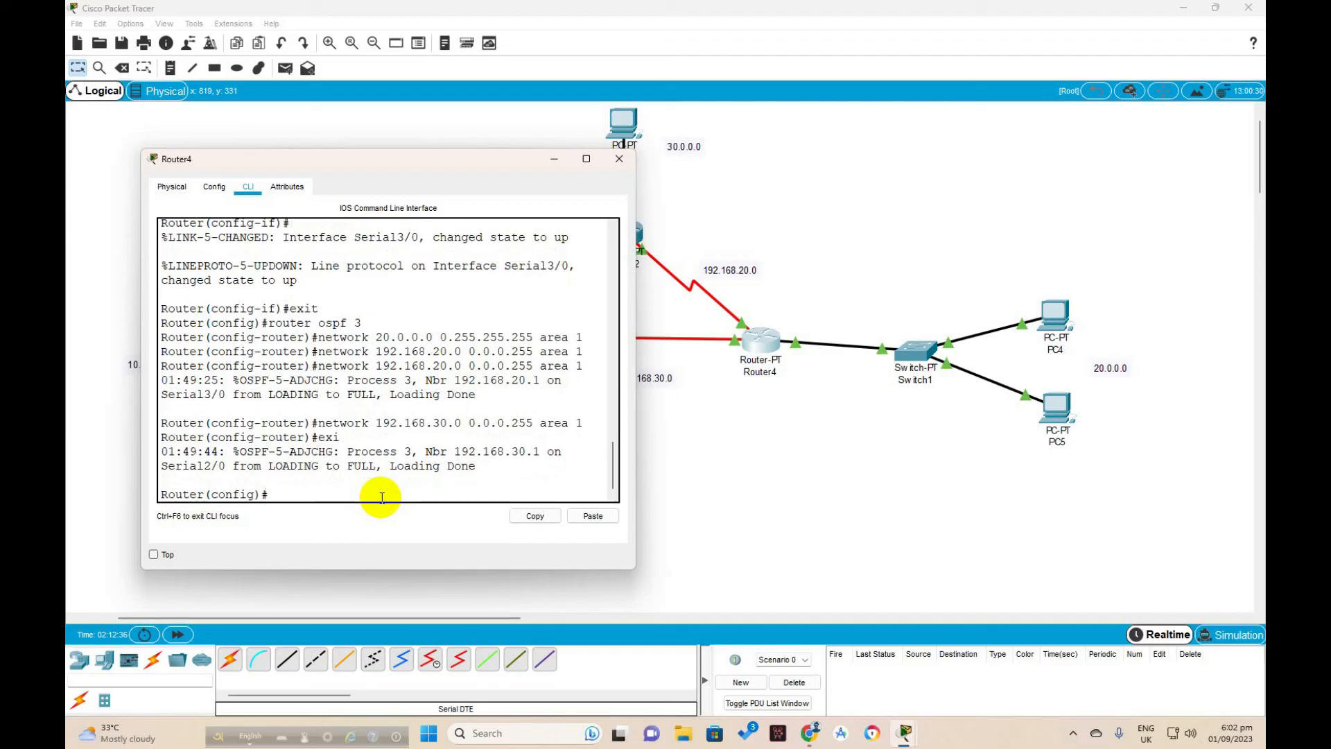
text(exit)
key(Return)
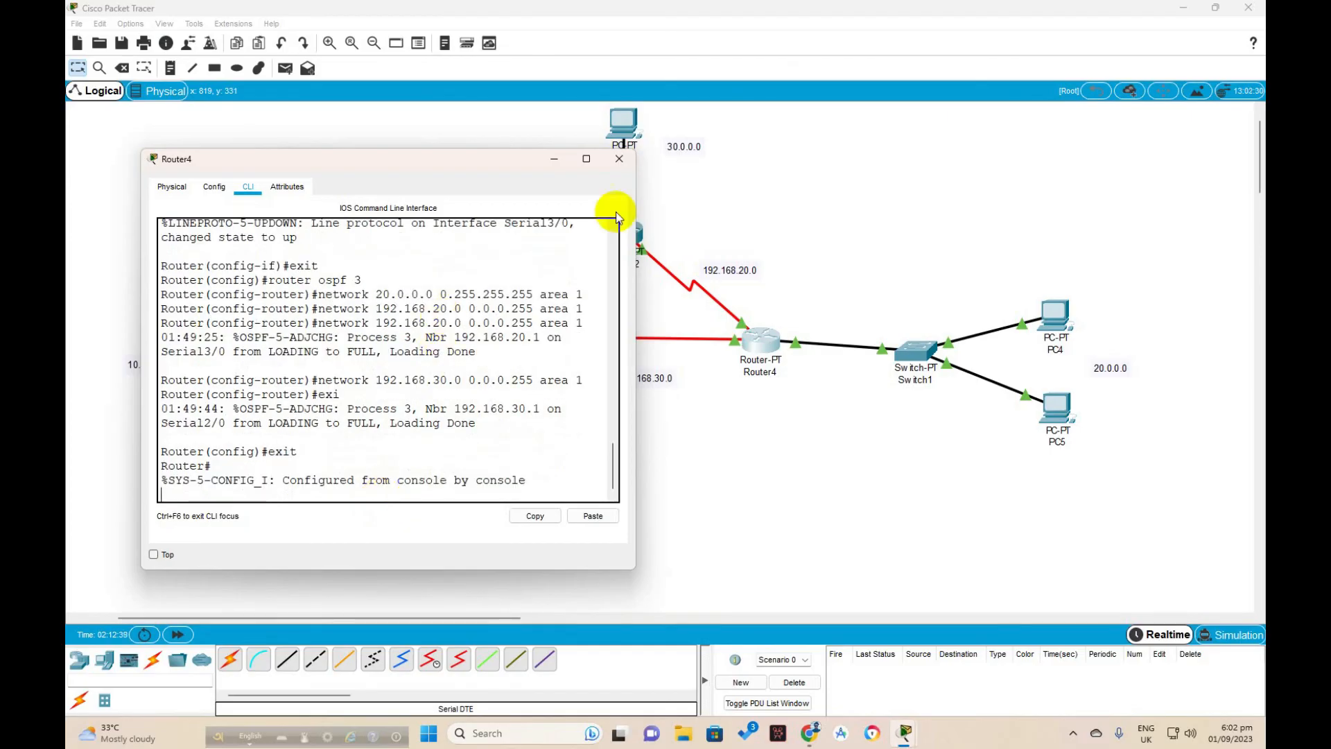
click(626, 168)
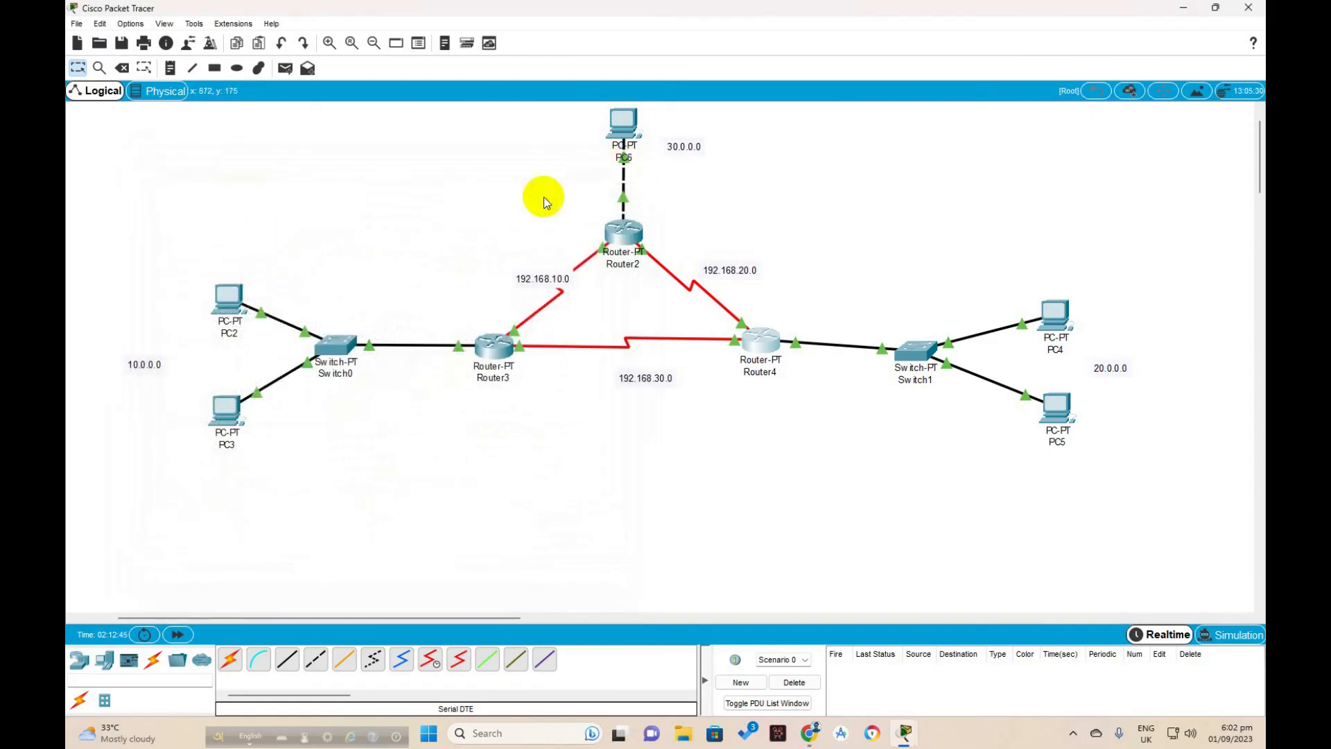
Add a simple PDU with PC3 as the source and PC4 as the destination.
click(285, 68)
click(232, 410)
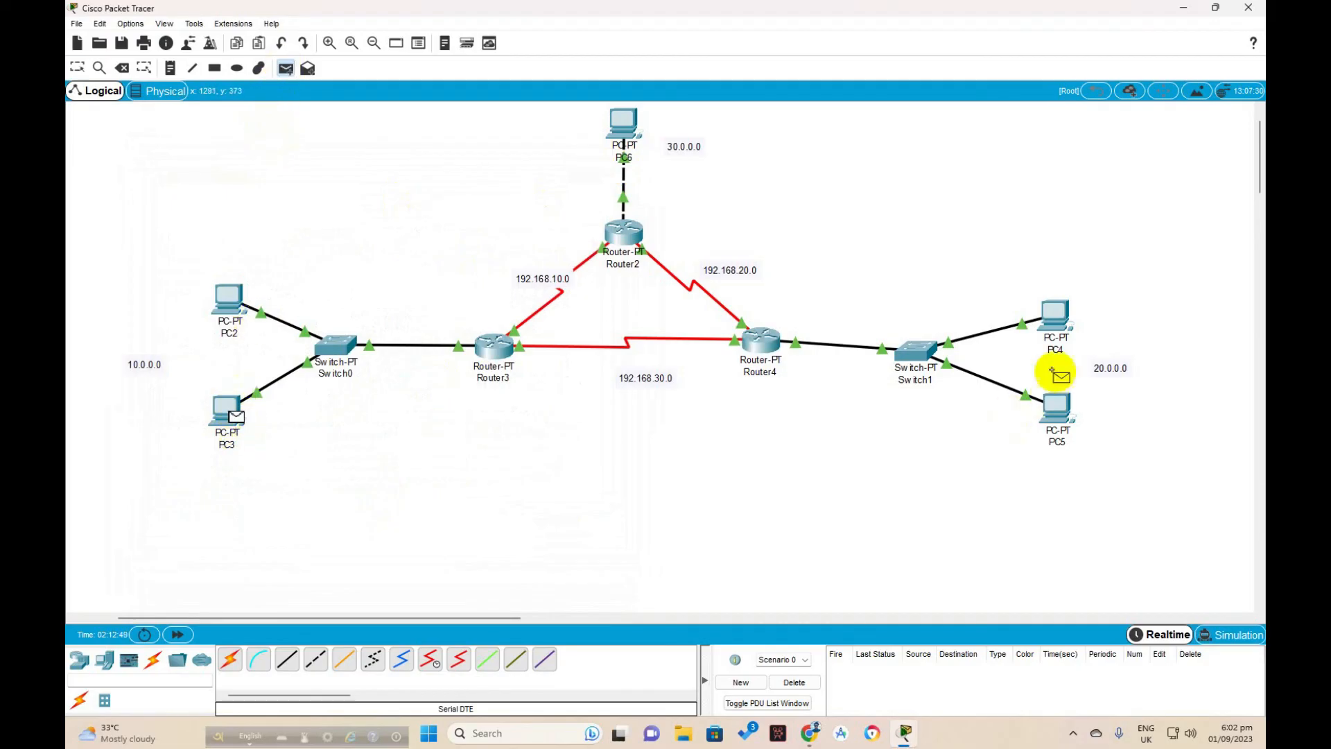
click(1056, 314)
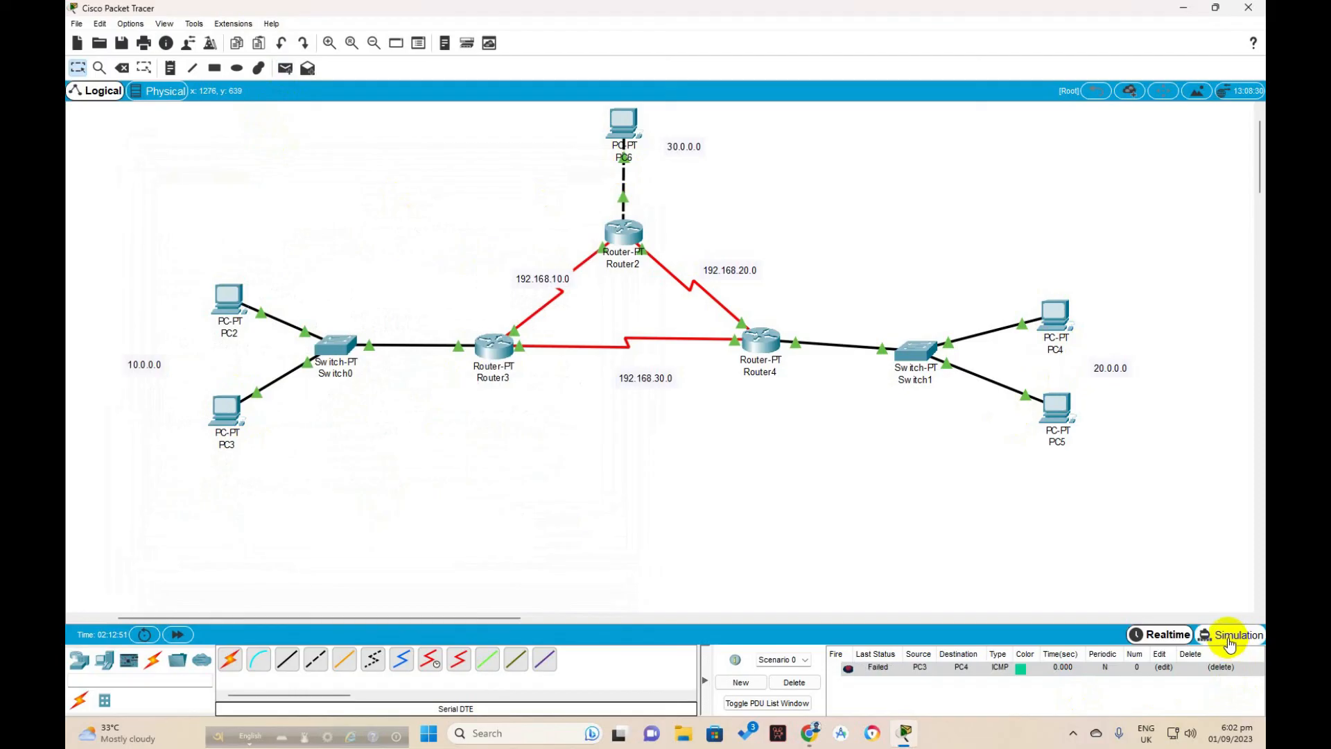
Switch to Simulation mode and play the PC3-to-PC4 packet at a faster speed, following it across the network and back.
click(1229, 635)
click(1121, 510)
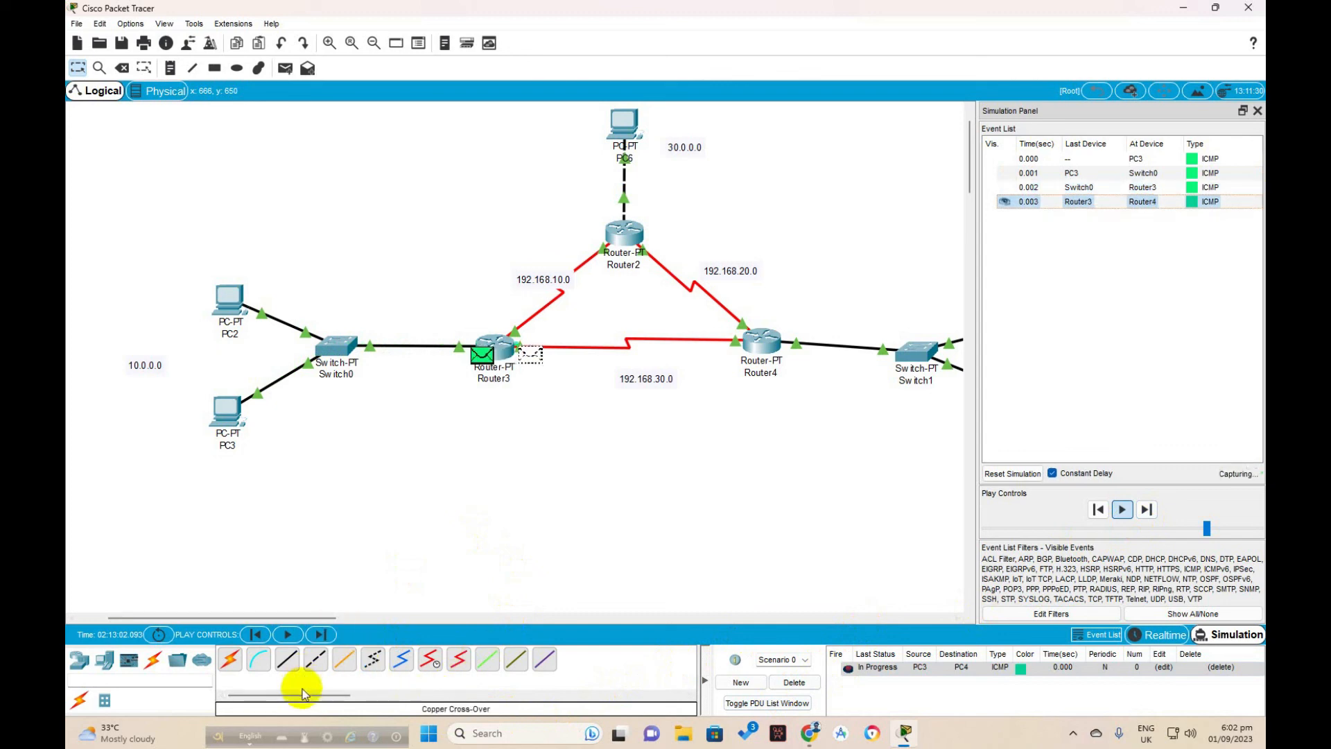
drag(310, 696, 314, 695)
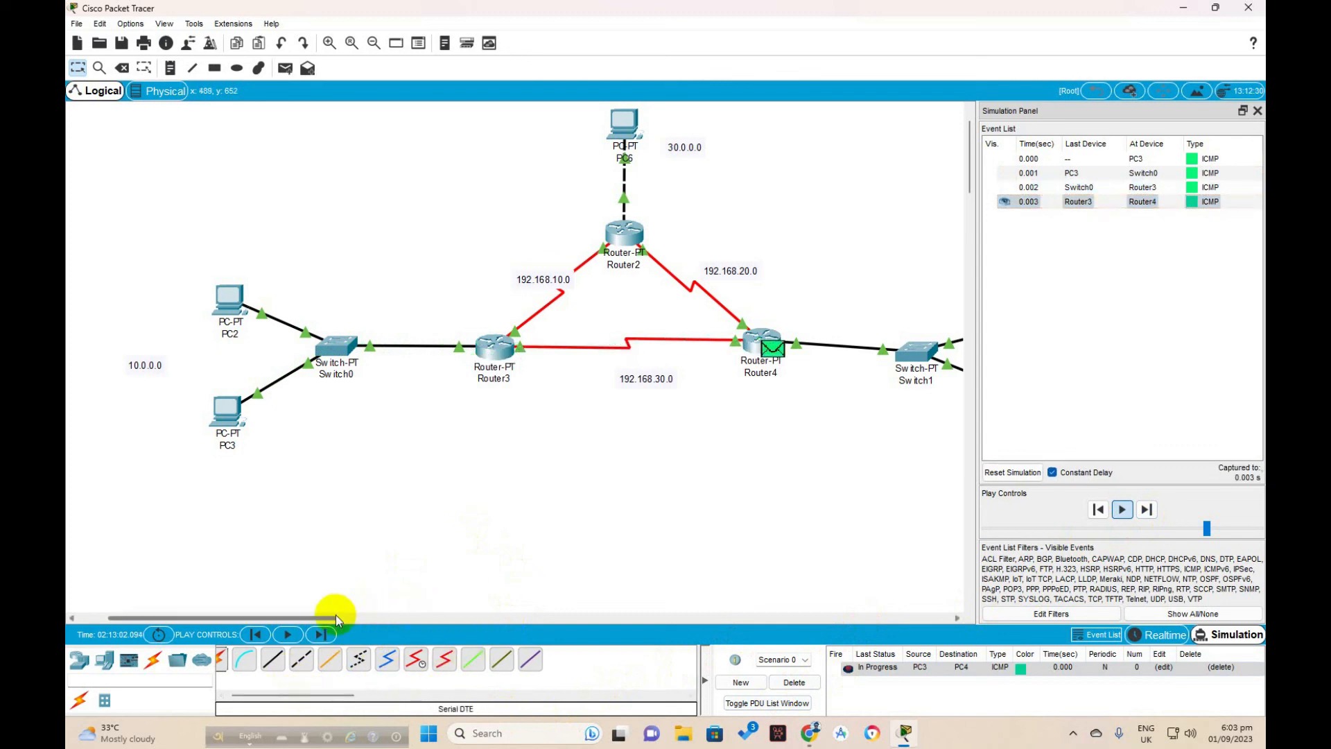
drag(318, 618, 357, 616)
drag(1223, 541, 1249, 538)
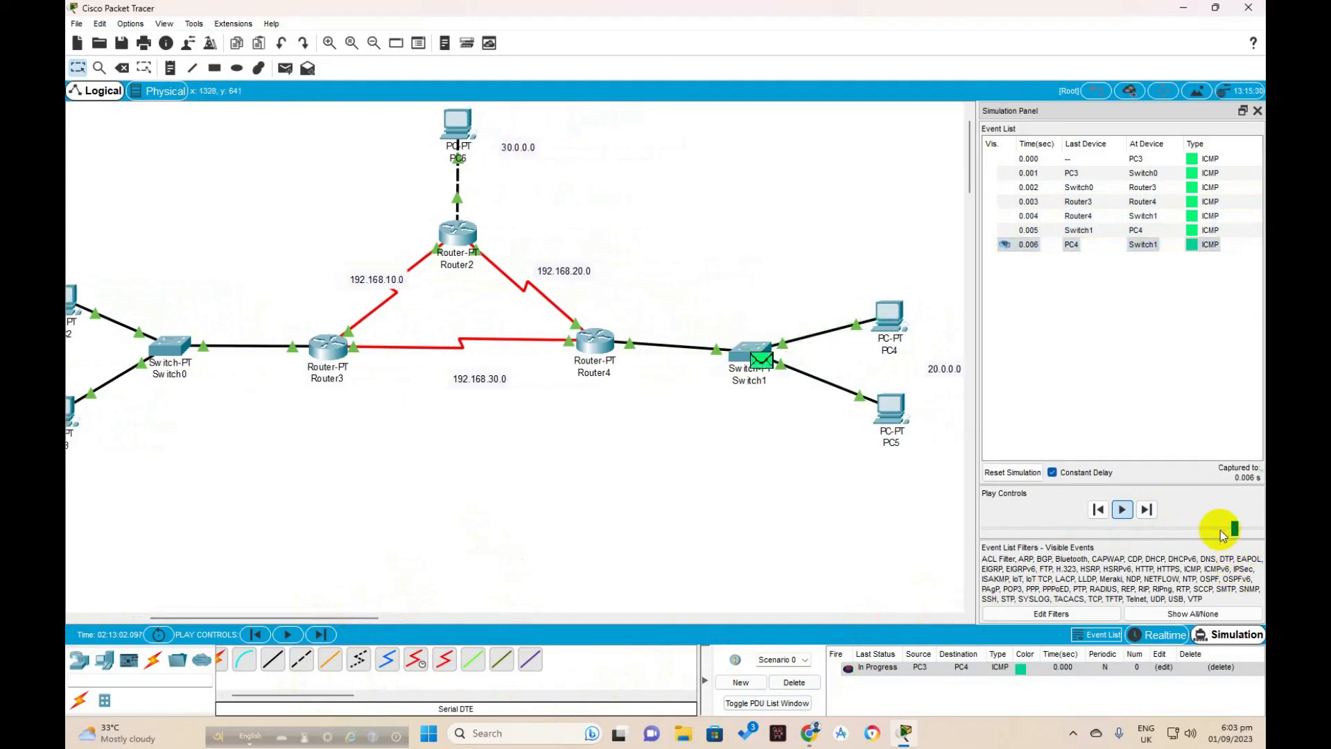
drag(265, 622, 227, 626)
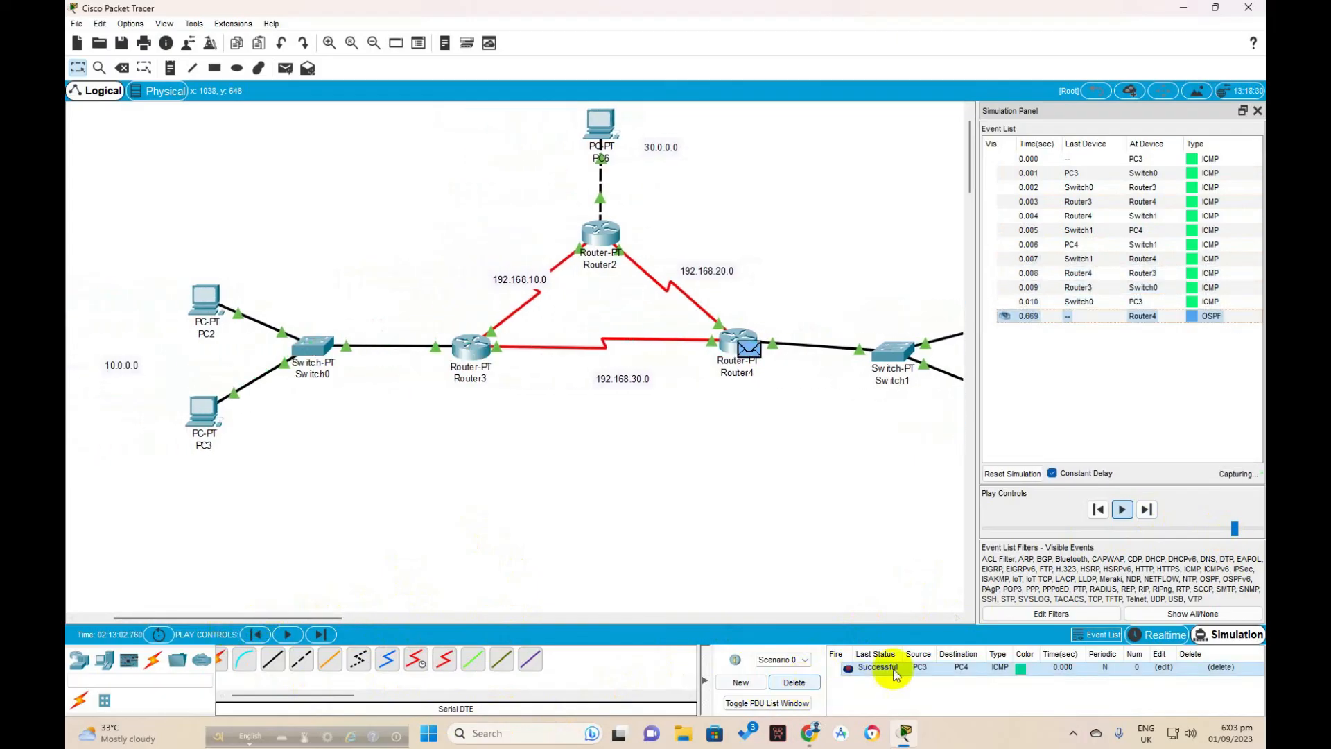
Delete the current PDU scenario and add a simple PDU from PC6 to PC3.
click(811, 685)
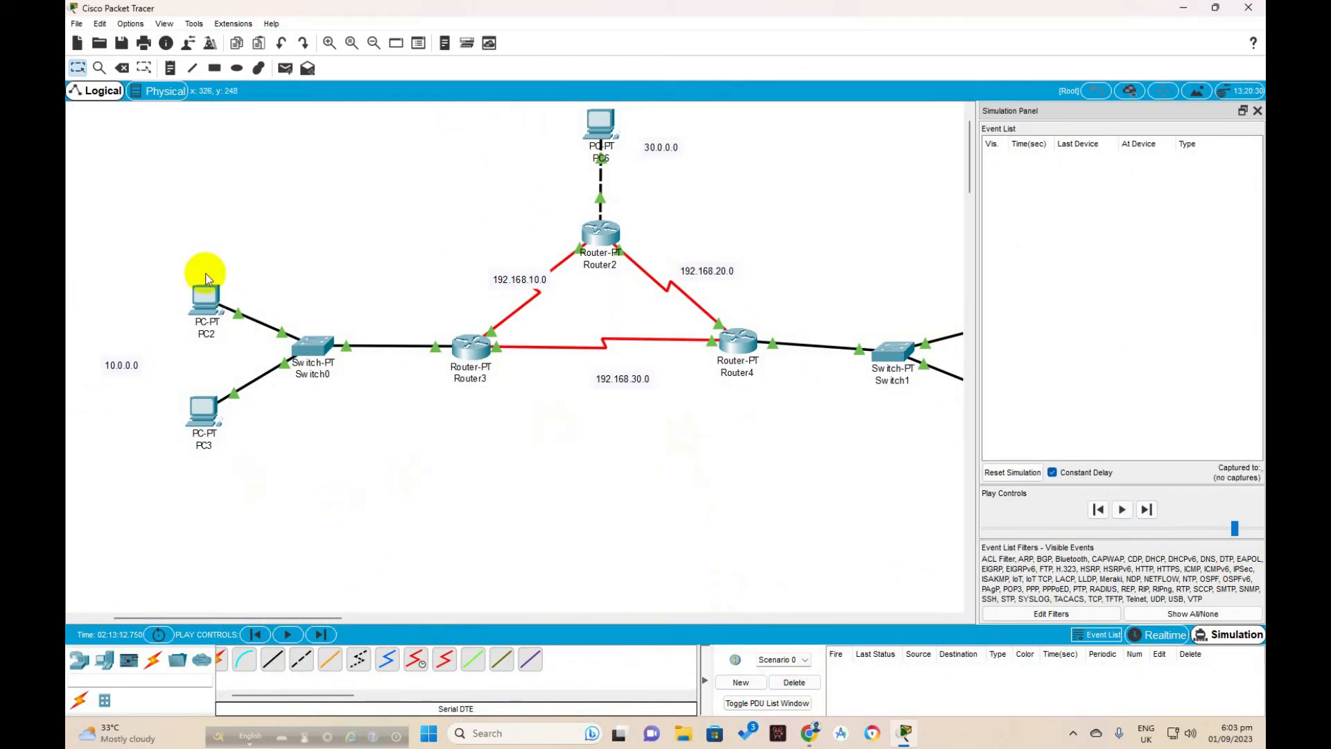
click(285, 68)
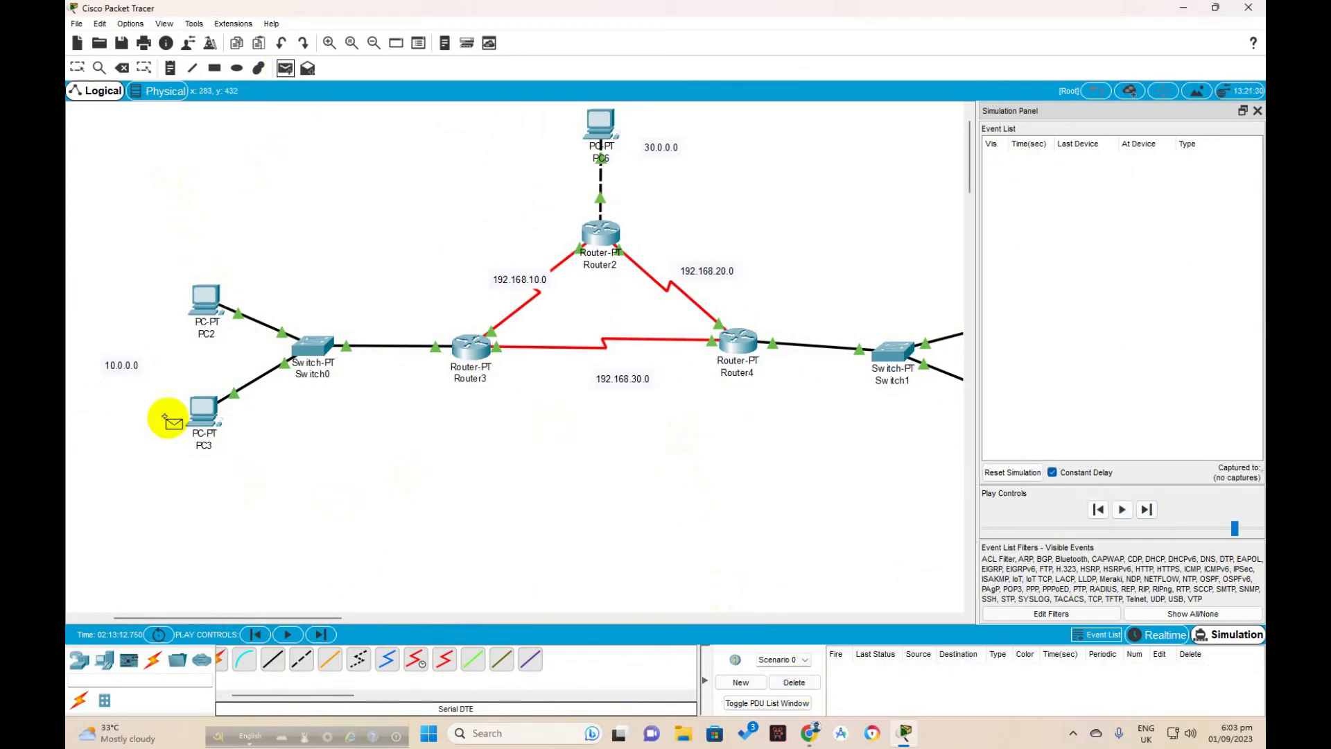
click(602, 135)
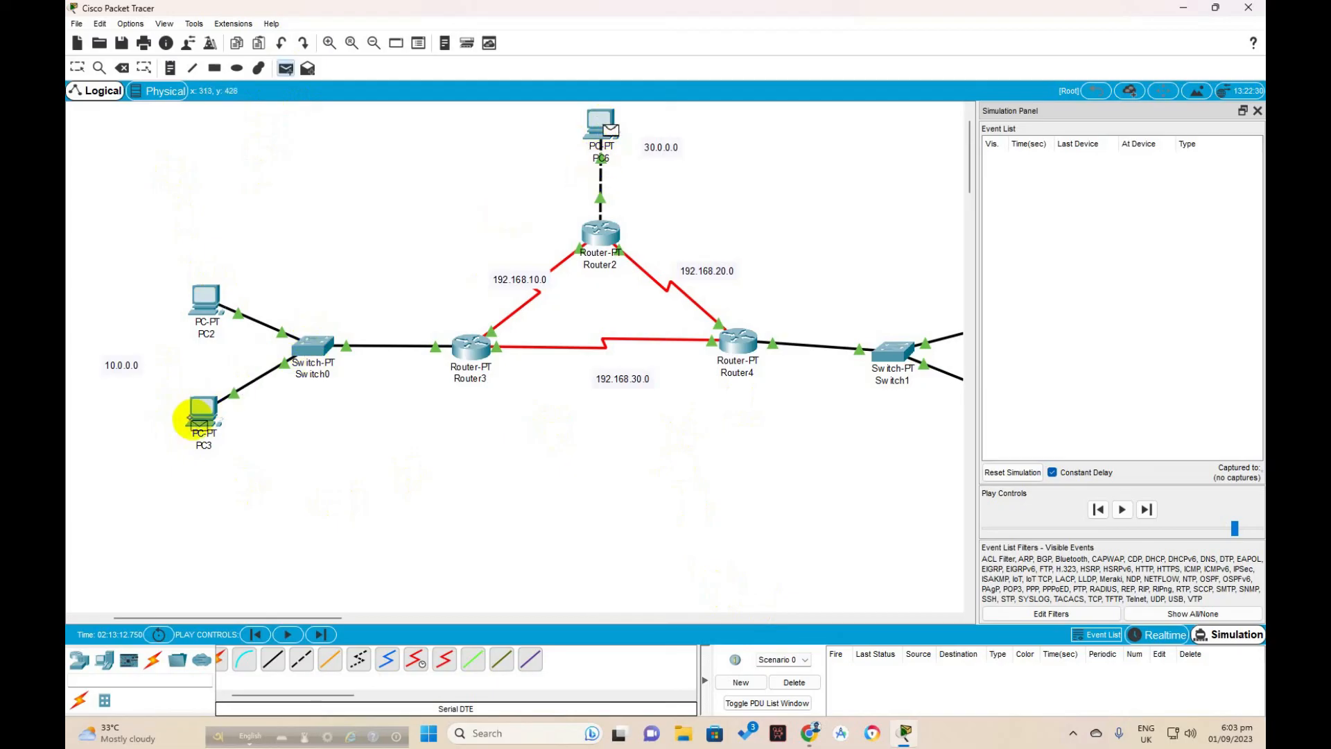
click(202, 409)
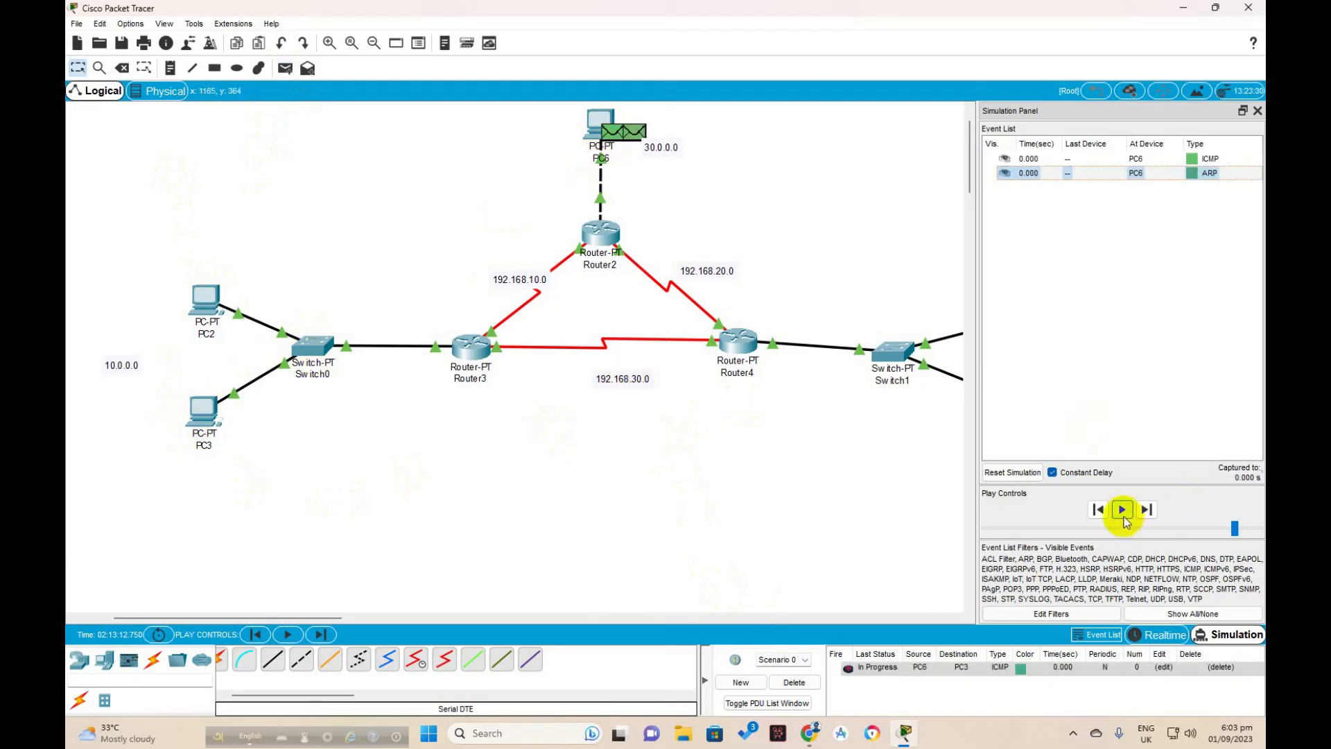
Play the PC6-to-PC3 packet simulation, delete its scenario and close the simulation panel.
click(1123, 515)
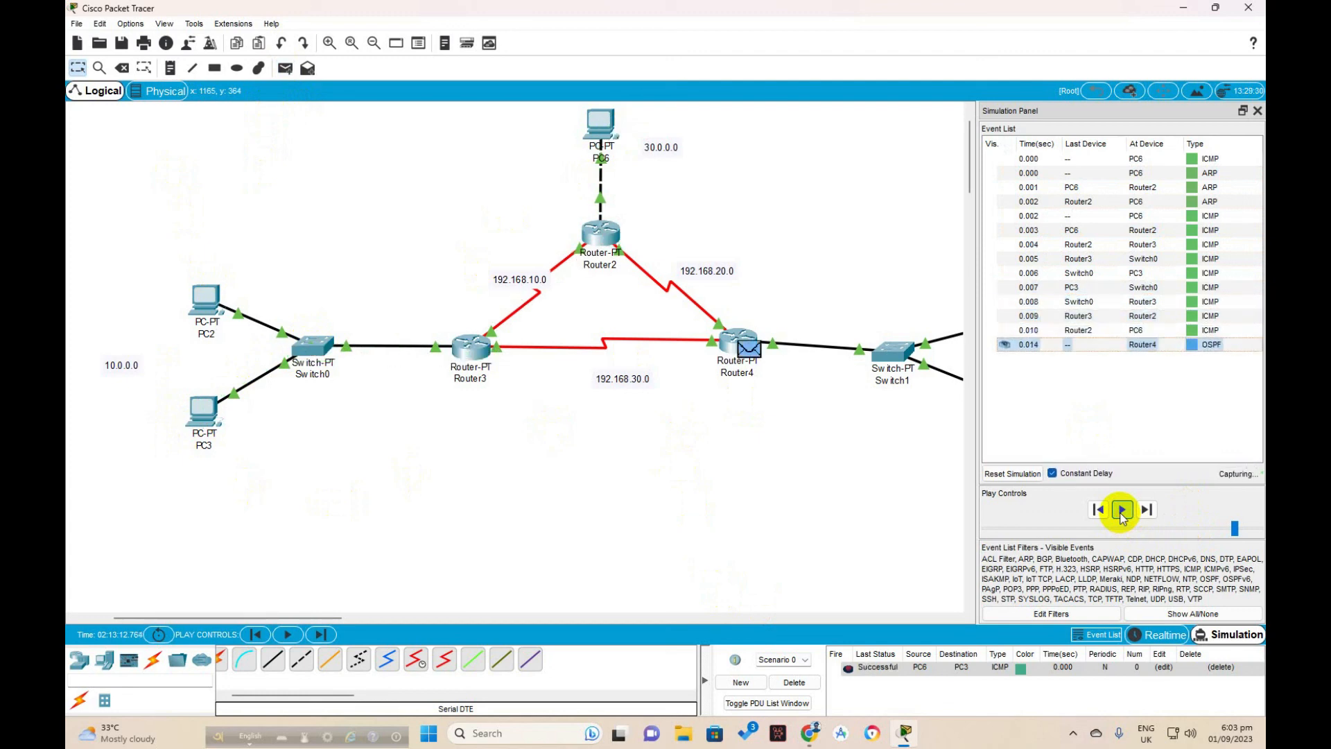
click(803, 681)
click(1258, 111)
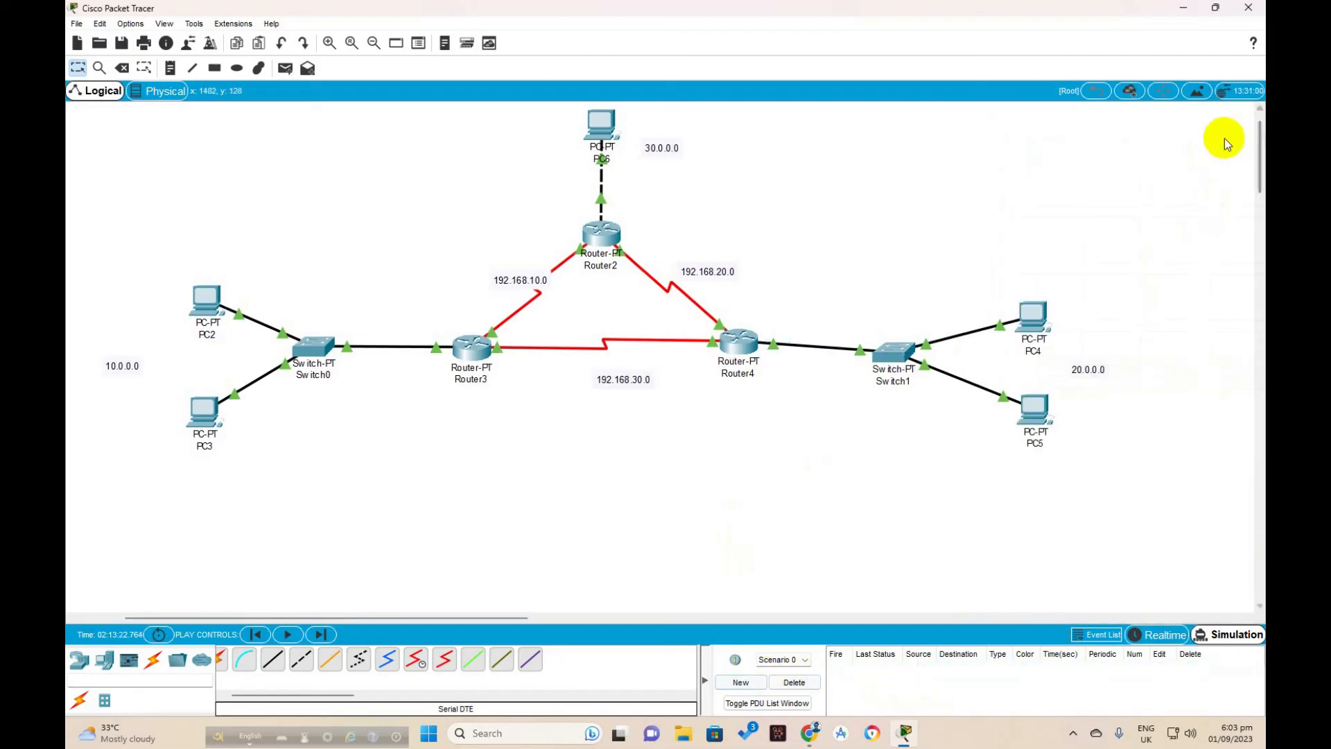